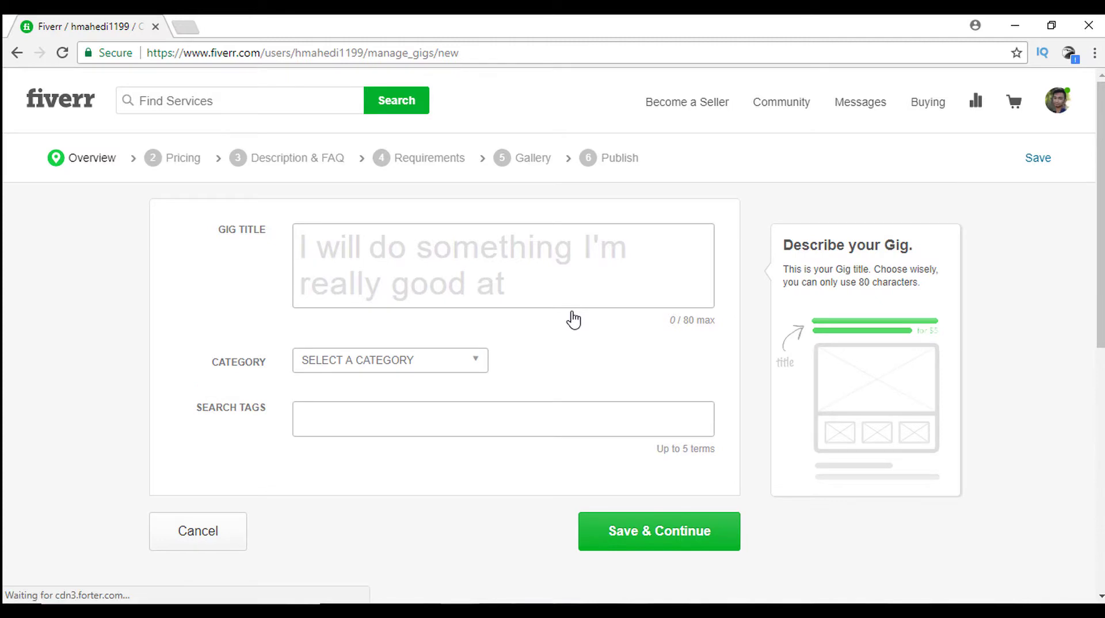
Step: From the empty new-gig Overview page, open a second Fiverr tab in the background
left_click(475, 294)
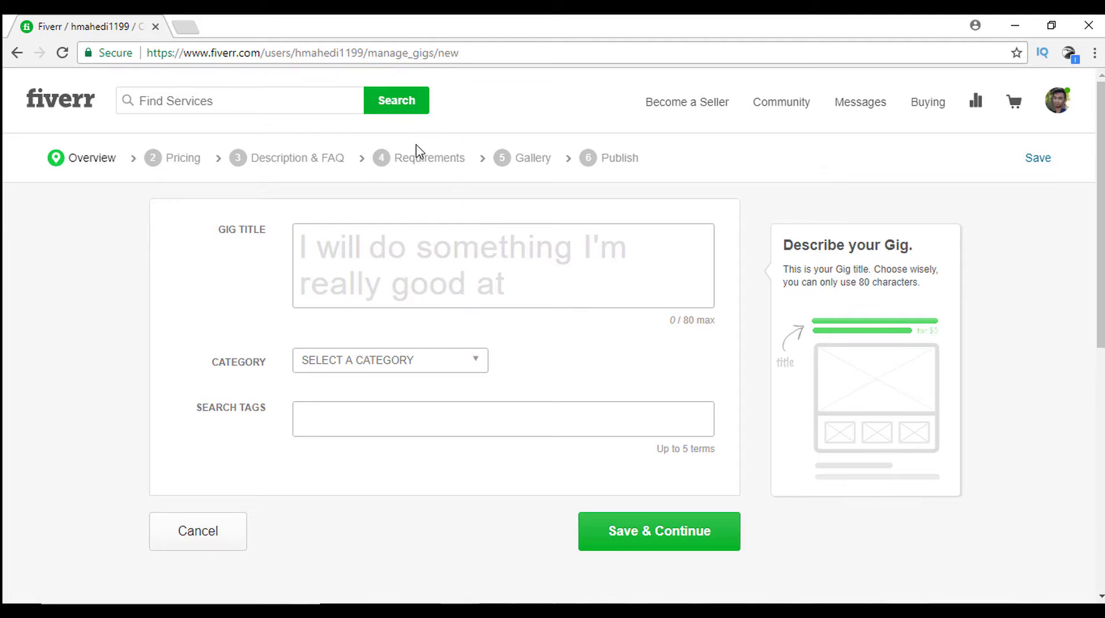
middle_click(395, 106)
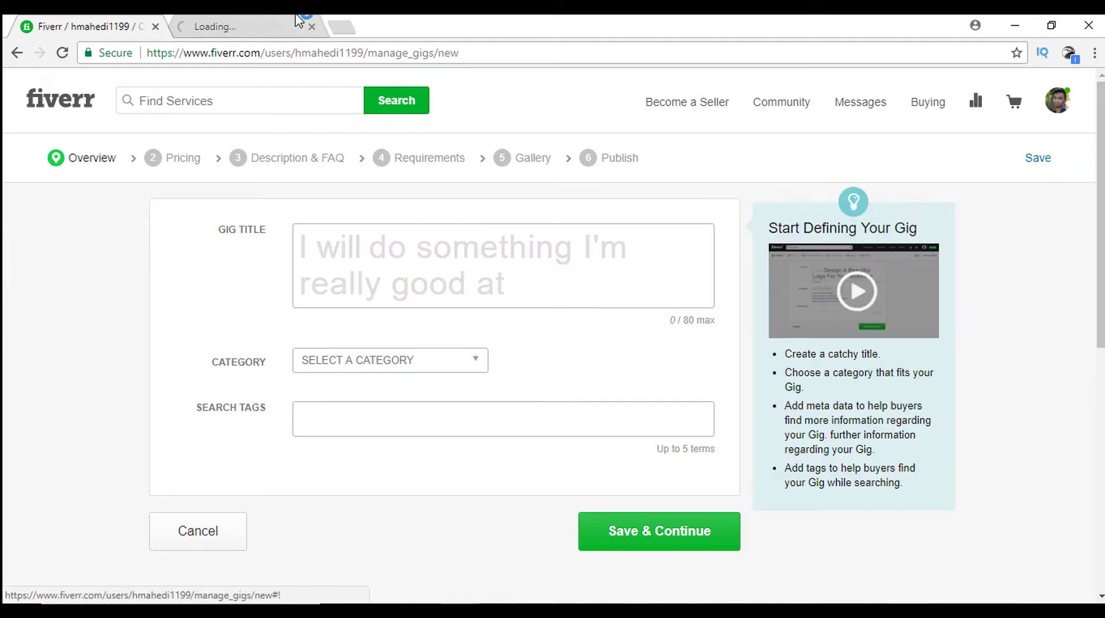
Step: In the second tab, search Fiverr services for 'photo background removal'
left_click(296, 26)
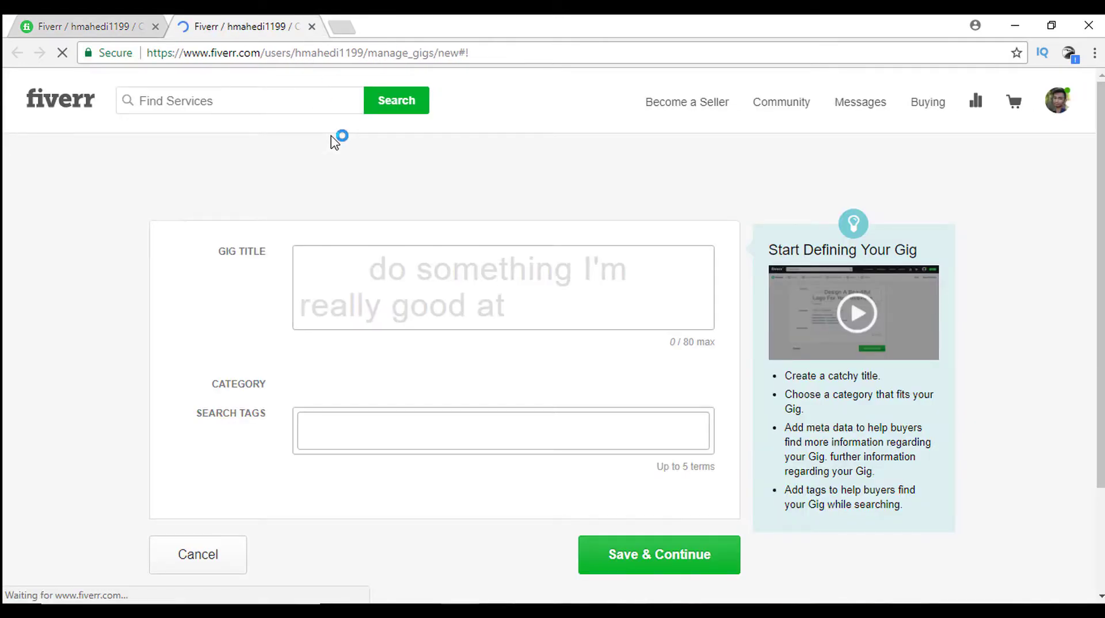
left_click(274, 100)
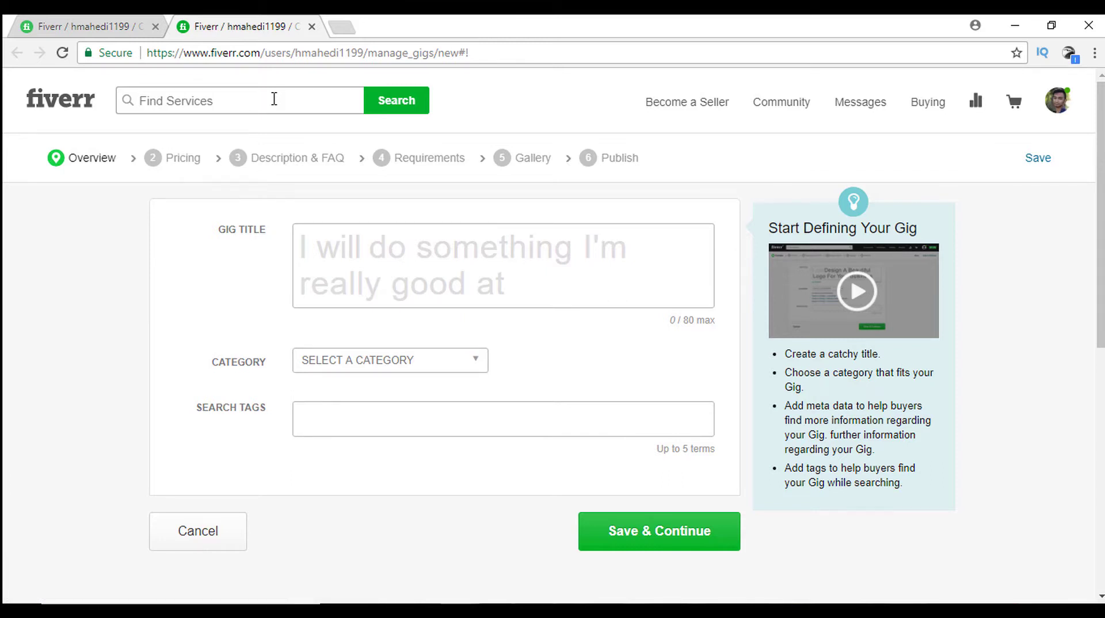
type("photo backg")
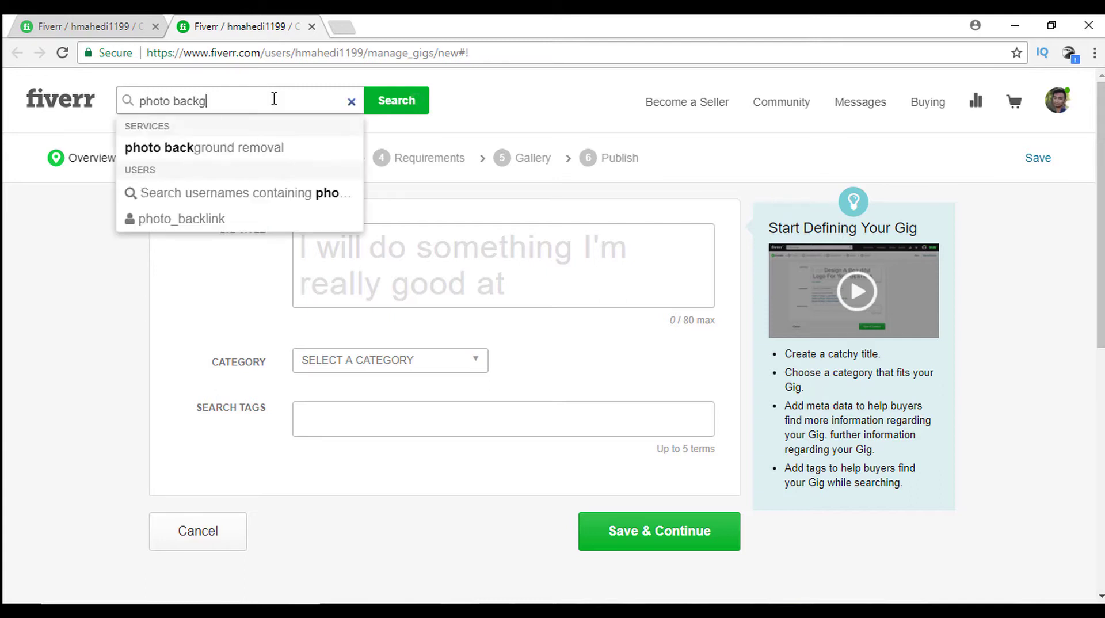
key("Down")
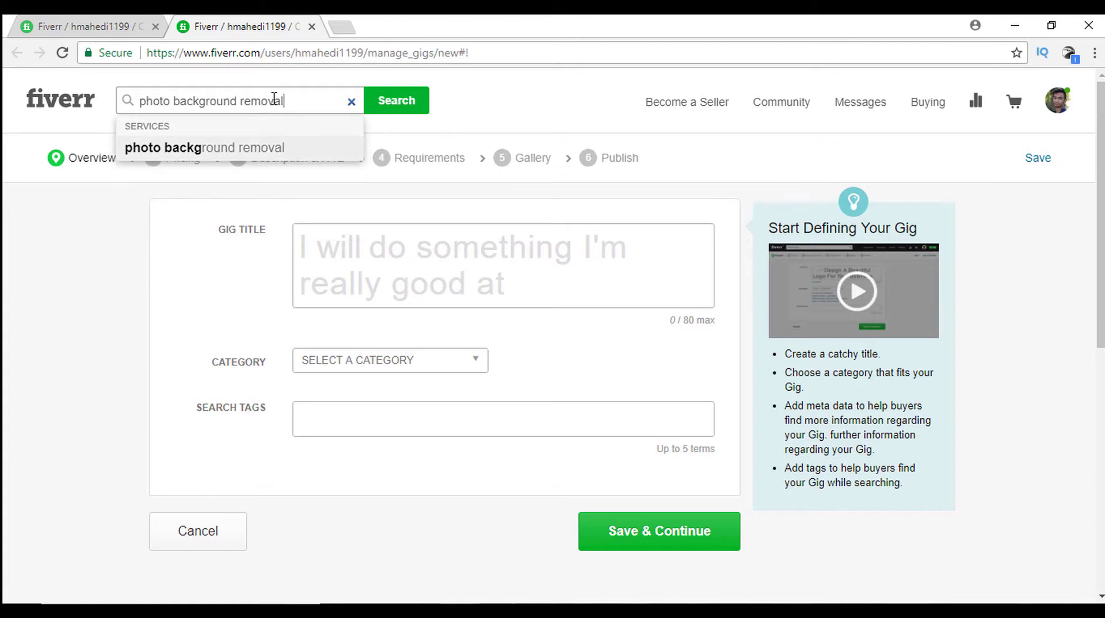
key("Return")
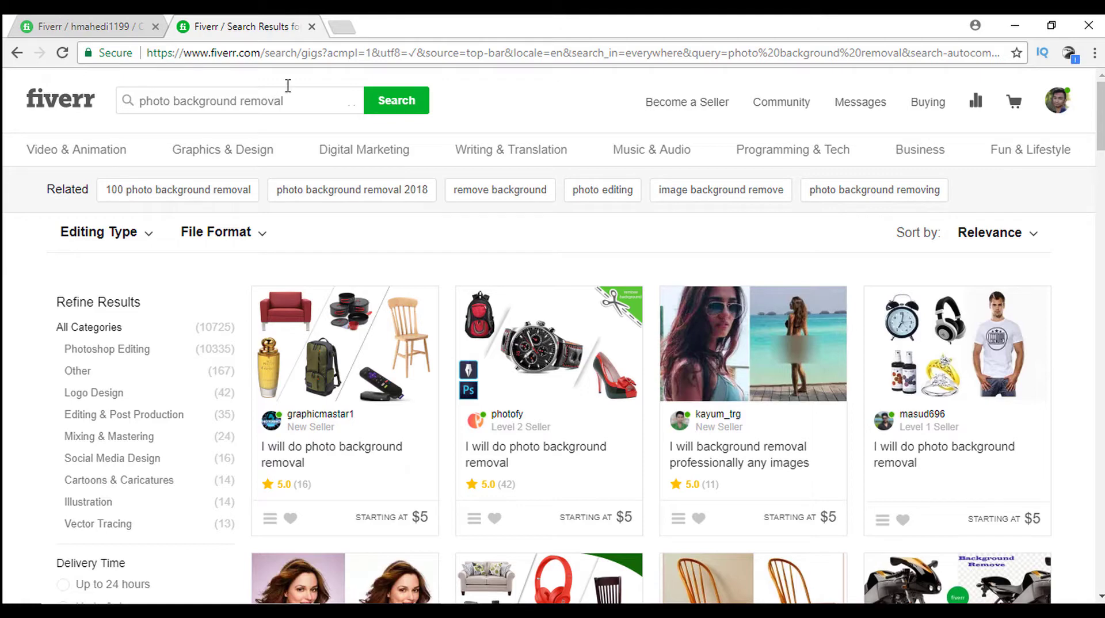
Step: Open the 'I Will Do Photo Background Removal' gig and browse its before/after sample images
scroll(1092, 269, "down", 5)
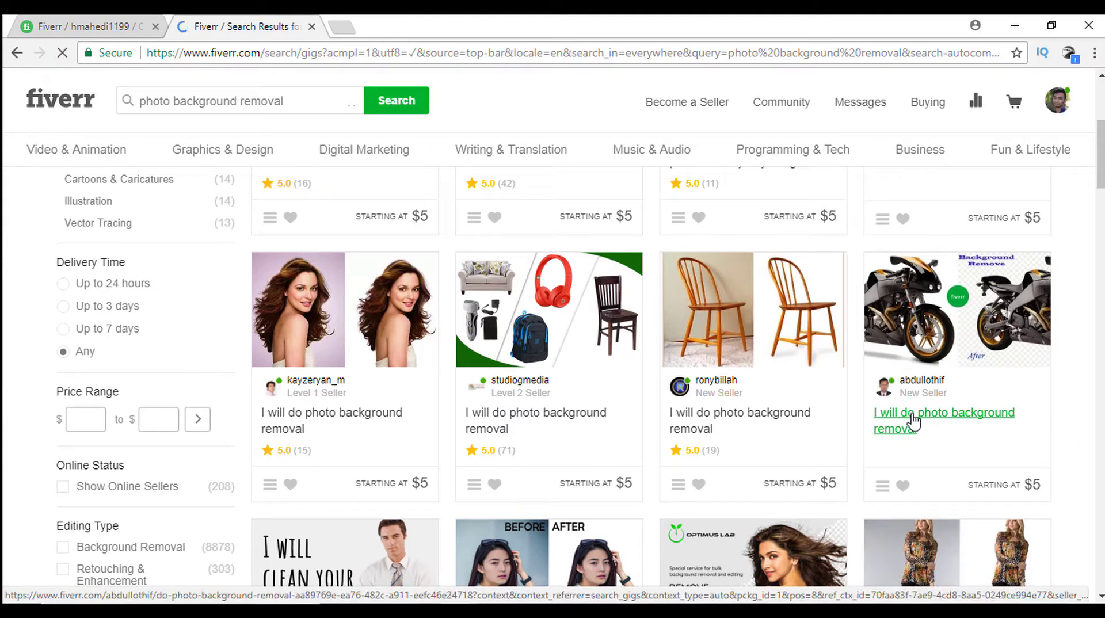
left_click(913, 424)
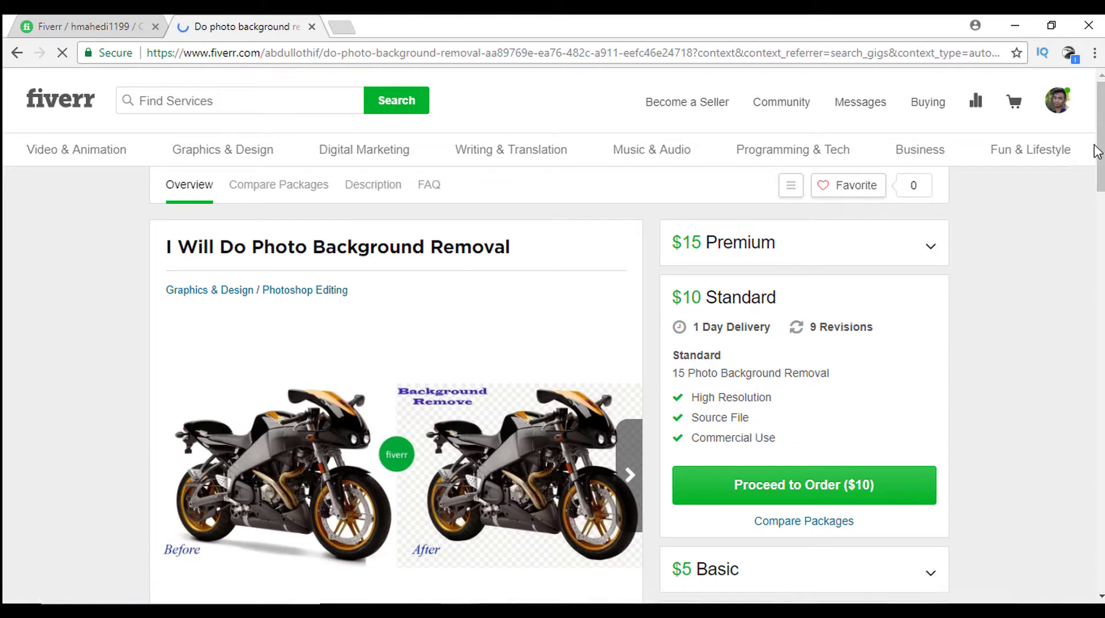
left_click_drag(1100, 148, 1100, 174)
left_click(633, 352)
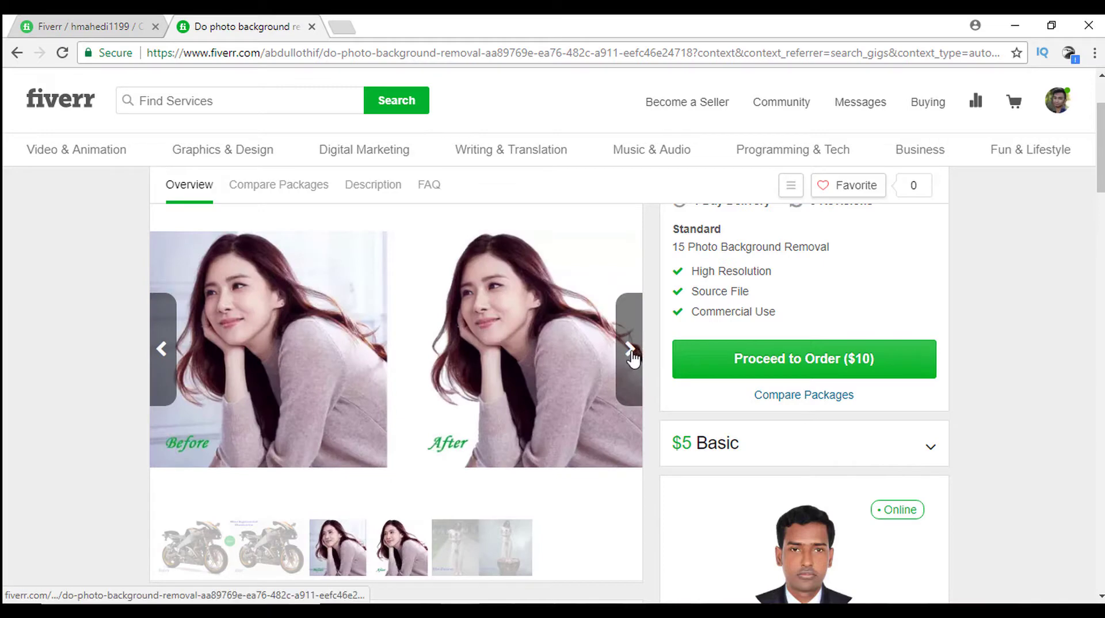
left_click(631, 354)
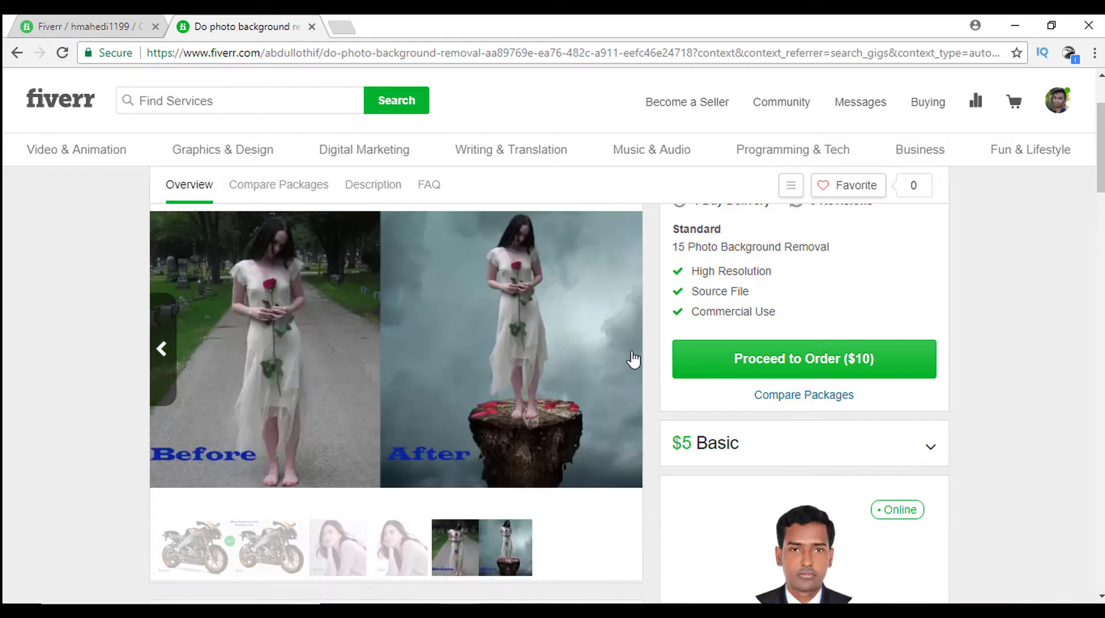
left_click(155, 363)
left_click(155, 364)
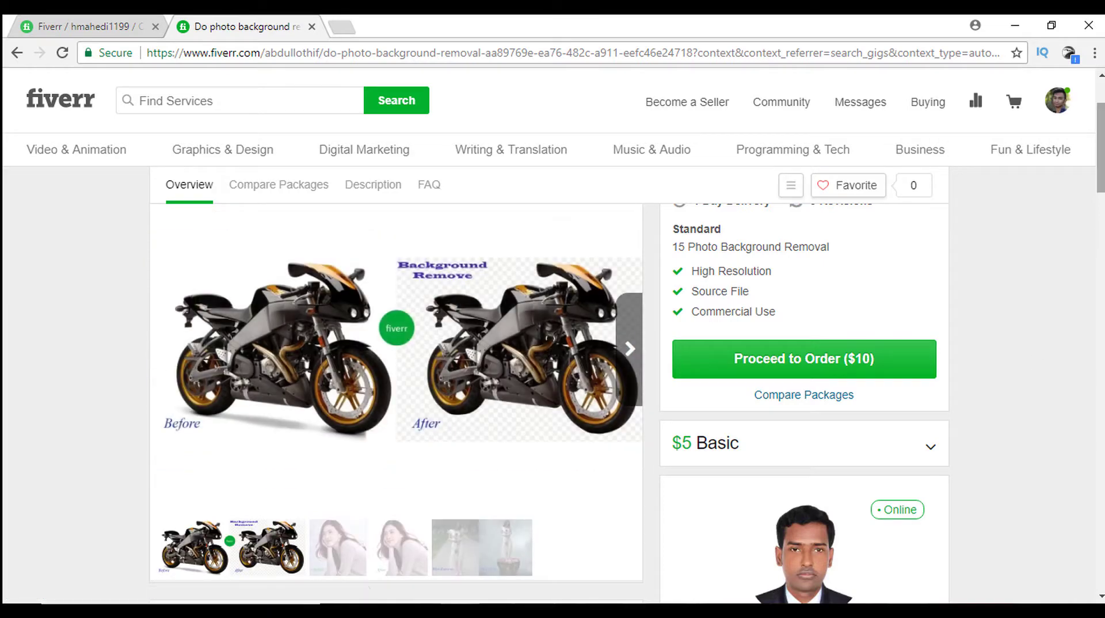
Step: Review the gig's Compare Packages table ($5, $10, $15), then return to the top
scroll(342, 381, "down", 5)
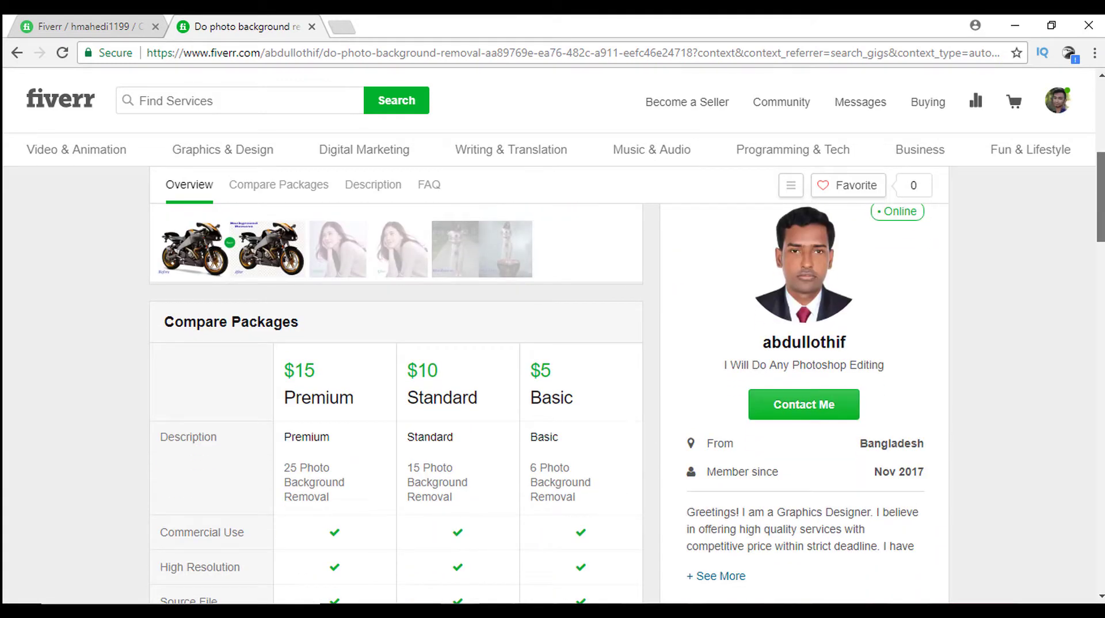
scroll(397, 403, "down", 1)
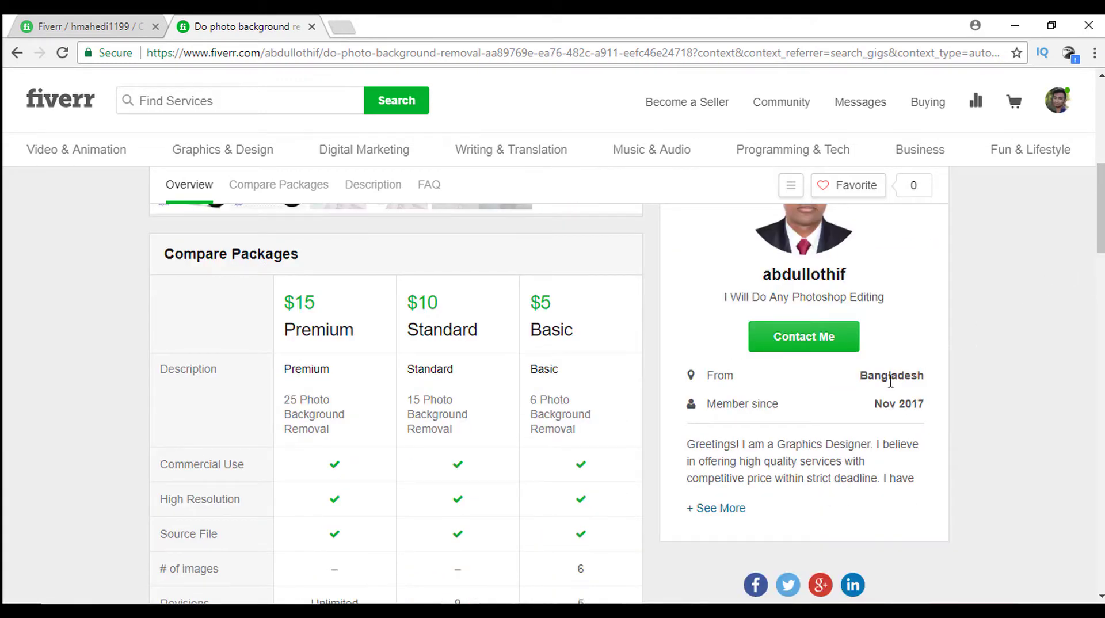
left_click_drag(869, 377, 893, 375)
left_click(983, 349)
mouse_move(1103, 233)
left_mouse_down()
mouse_move(1102, 426)
mouse_move(1102, 180)
mouse_move(1102, 221)
left_mouse_up()
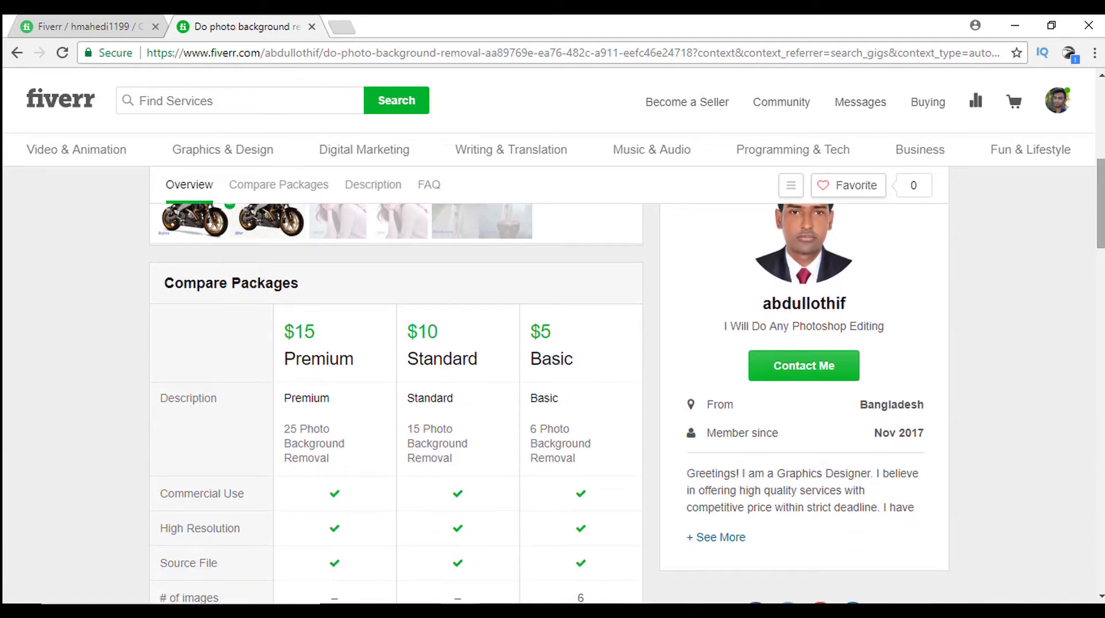
left_click_drag(1102, 219, 1101, 142)
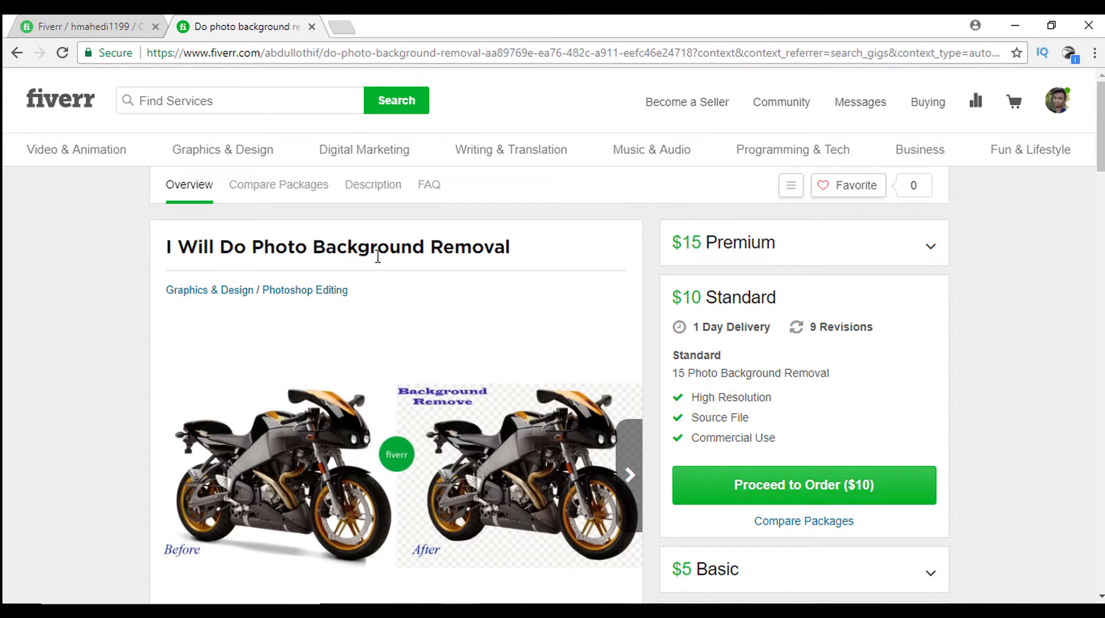
Step: Copy the 'Do Photo Background Removal' title line from the Notepad gig notes, then return to Chrome
left_click(1014, 26)
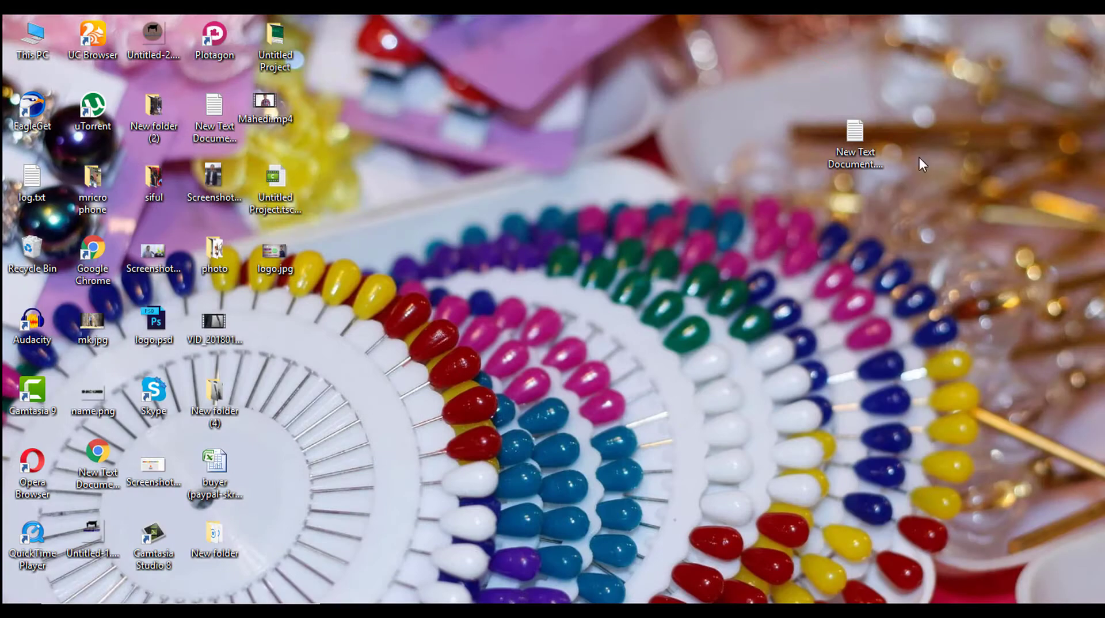
double_click(864, 136)
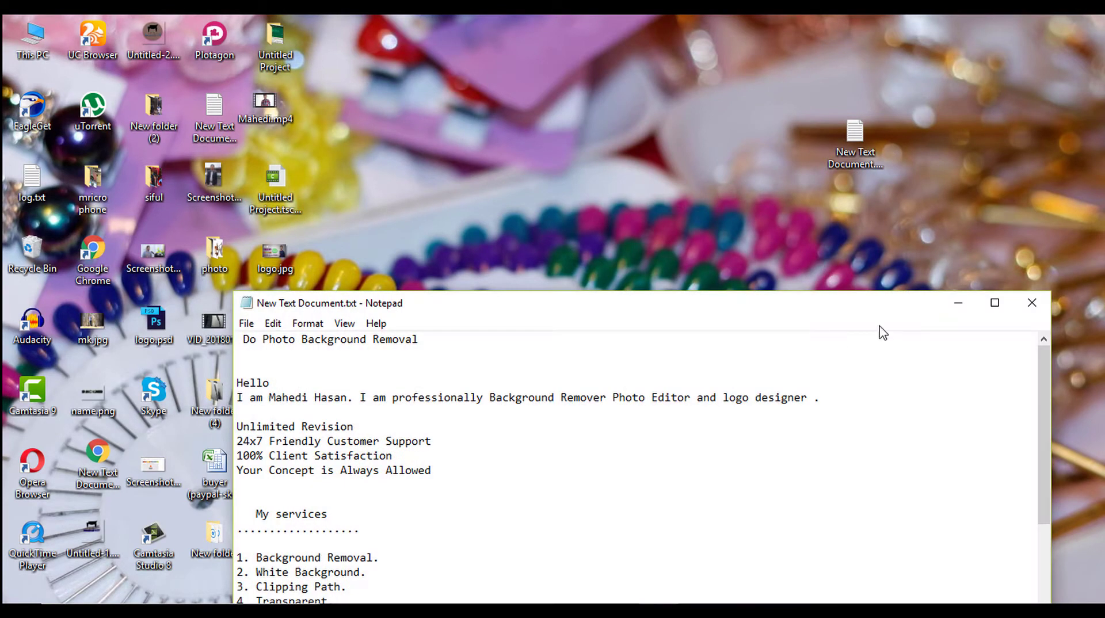
left_click(994, 303)
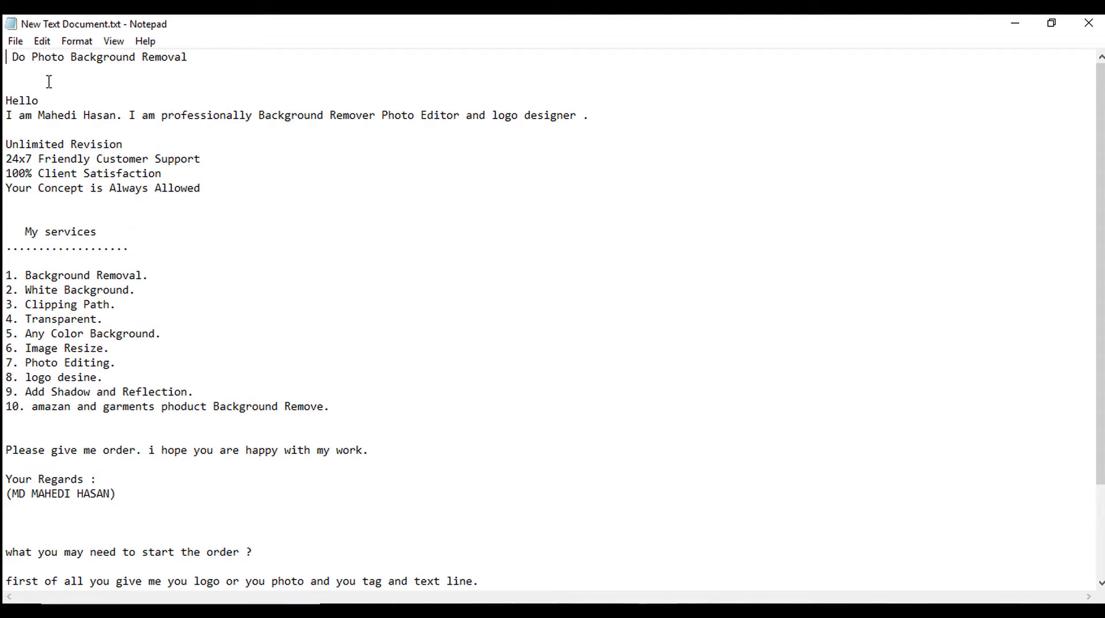
left_click_drag(201, 64, 11, 56)
right_click(11, 56)
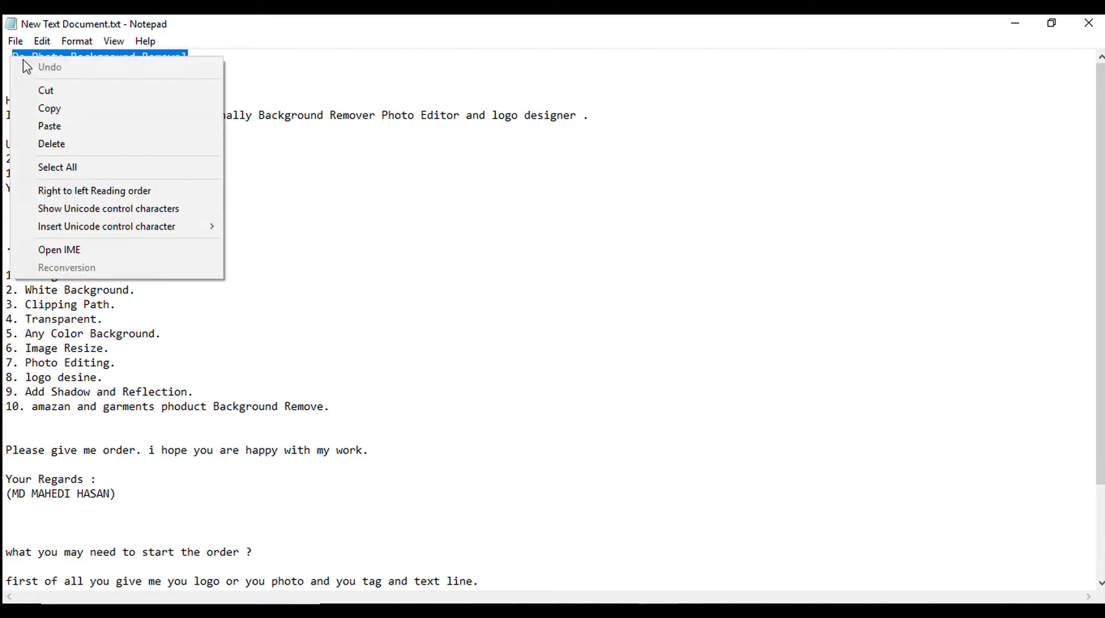
left_click(49, 106)
left_click(462, 610)
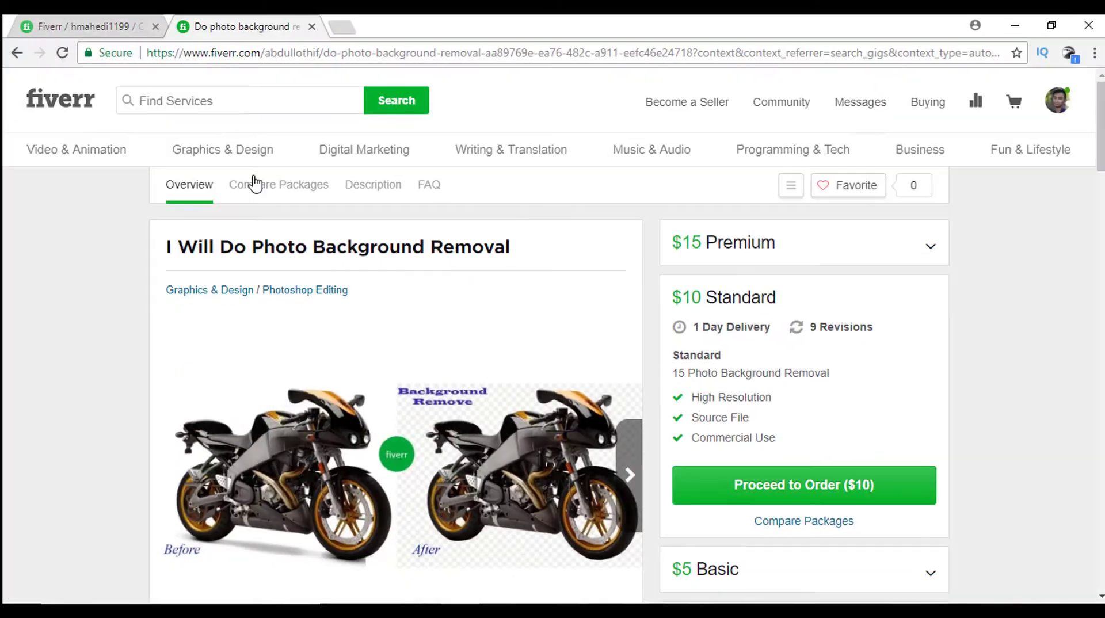
Step: Paste the copied title into the gig title field, giving 'I will Do Photo Background Removal'
left_click(109, 23)
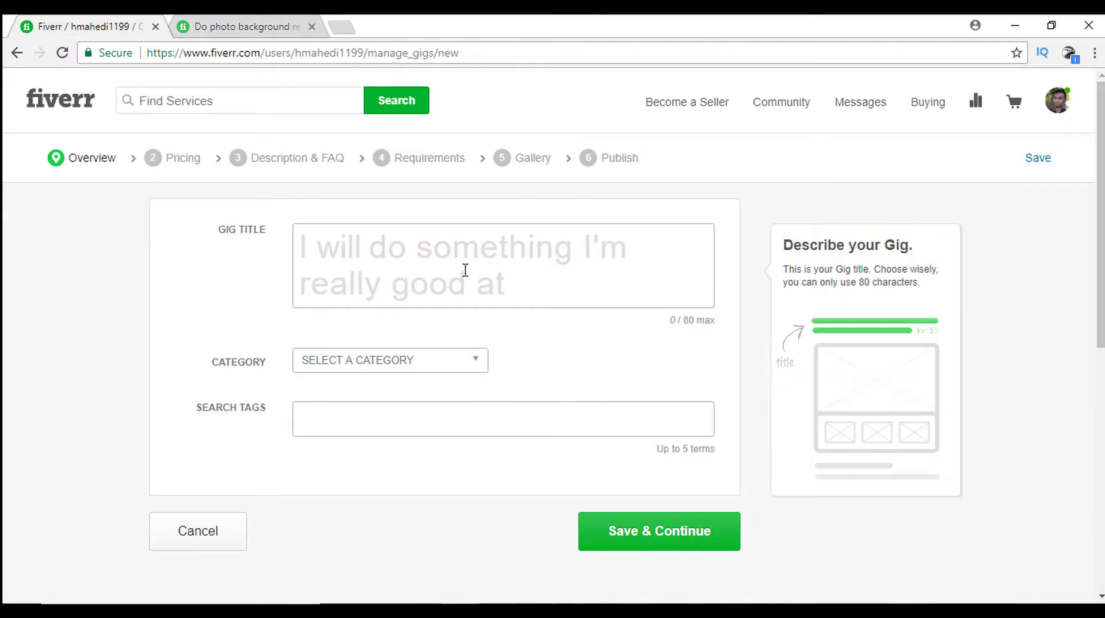
left_click(466, 270)
key("ctrl+v")
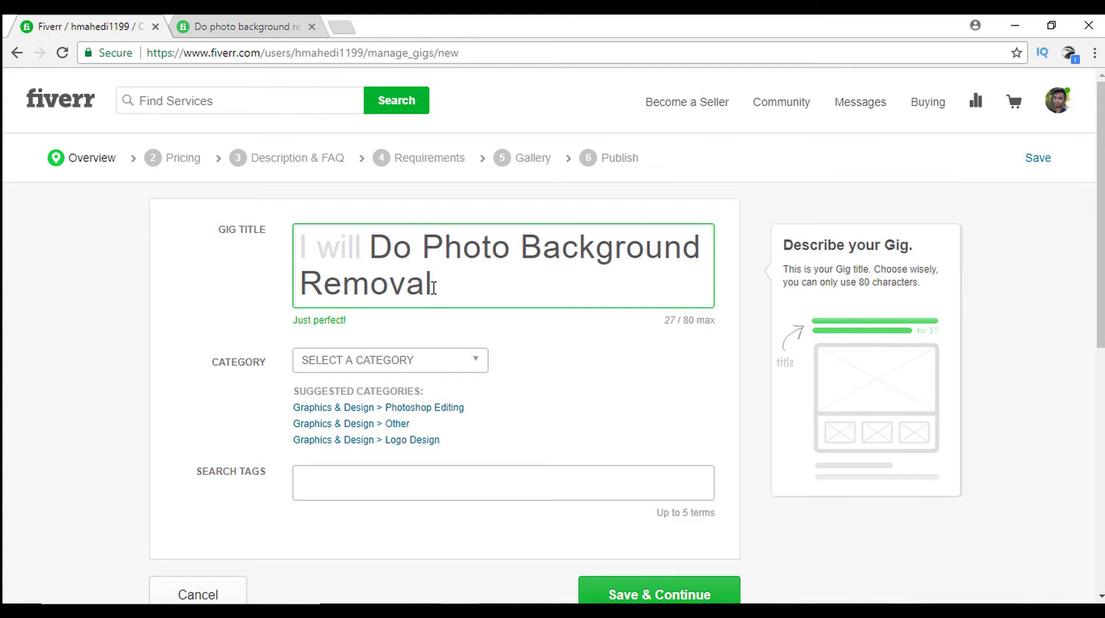
scroll(944, 338, "down", 2)
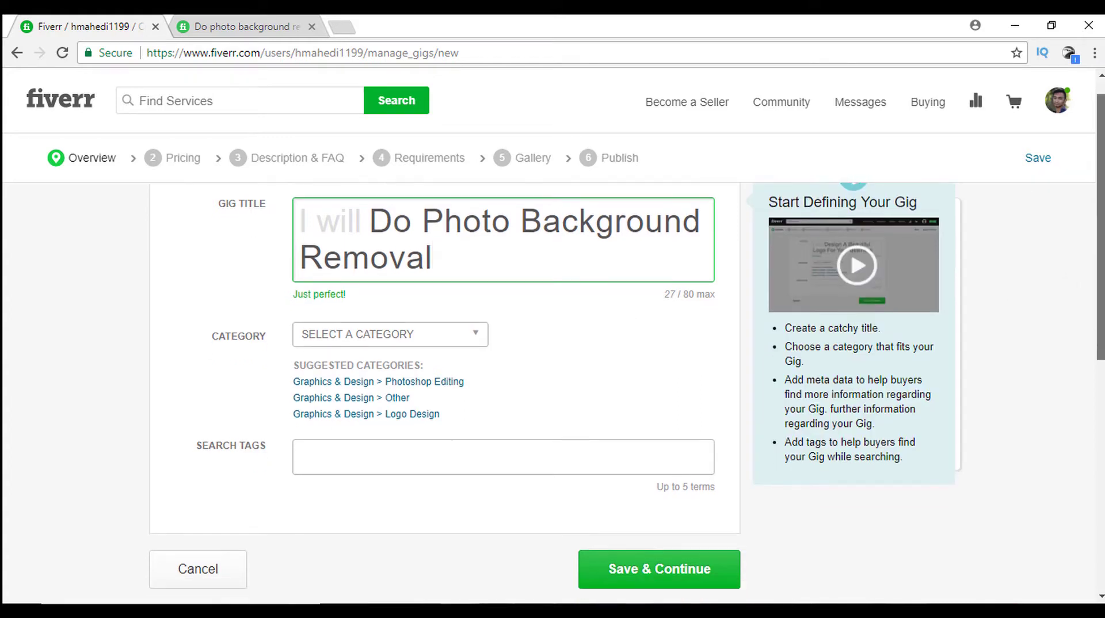
scroll(357, 288, "down", 1)
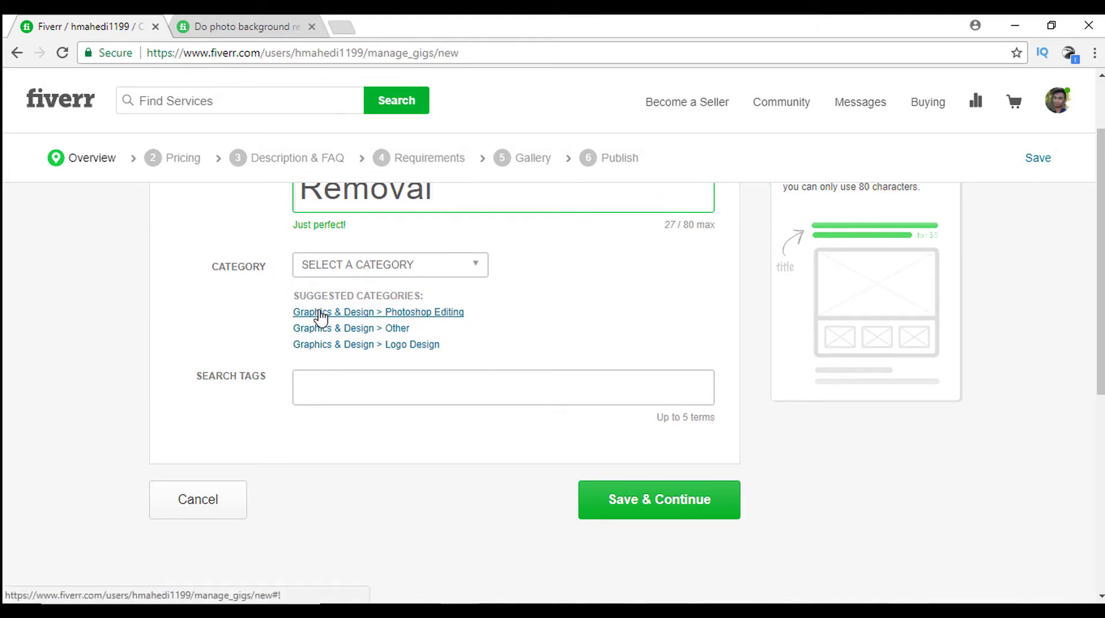
Step: Set the category to Graphics & Design > Photoshop Editing and tick the JPEG, PNG and PSD file formats
left_click(407, 316)
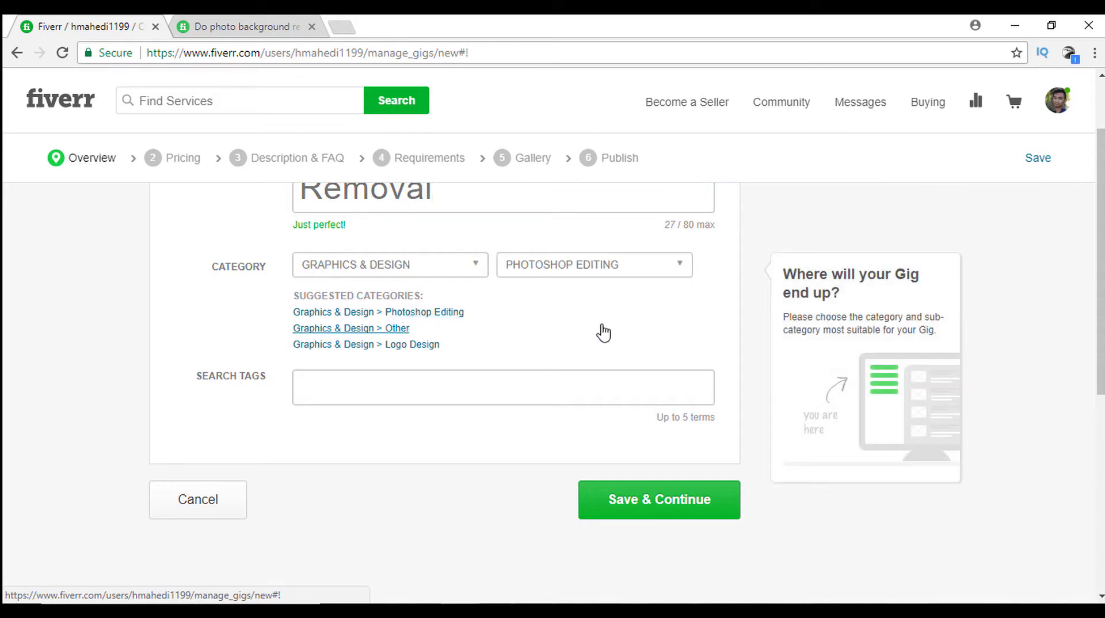
scroll(1102, 268, "down", 2)
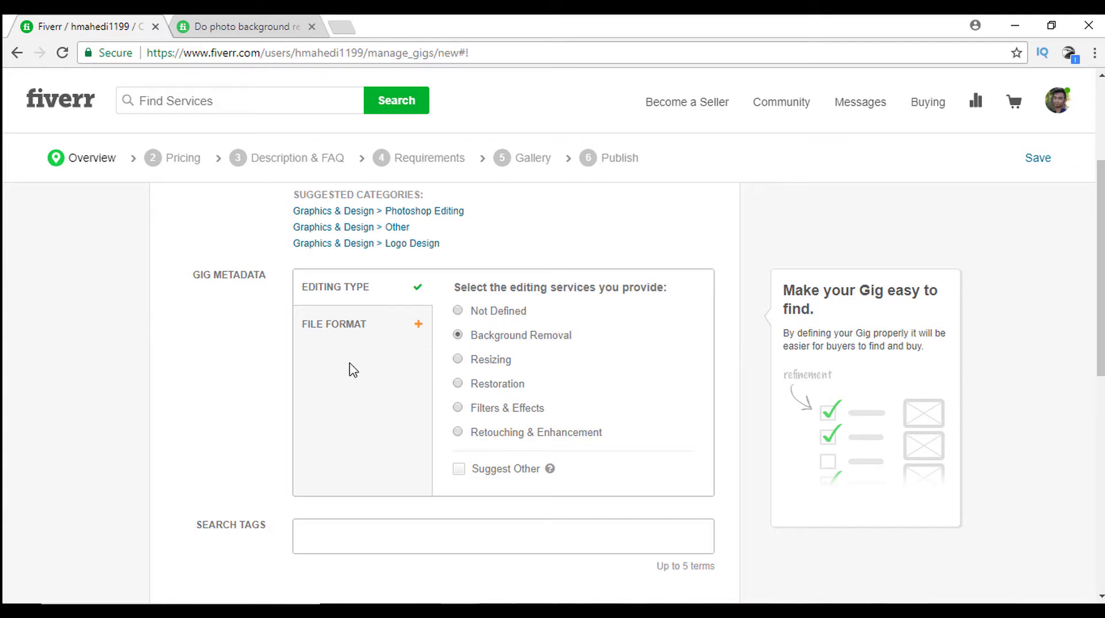
left_click(345, 337)
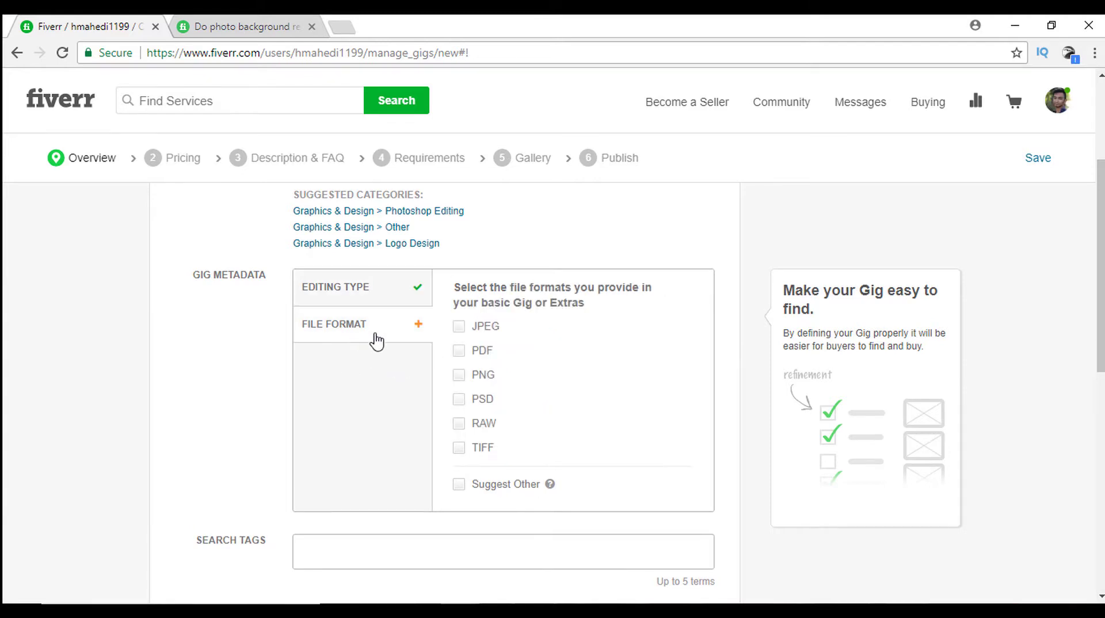
scroll(387, 387, "down", 1)
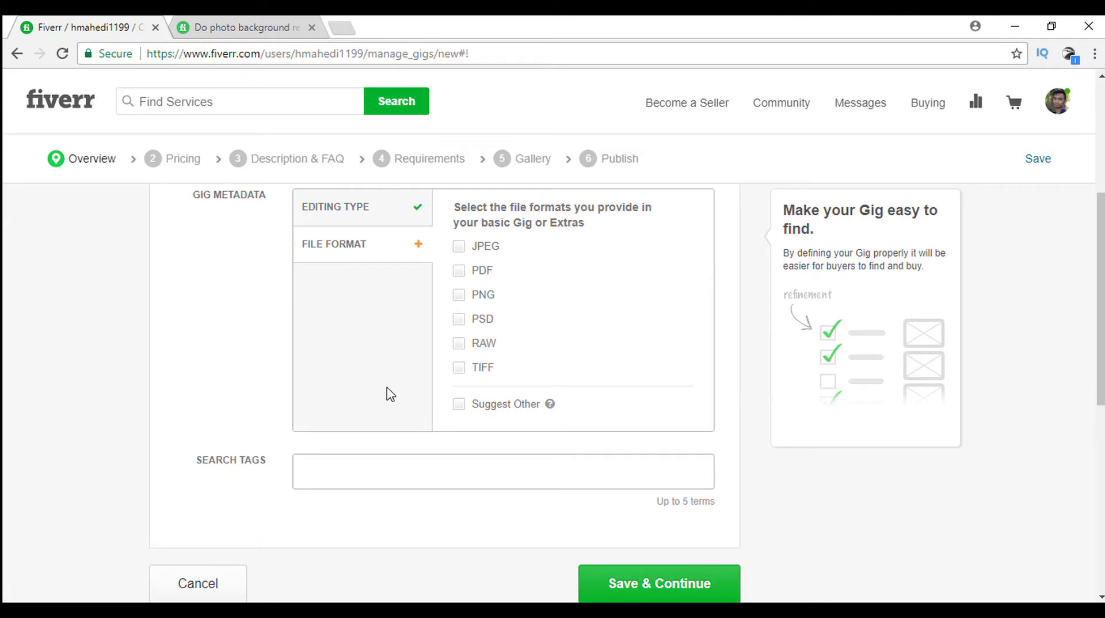
scroll(388, 394, "up", 1)
scroll(389, 394, "down", 1)
scroll(391, 395, "down", 1)
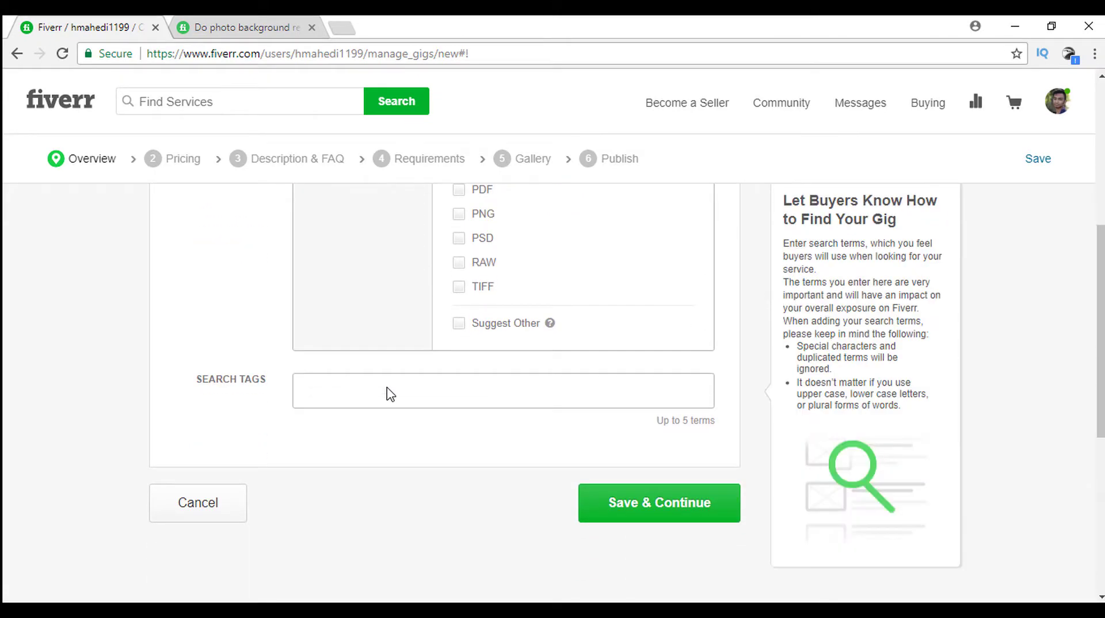
scroll(400, 375, "up", 1)
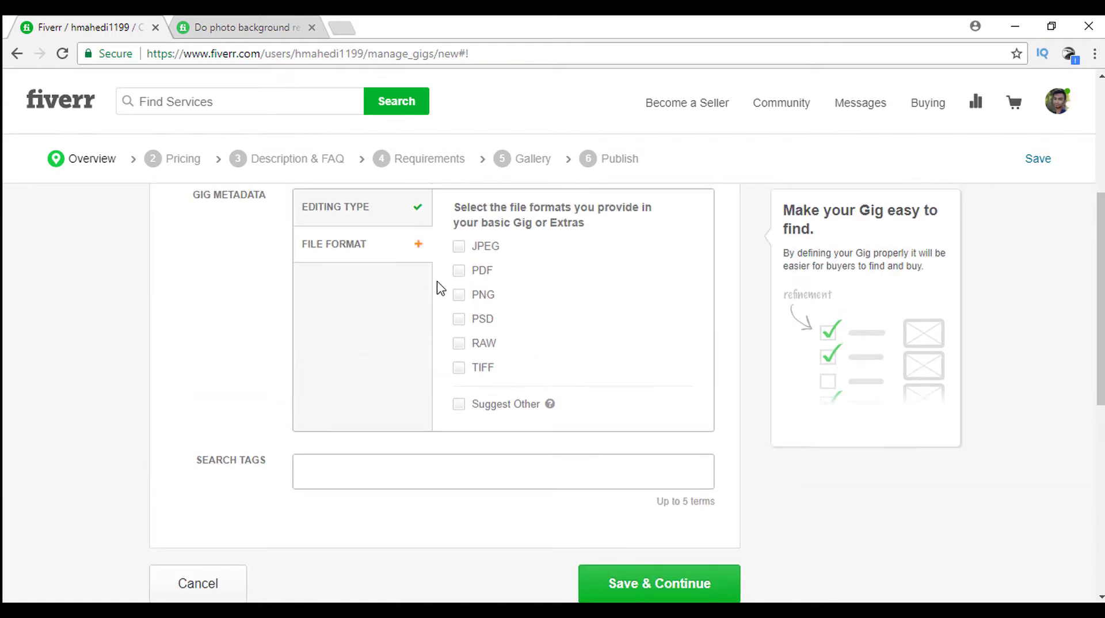
left_click(459, 247)
left_click(460, 319)
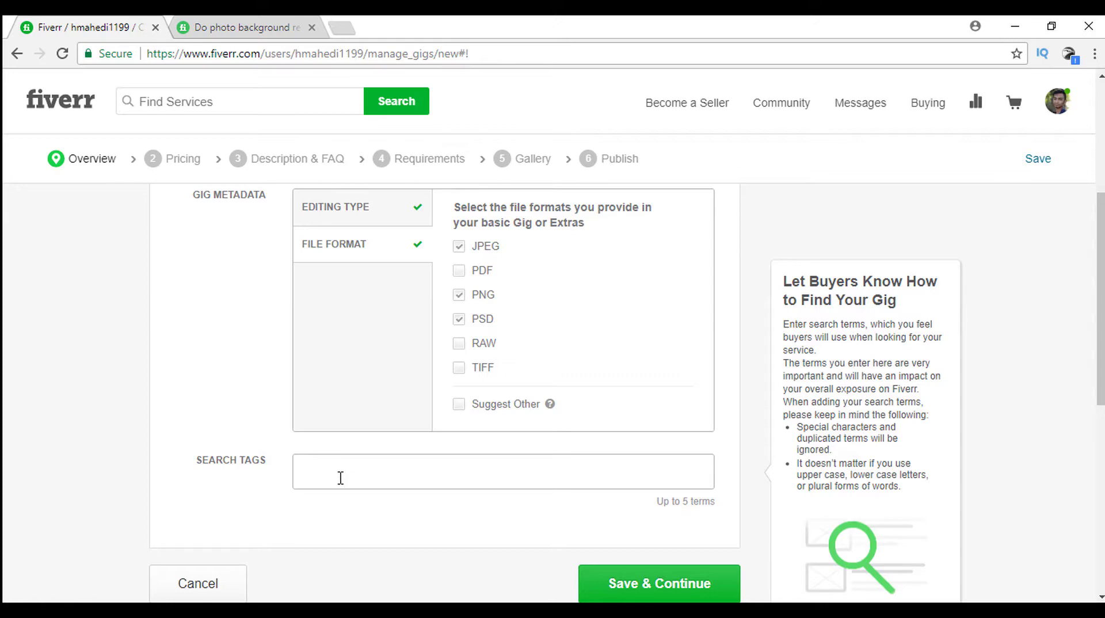
left_click(253, 27)
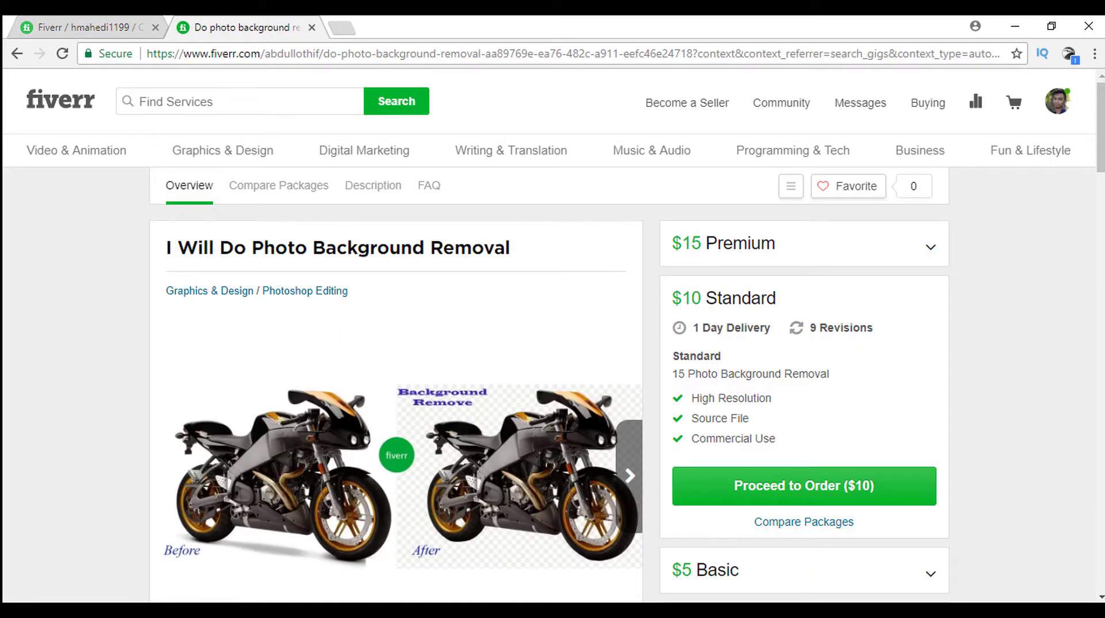
scroll(552, 402, "down", 15)
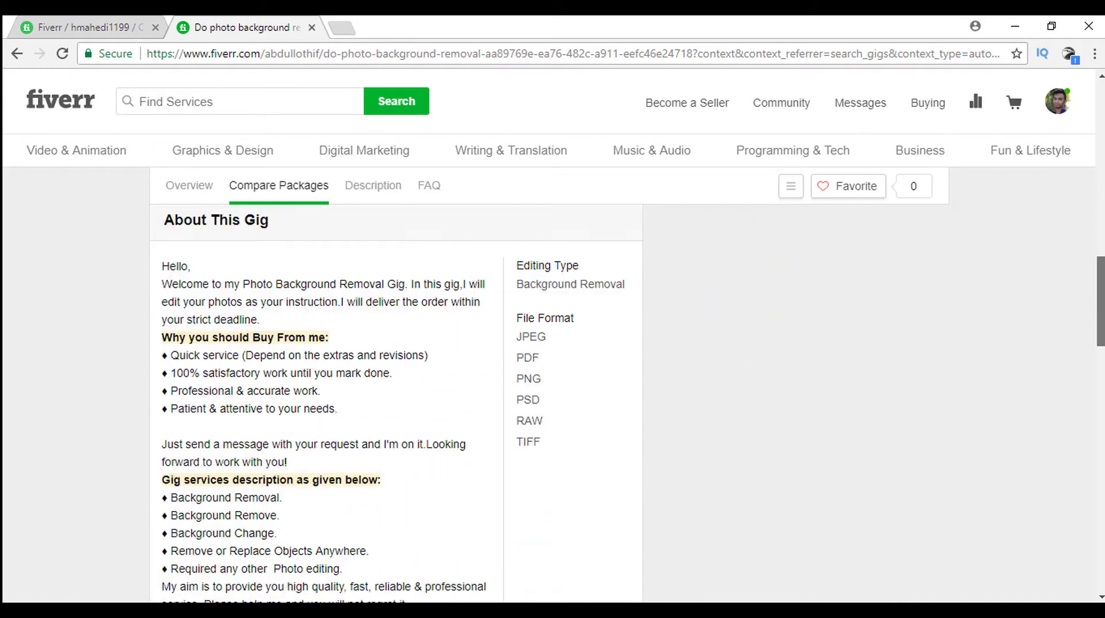
scroll(397, 402, "down", 7)
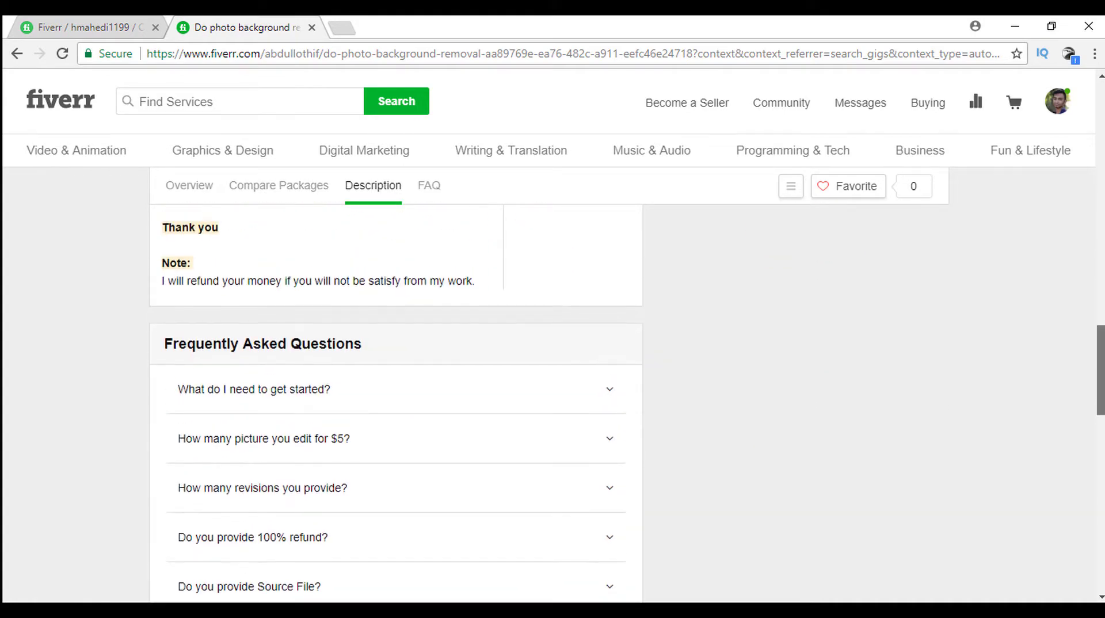
scroll(397, 403, "down", 5)
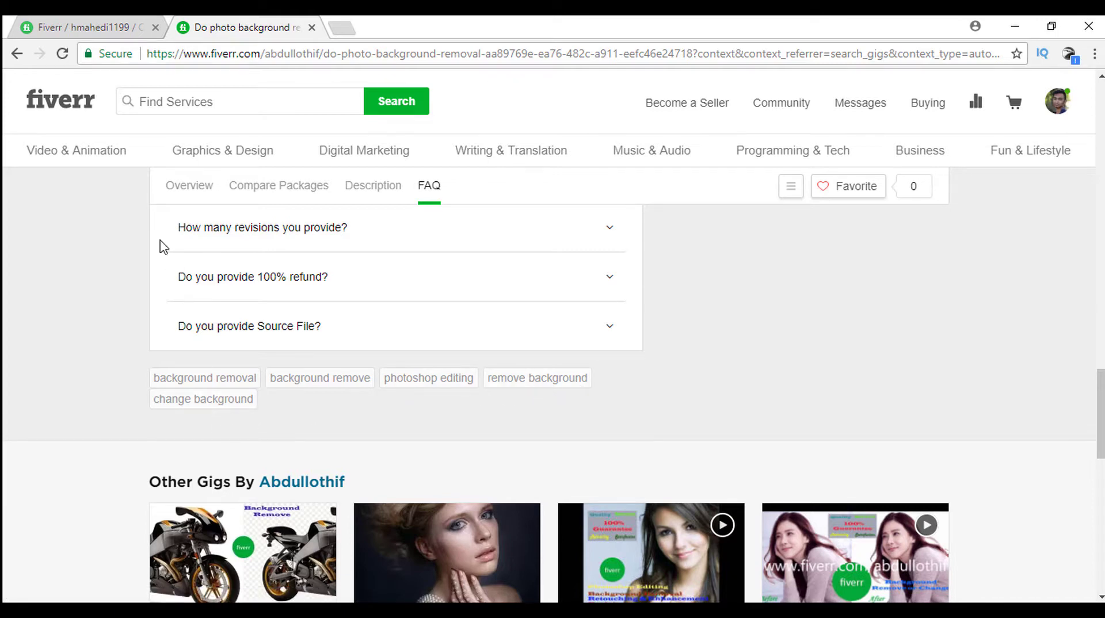
left_click(131, 26)
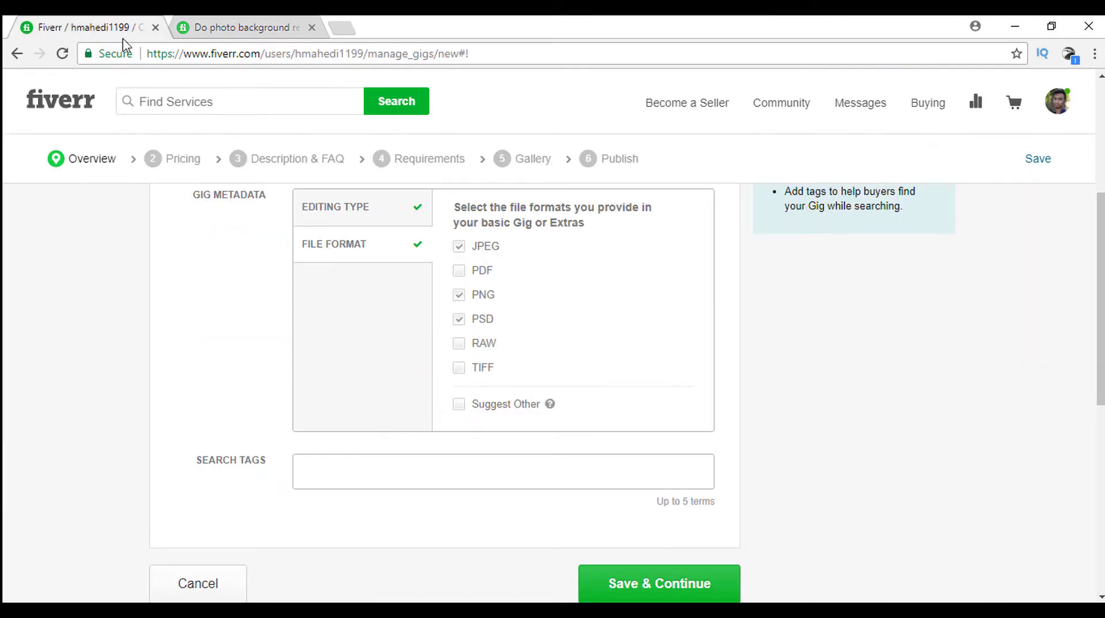
Step: Add search tags: background removal, background remove, change background, photo editing, photo background
left_click(348, 479)
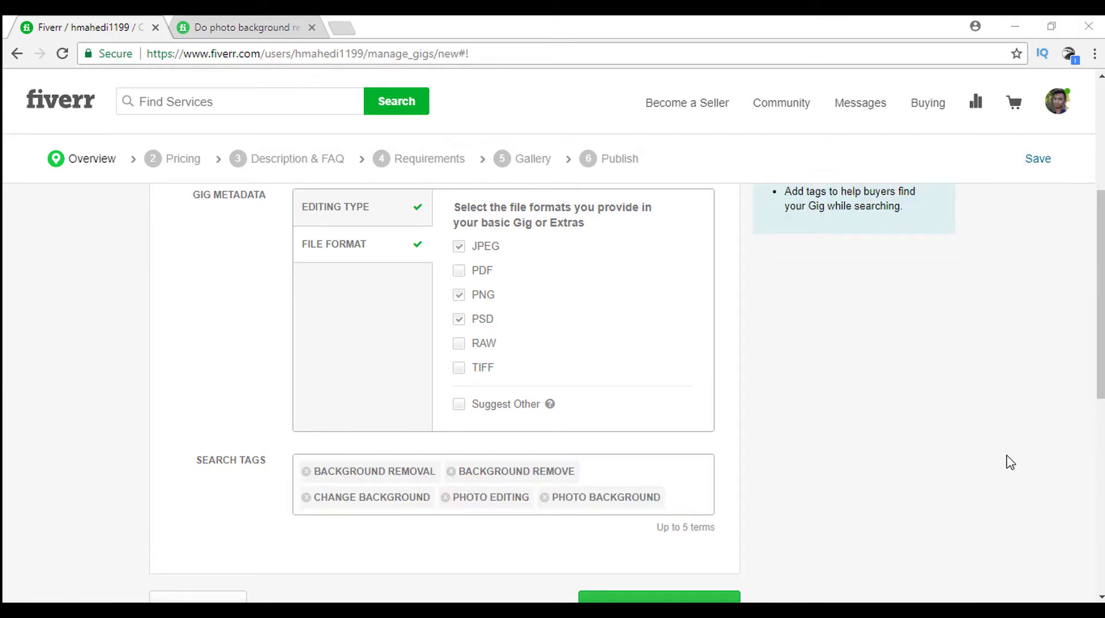
left_click_drag(1100, 374, 1100, 439)
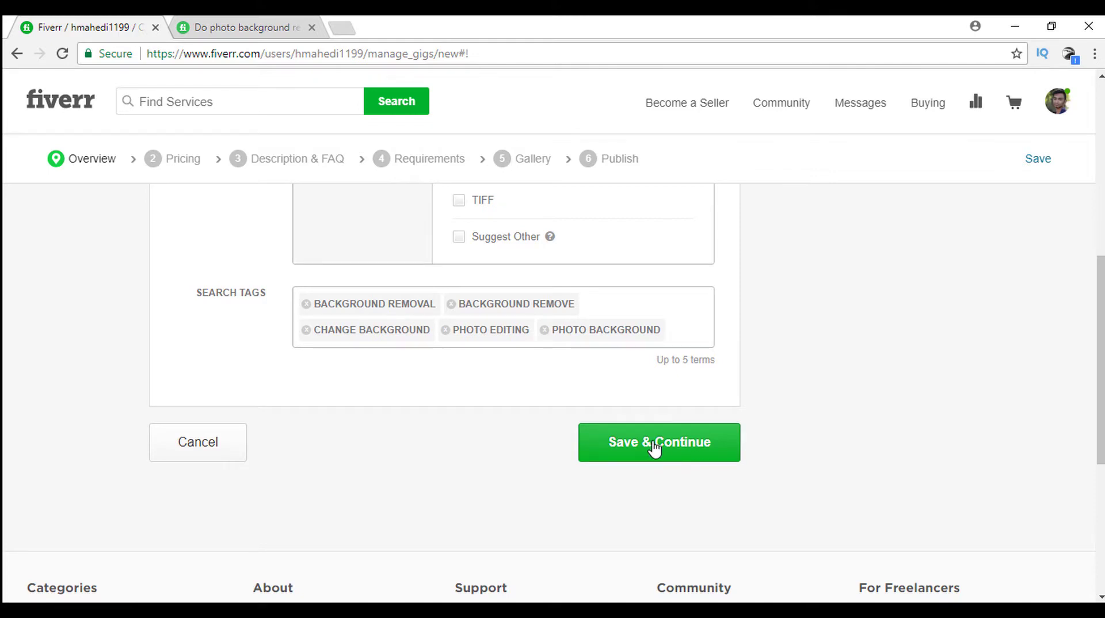
Step: Save the overview and confirm the Submit Gig For Review dialog
left_click(674, 451)
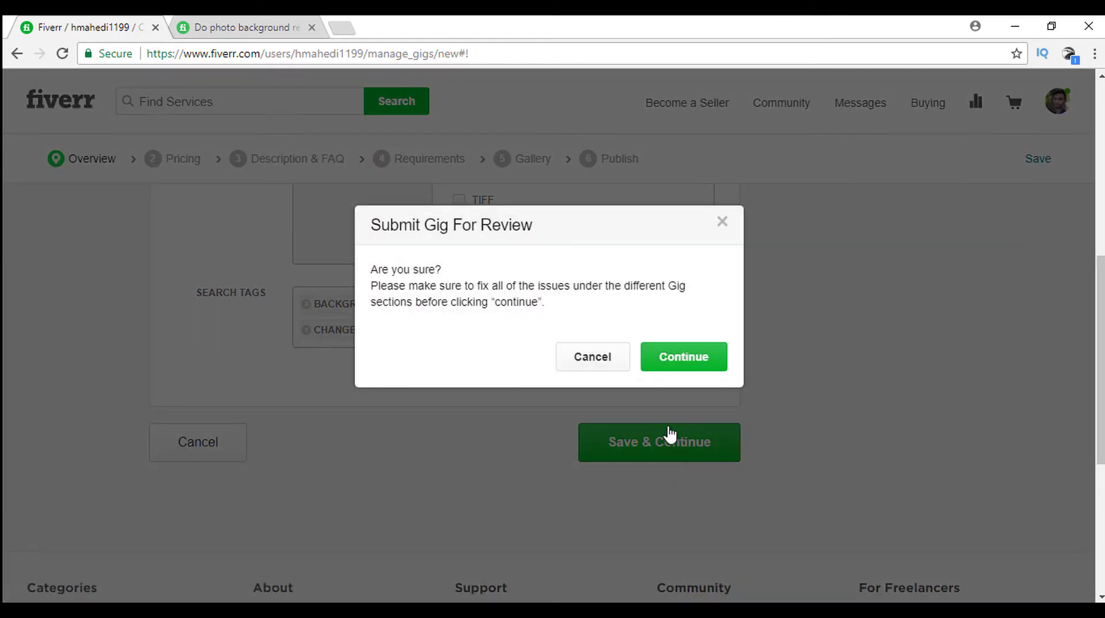
left_click(693, 361)
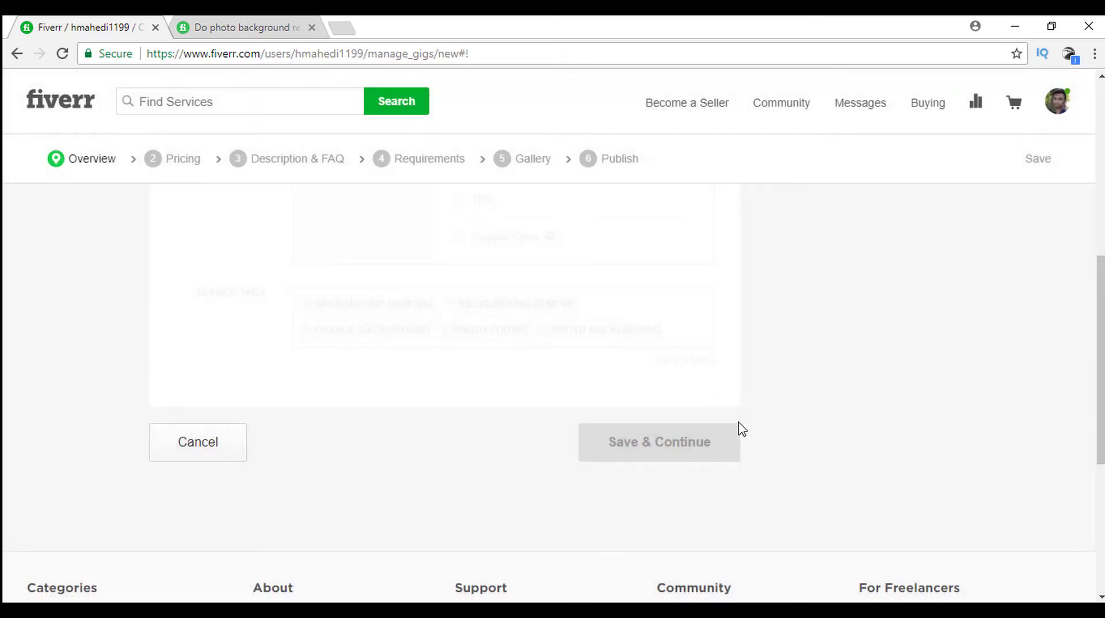
left_click_drag(1101, 381, 1102, 334)
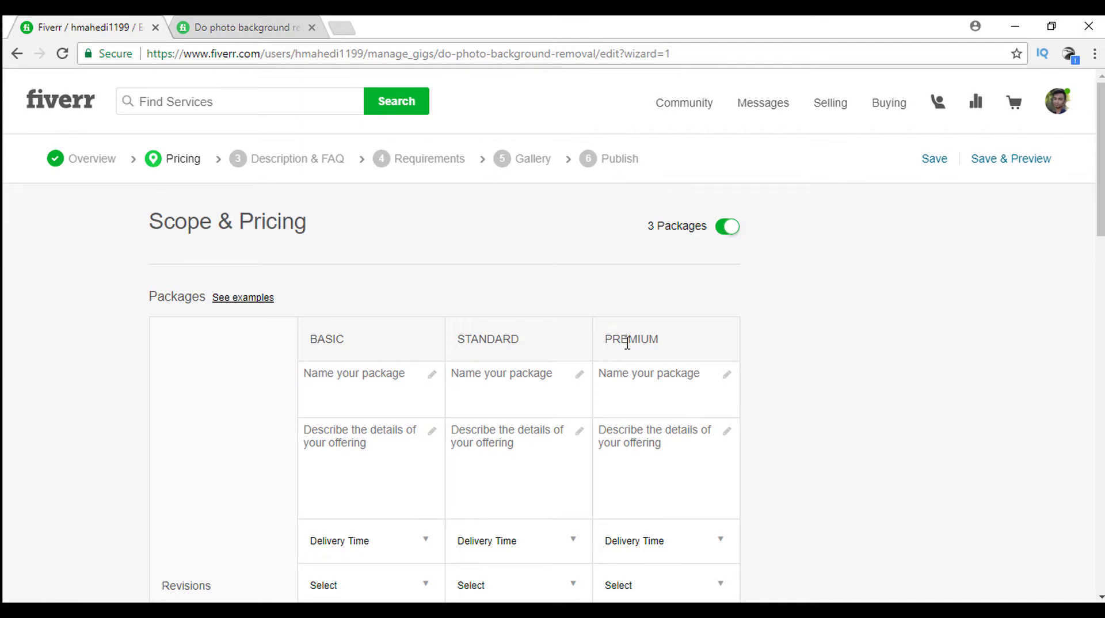
Step: Copy the reference gig's Basic package text '6 Photo Background Removal', then return to the pricing tab
left_click(248, 28)
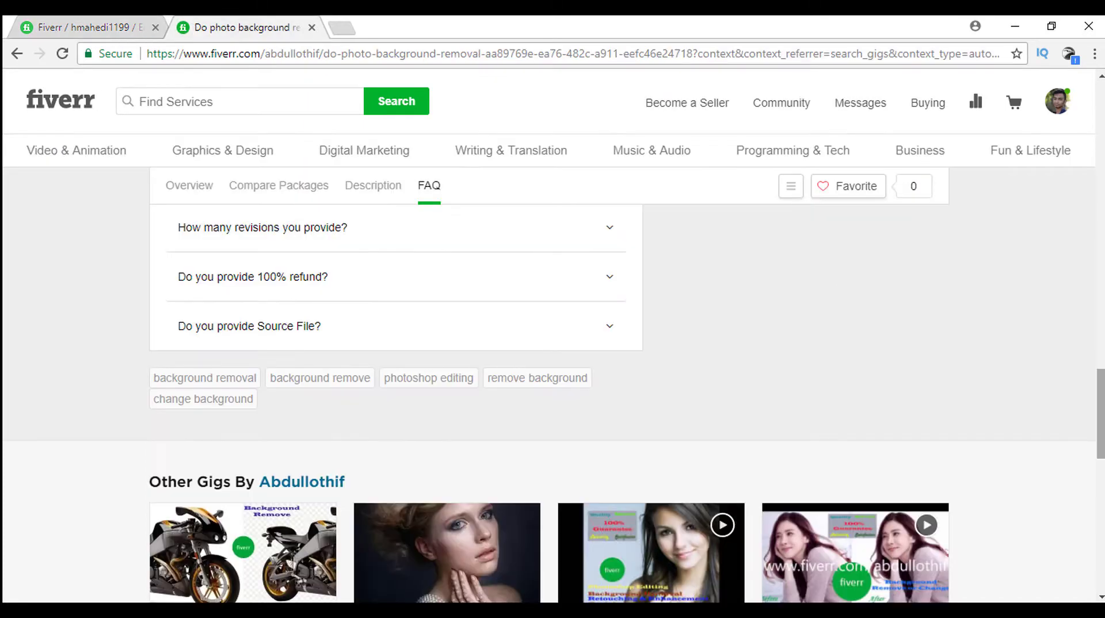
scroll(552, 402, "up", 15)
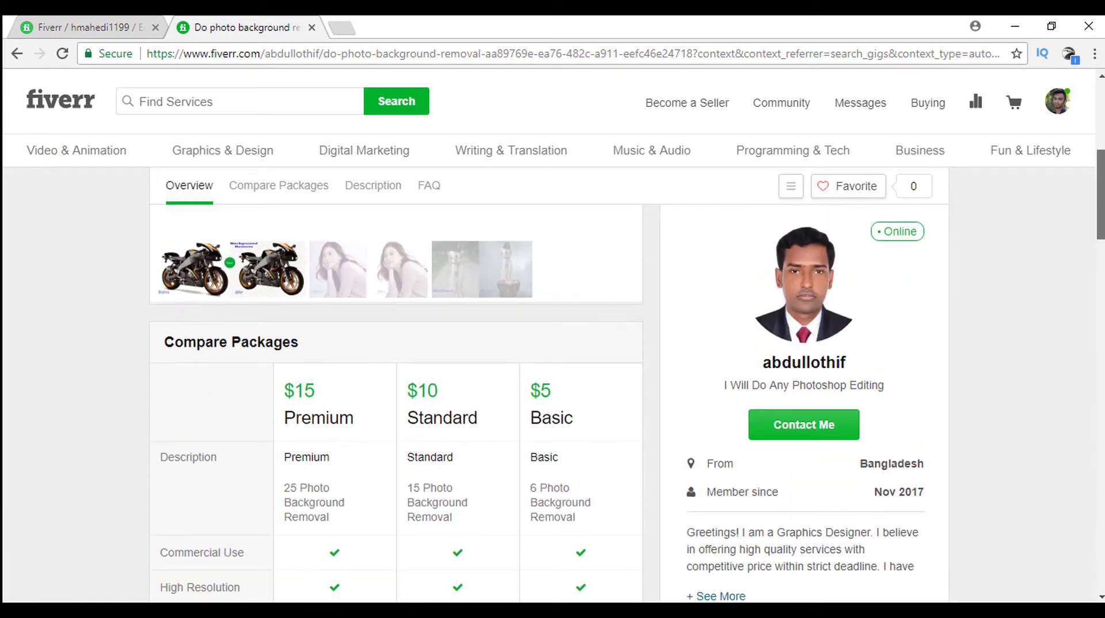
left_click_drag(1100, 194, 1100, 203)
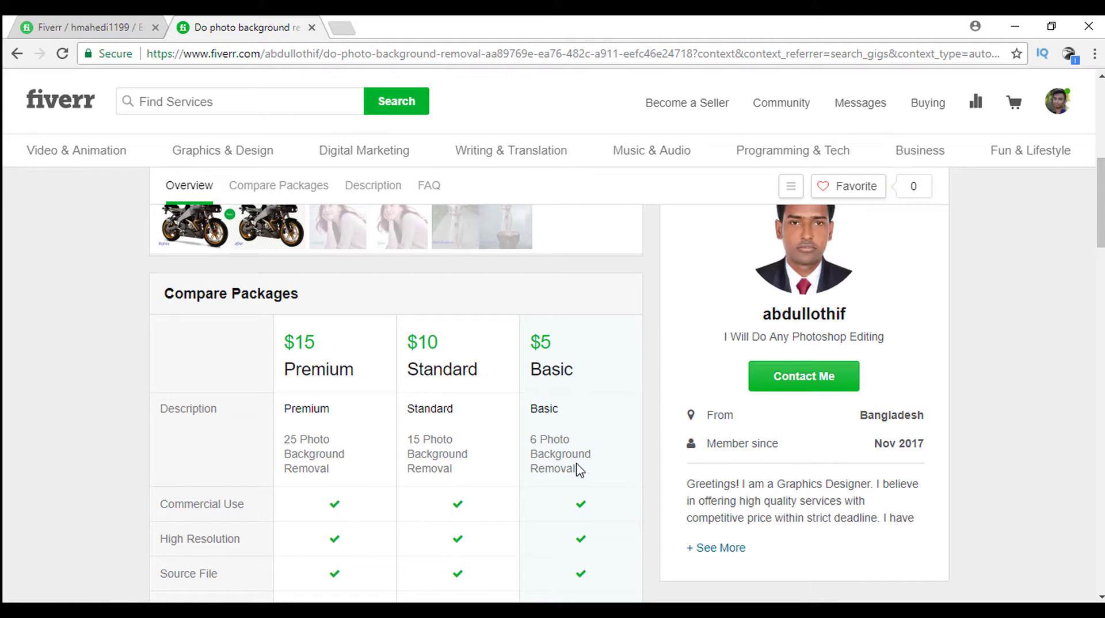
left_click_drag(585, 462, 532, 439)
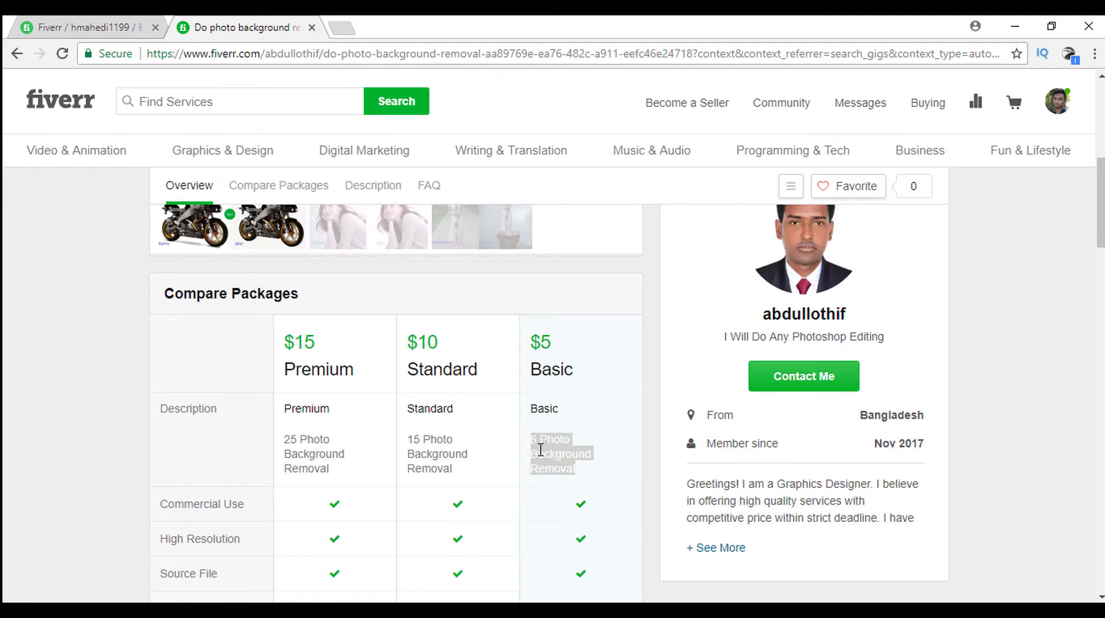
right_click(539, 448)
left_click(557, 458)
left_click(59, 25)
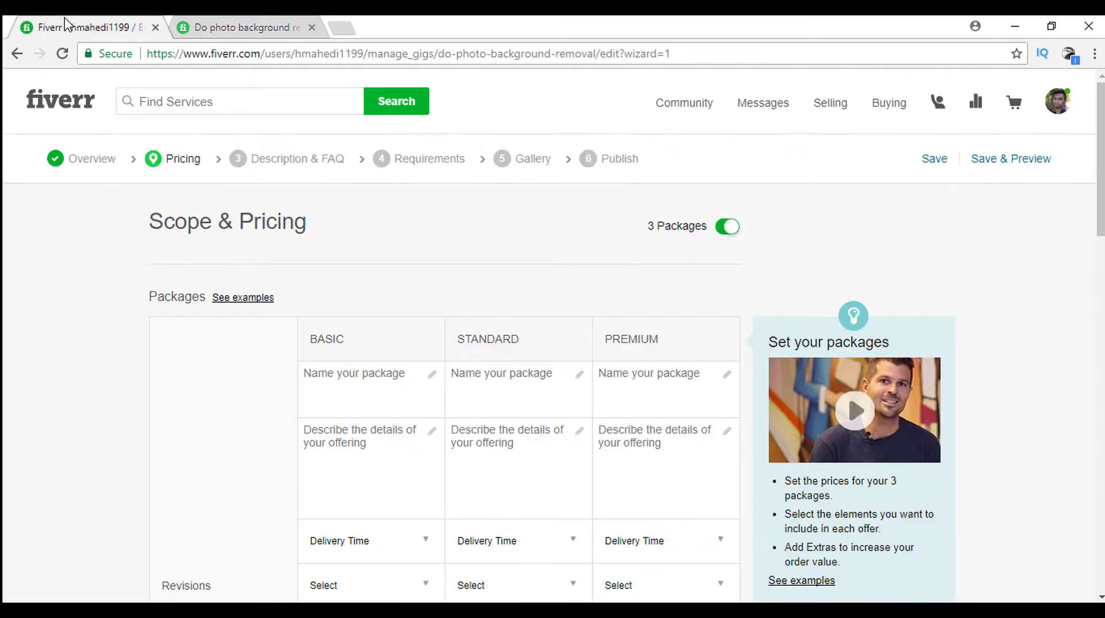
Step: Name the Premium package '10 Photo Background Removal' by pasting and changing 6 to 10
left_click(627, 384)
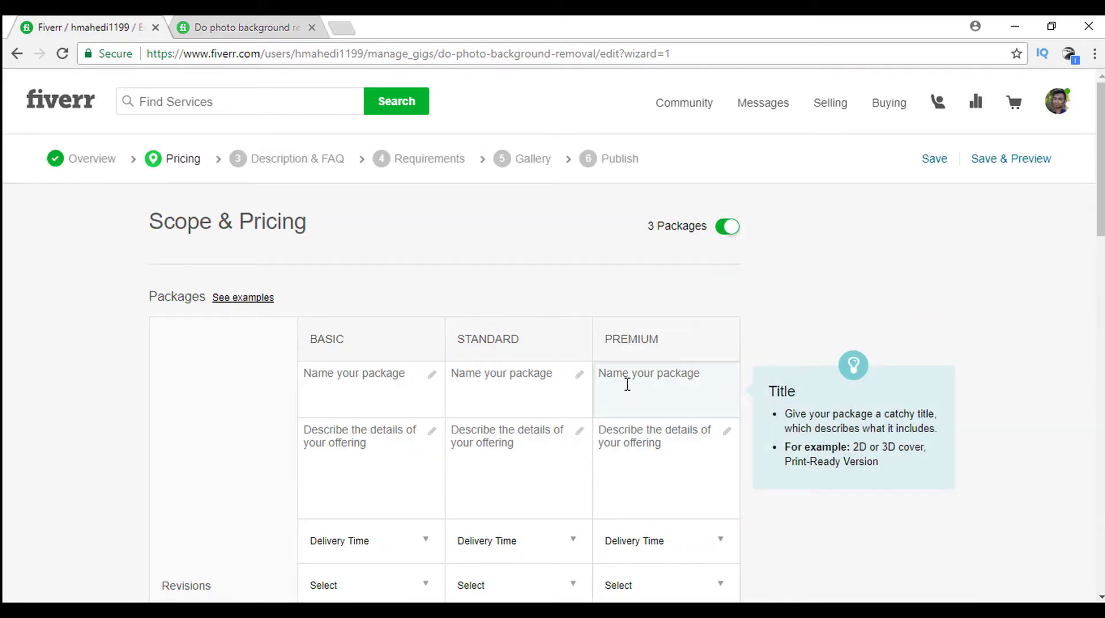
key("ctrl+v")
left_click(604, 374)
key("BackSpace")
key("BackSpace")
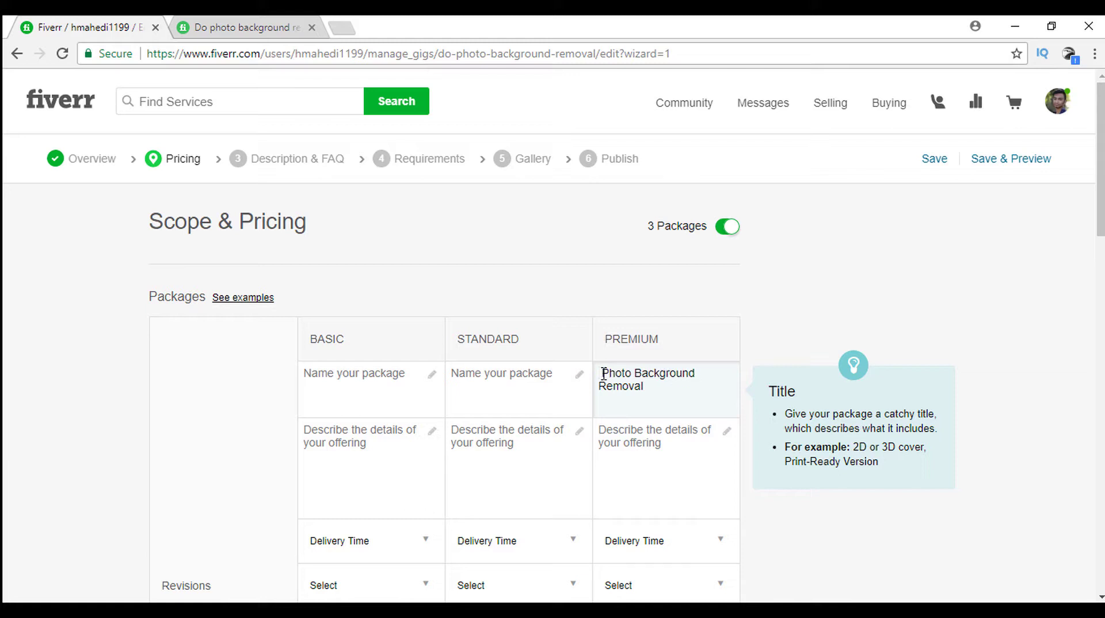
type("18")
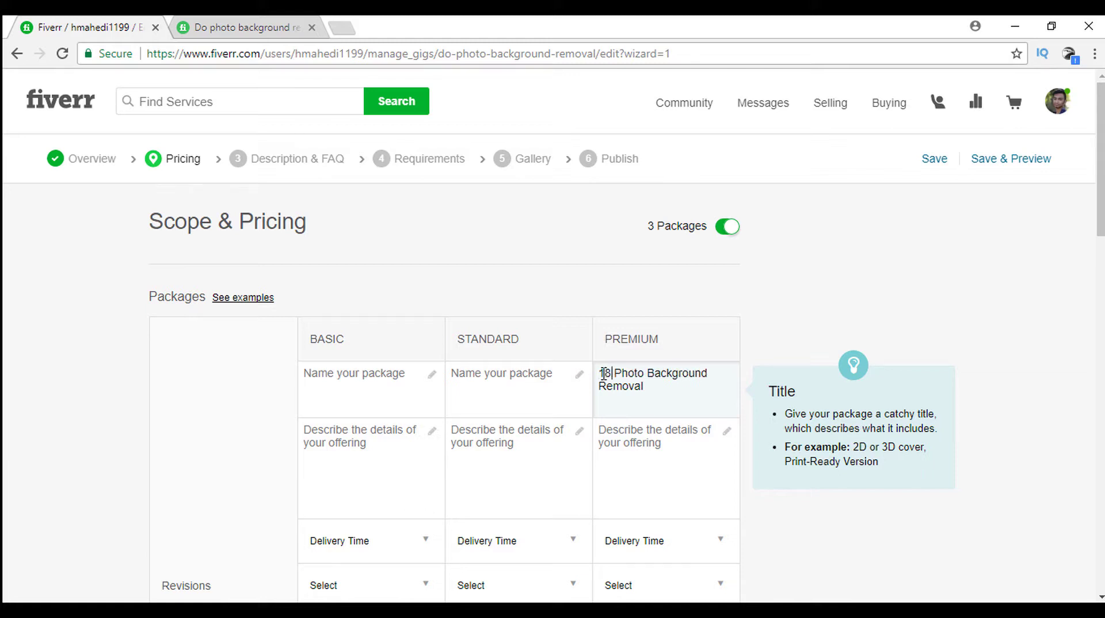
key("BackSpace")
key("BackSpace")
type("0")
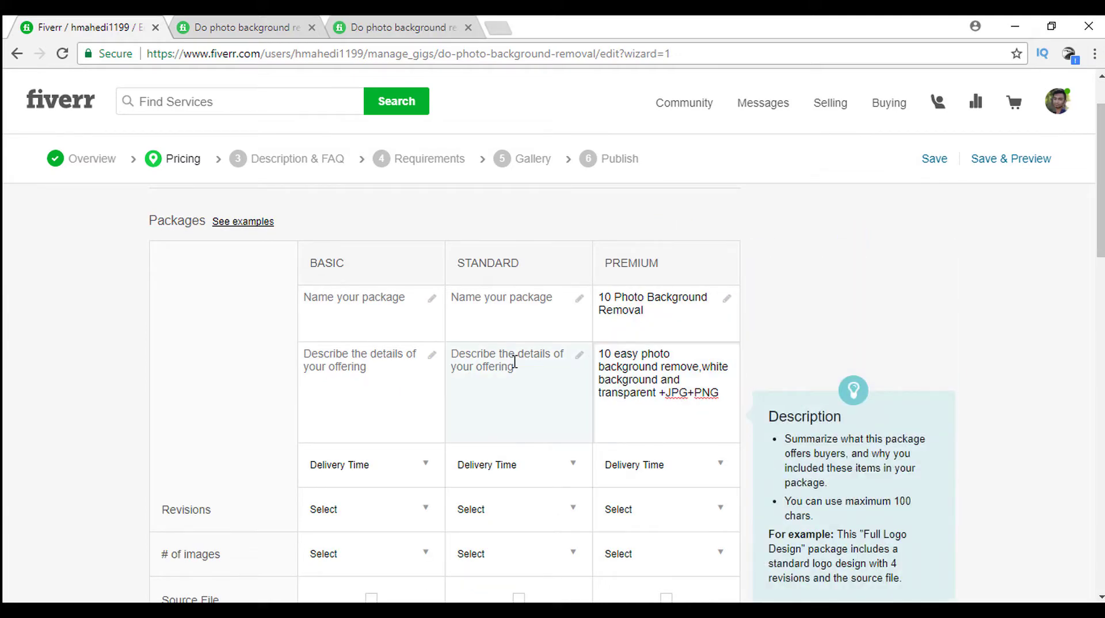
Step: Select and remove the Premium package title text so it can be moved
left_click(619, 333)
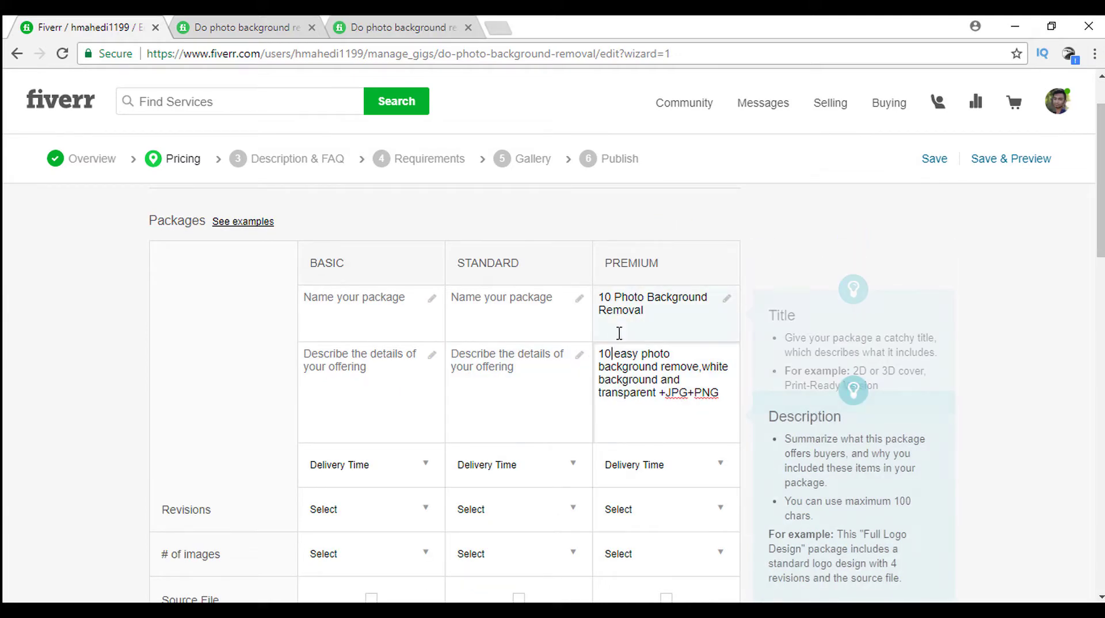
double_click(659, 312)
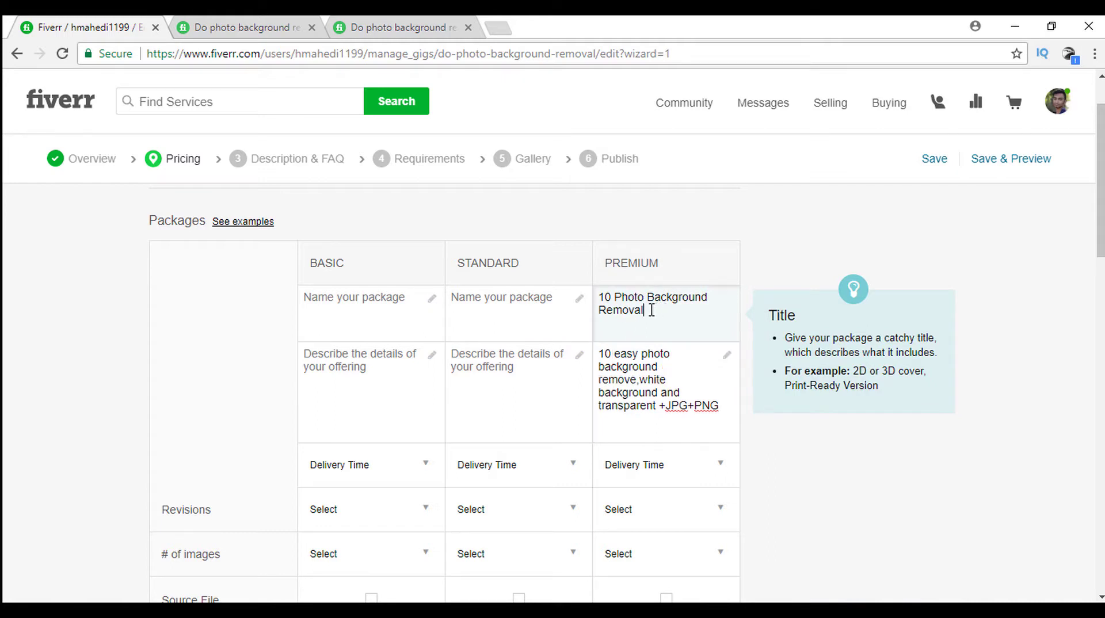
left_click_drag(584, 306, 595, 298)
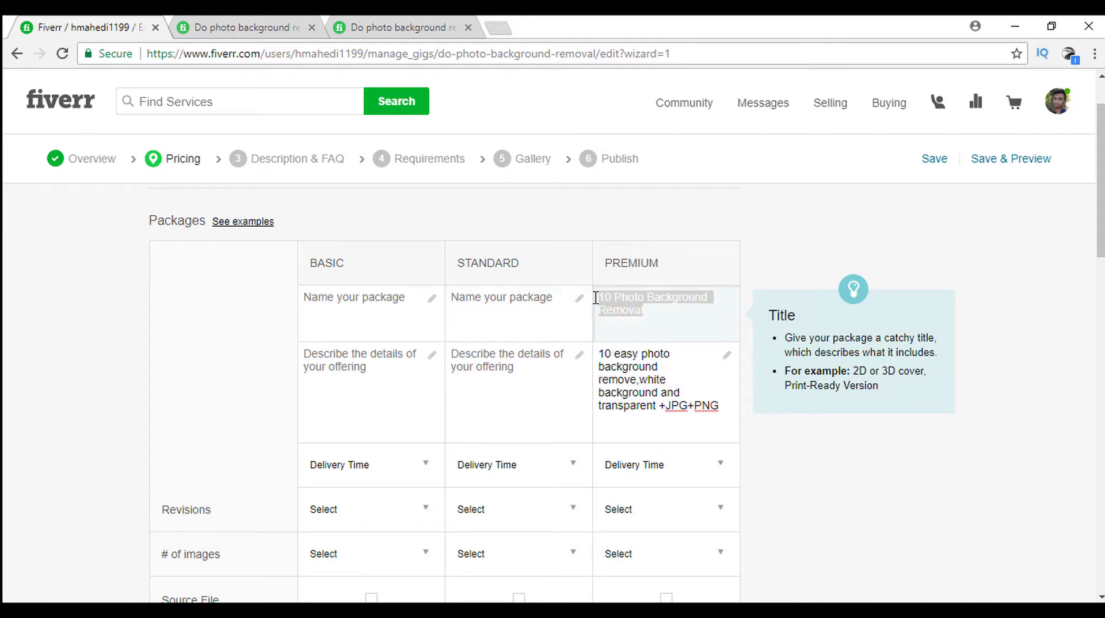
key("BackSpace")
Step: Paste the Basic package title and move the Premium description into the Basic package
left_click(412, 303)
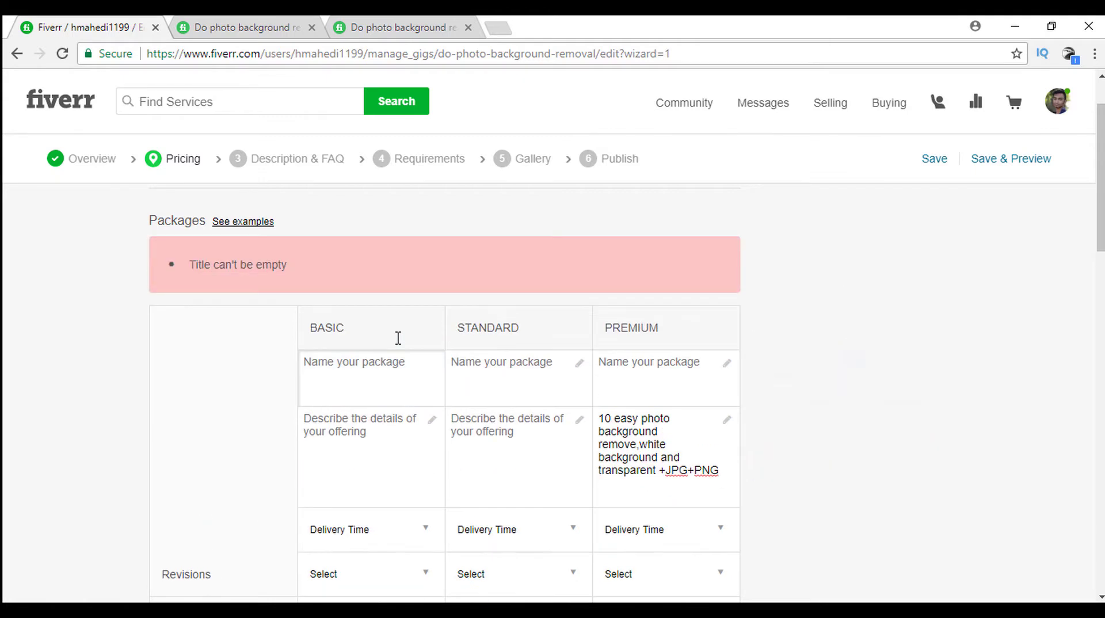
key("ctrl+v")
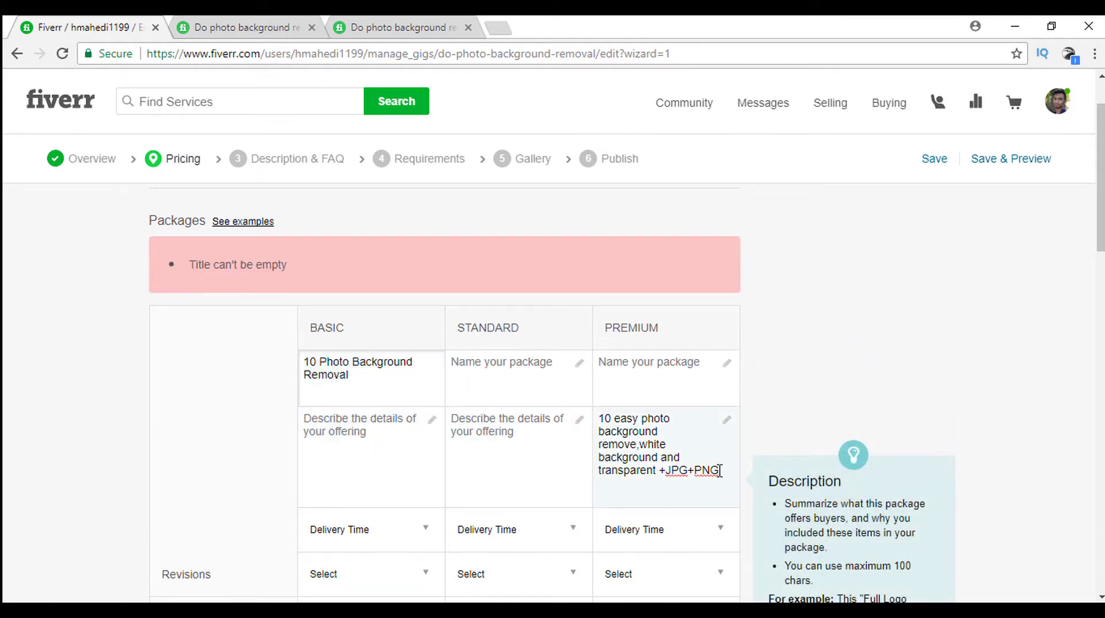
left_click(600, 418)
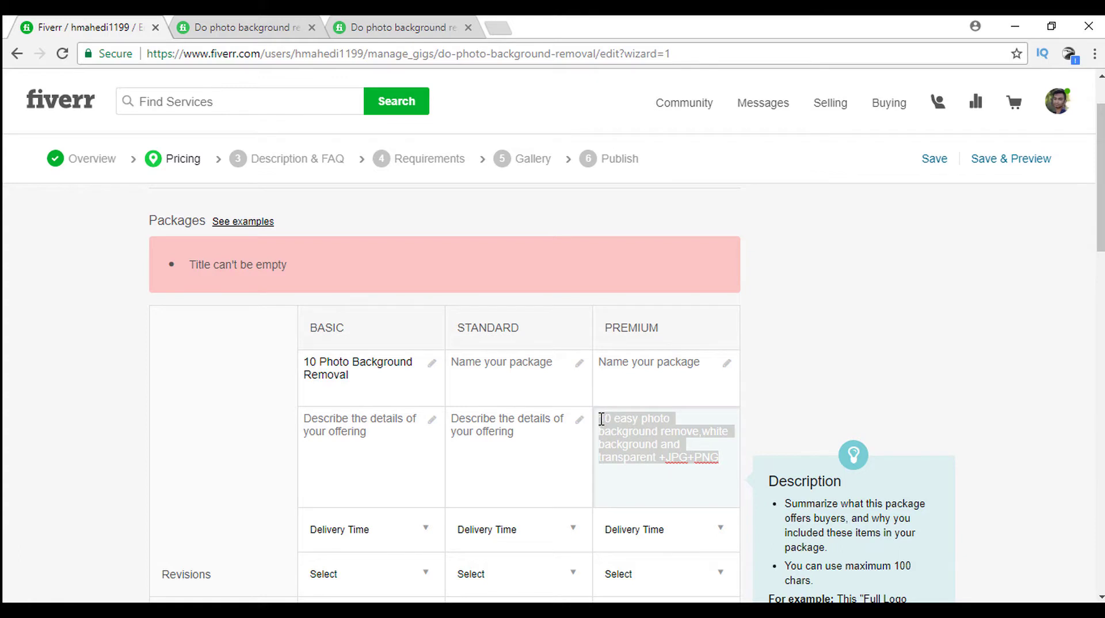
right_click(600, 418)
left_click(636, 184)
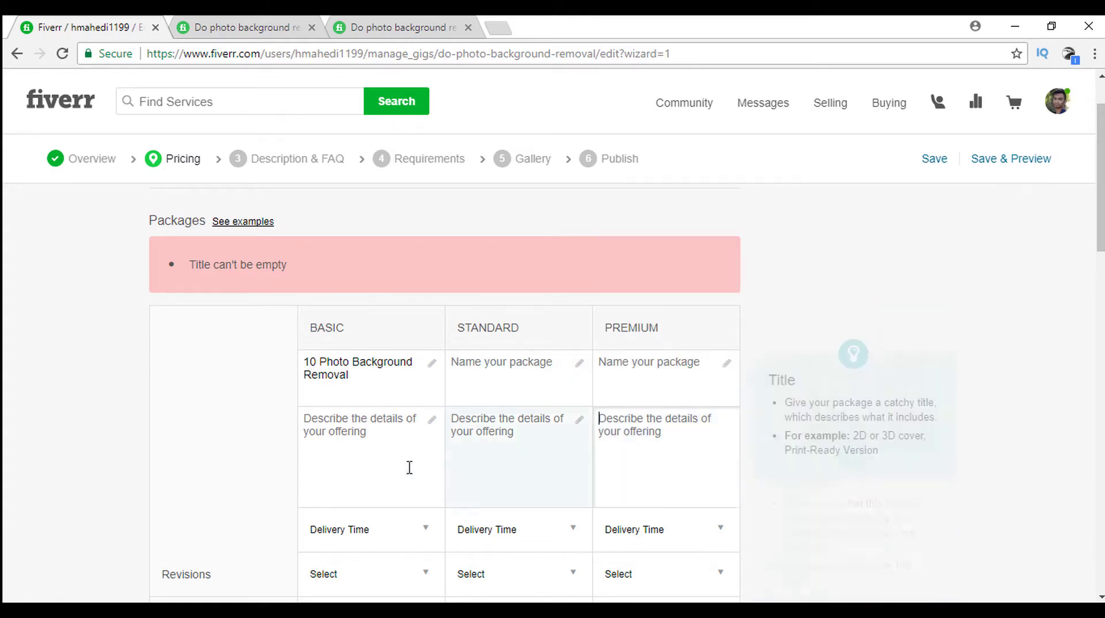
left_click(397, 454)
key("ctrl+v")
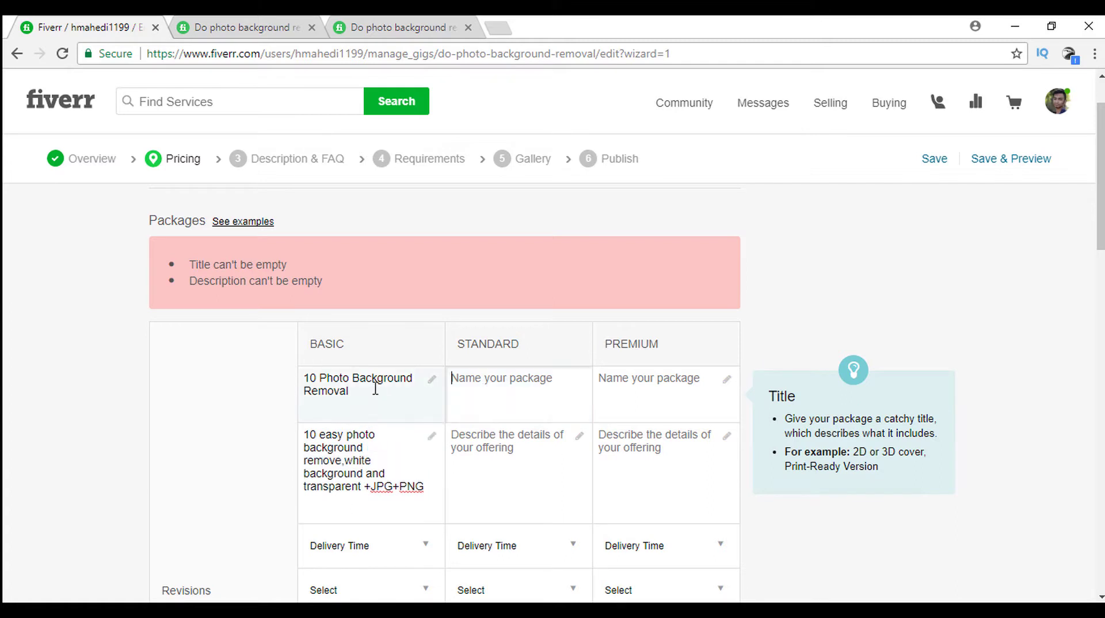
Step: Copy the Basic title into Standard and Premium, editing them to 30 and 100 Photo Background Removal
left_click_drag(373, 387, 305, 382)
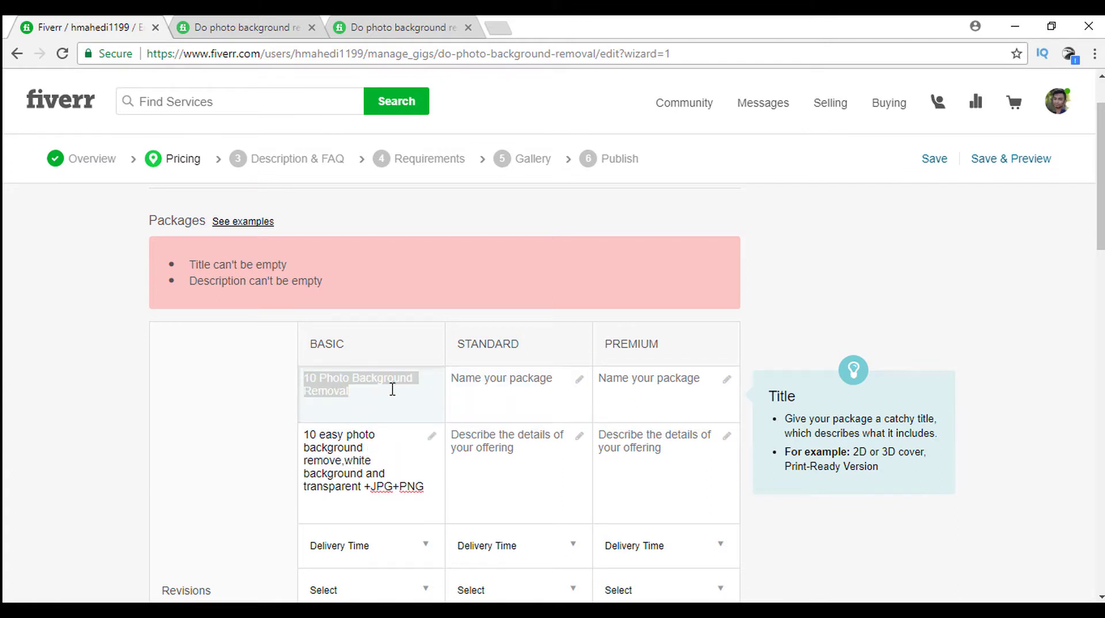
left_click(470, 388)
key("ctrl+v")
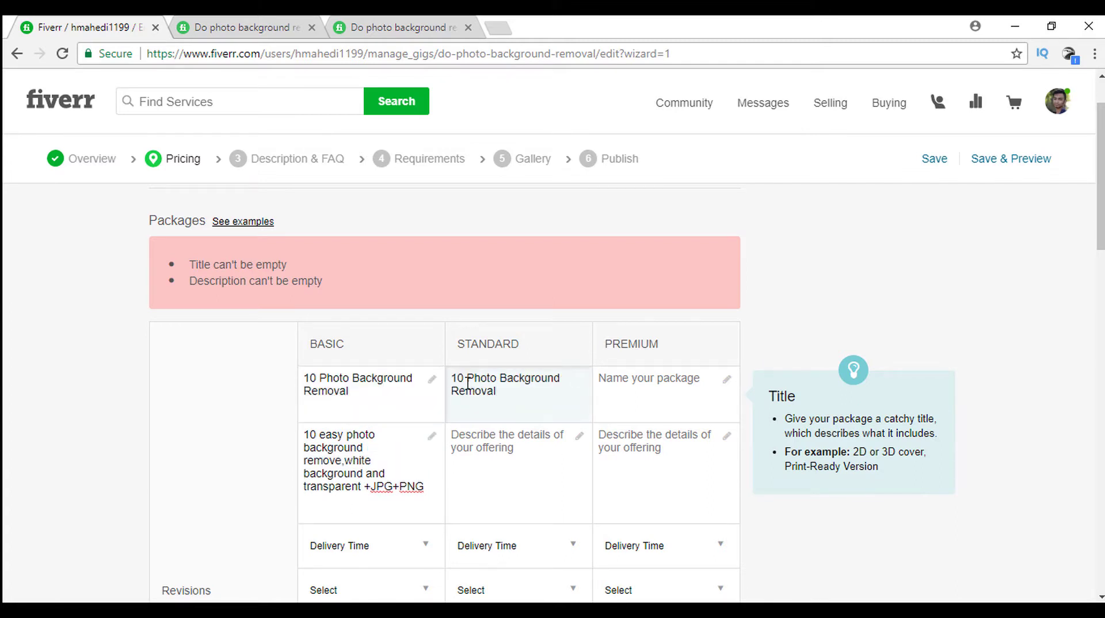
key("Delete")
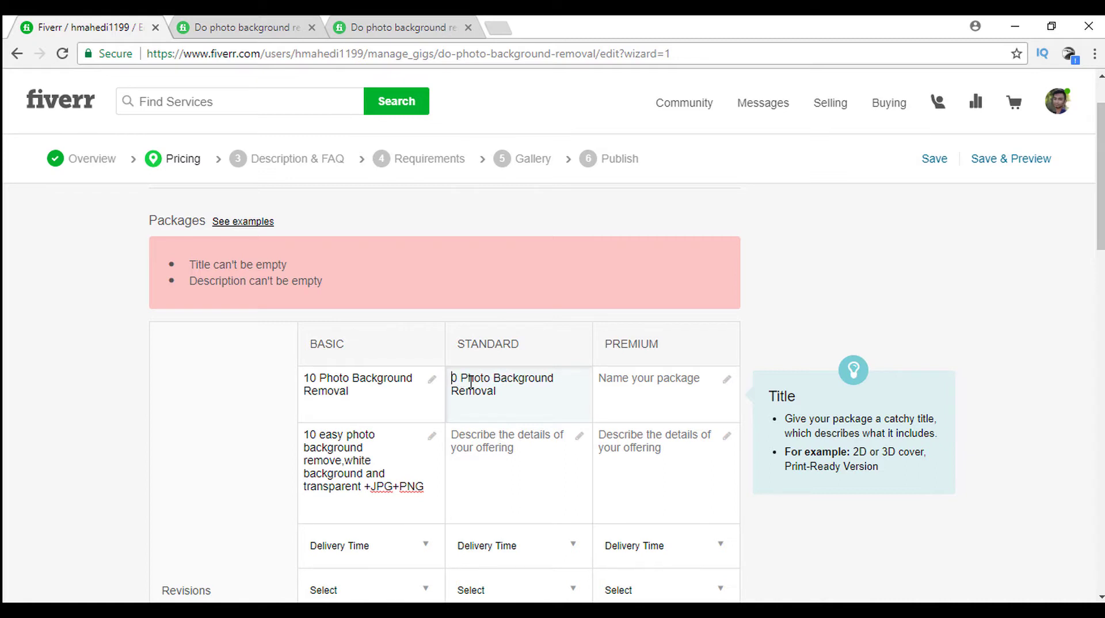
type("30")
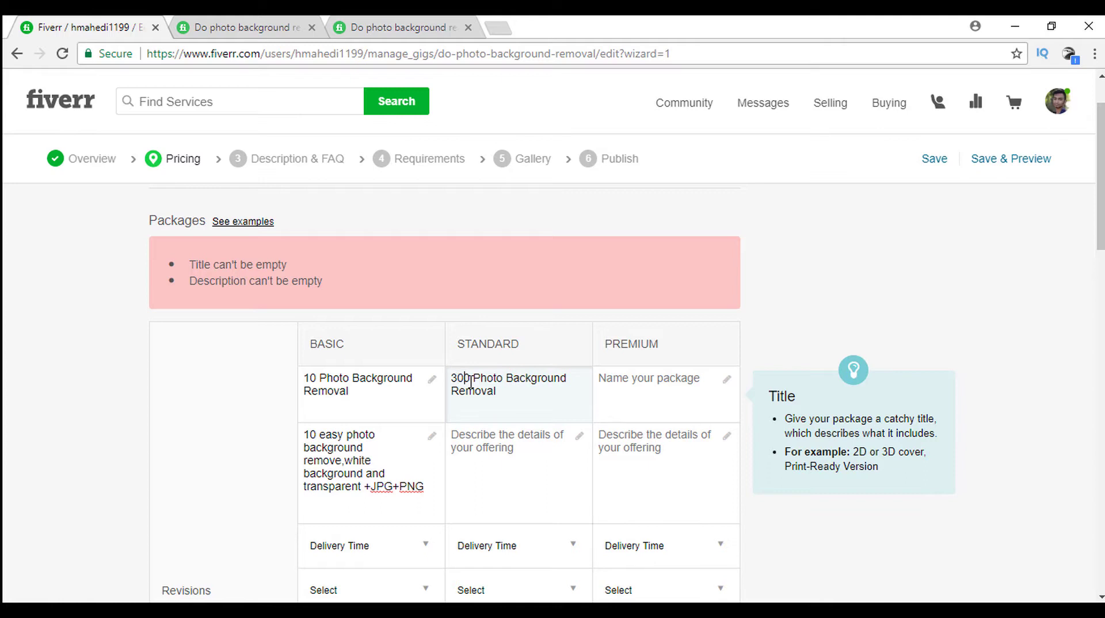
key("BackSpace")
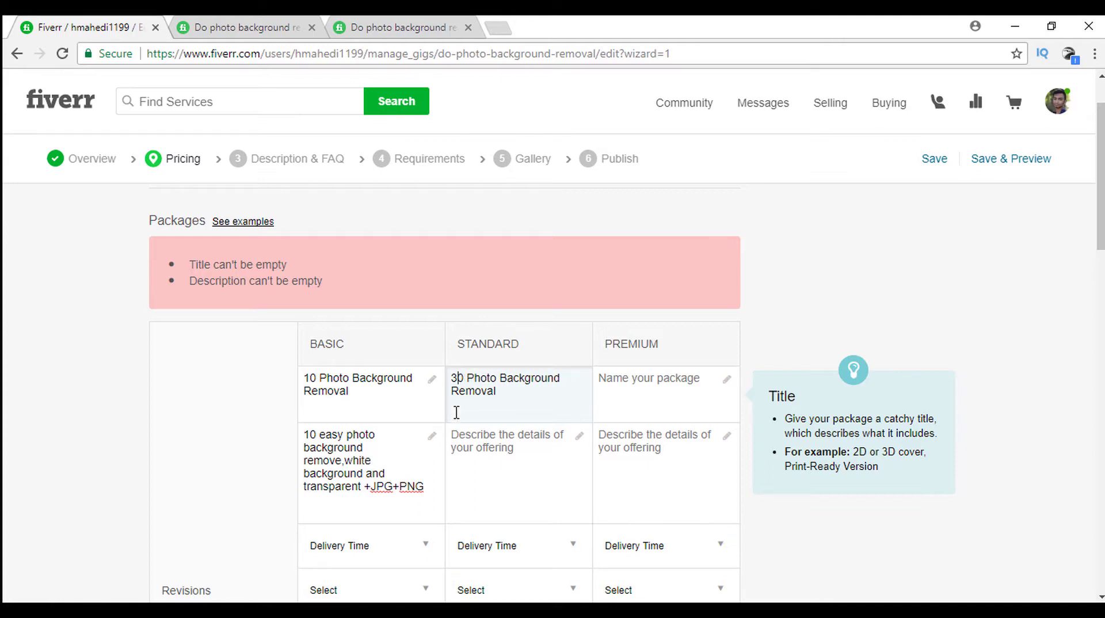
left_click(640, 382)
key("ctrl+v")
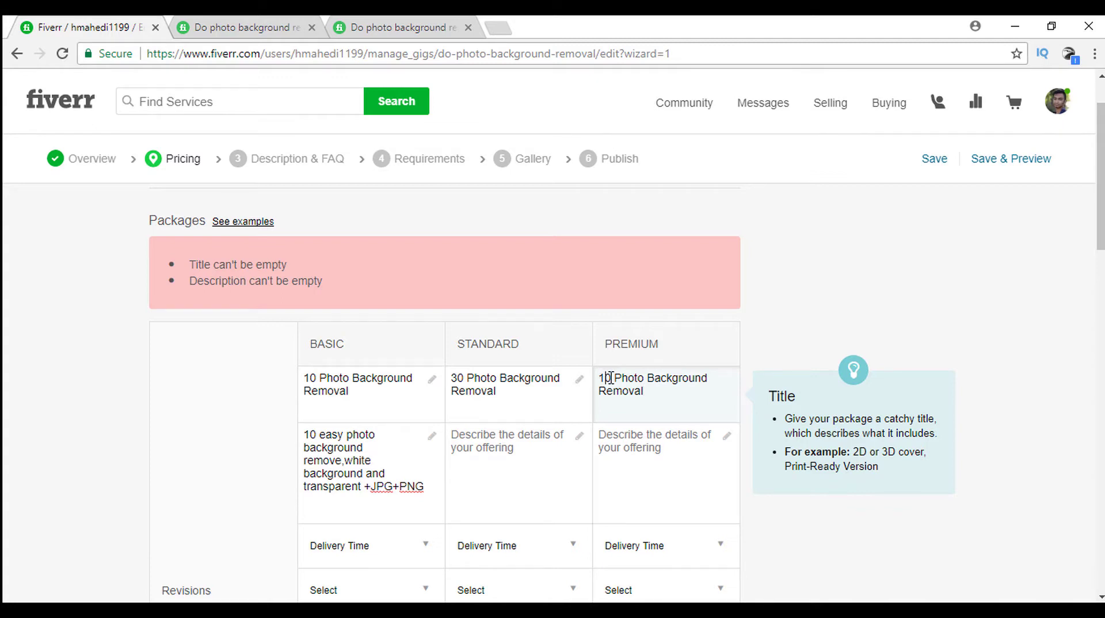
type("0")
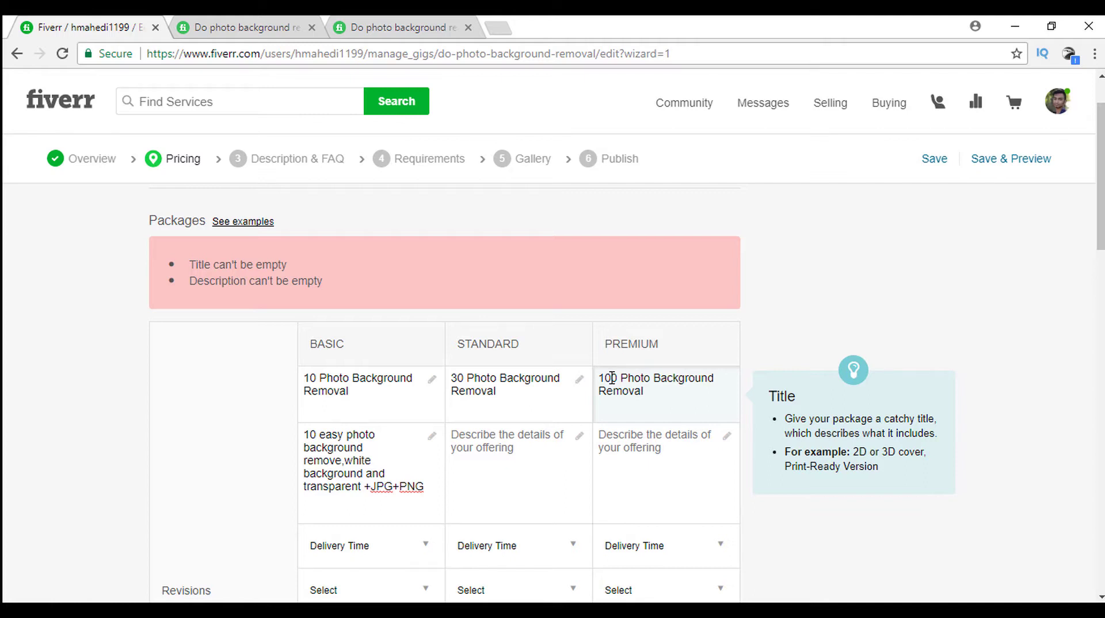
Step: Copy the full Basic package description text
left_click(741, 365)
scroll(740, 365, "down", 1)
scroll(994, 266, "down", 2)
left_click(423, 383)
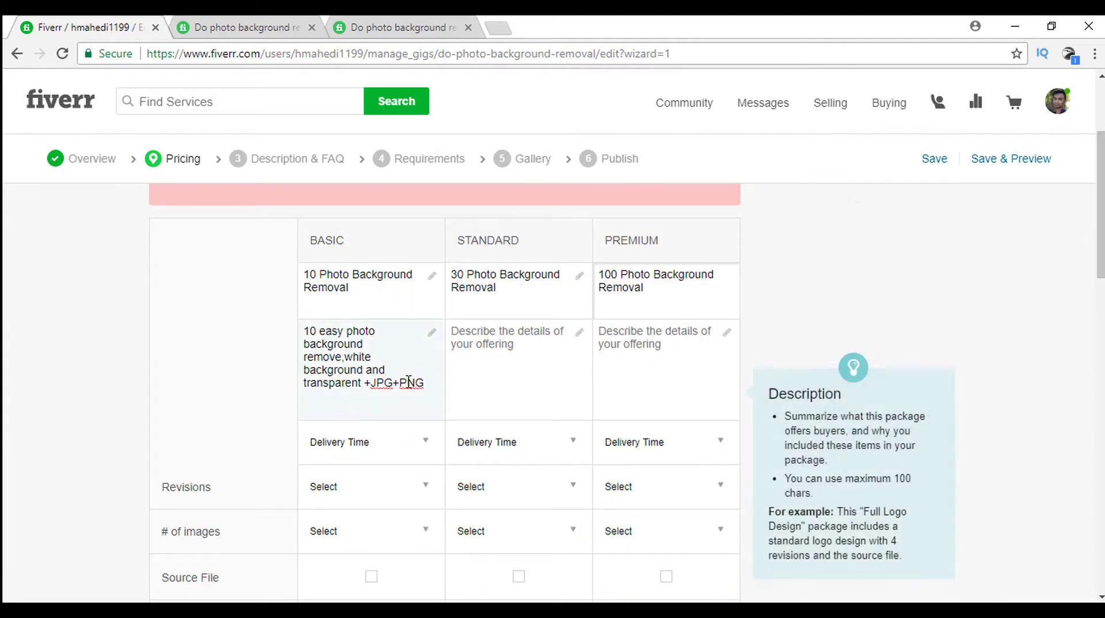
left_click_drag(424, 383, 329, 345)
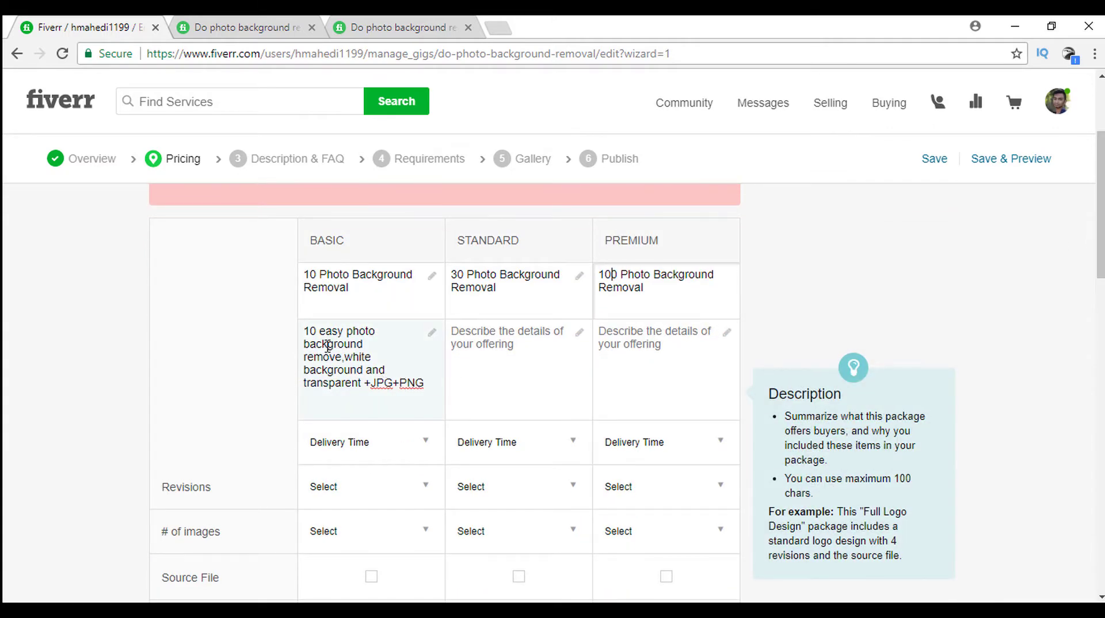
left_click_drag(429, 352, 300, 315)
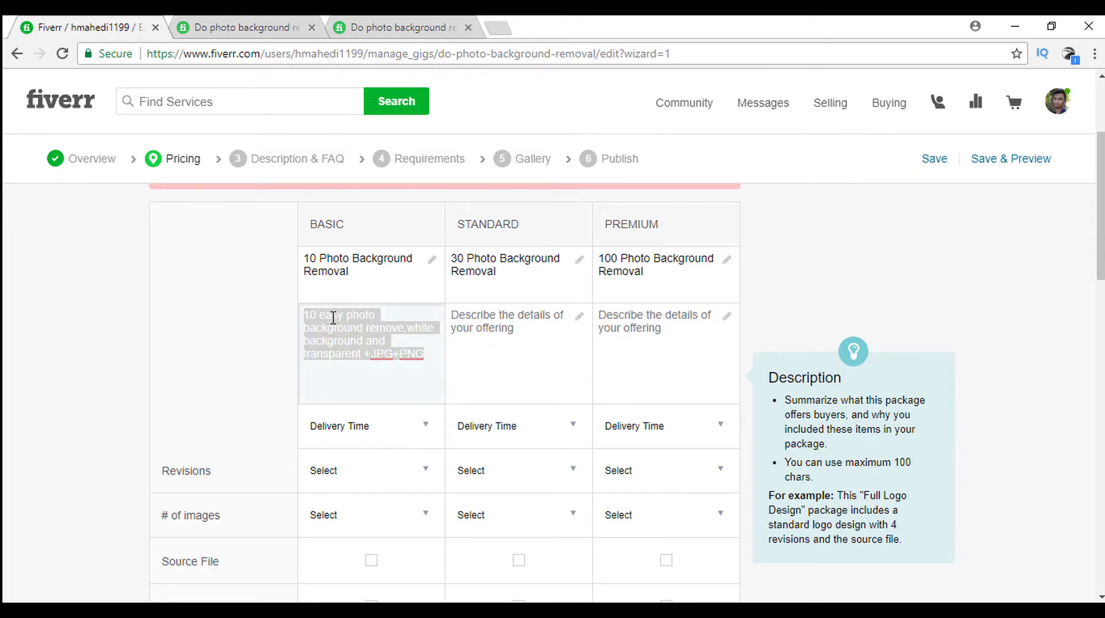
right_click(332, 317)
left_click(366, 349)
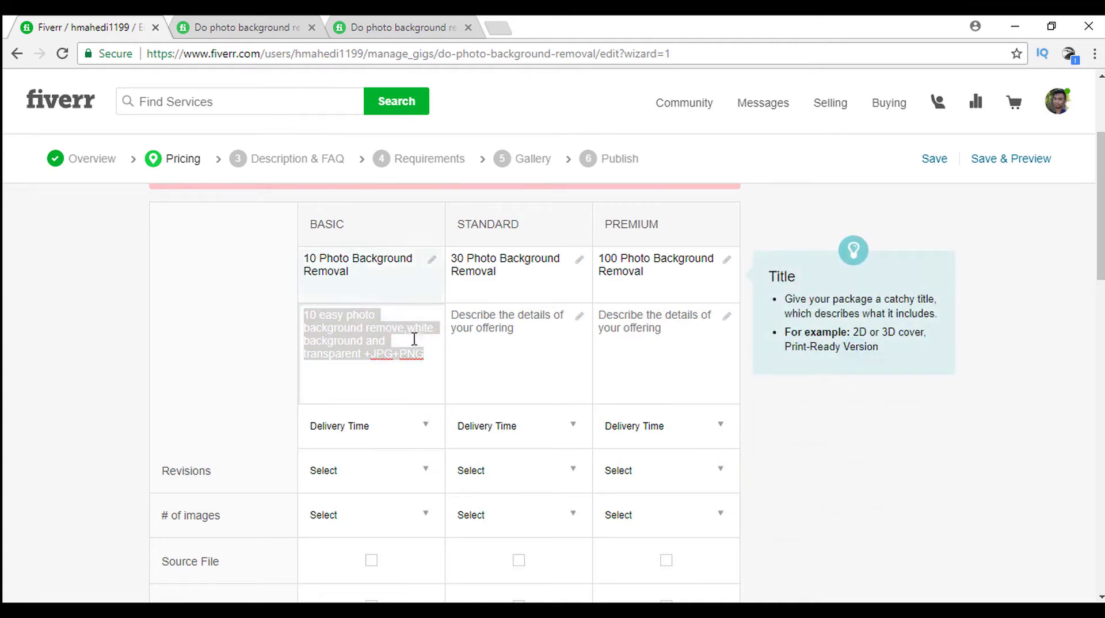
Step: Paste the description into Standard and end it with +JPG+PNG+TFF
left_click(491, 339)
key("ctrl+v")
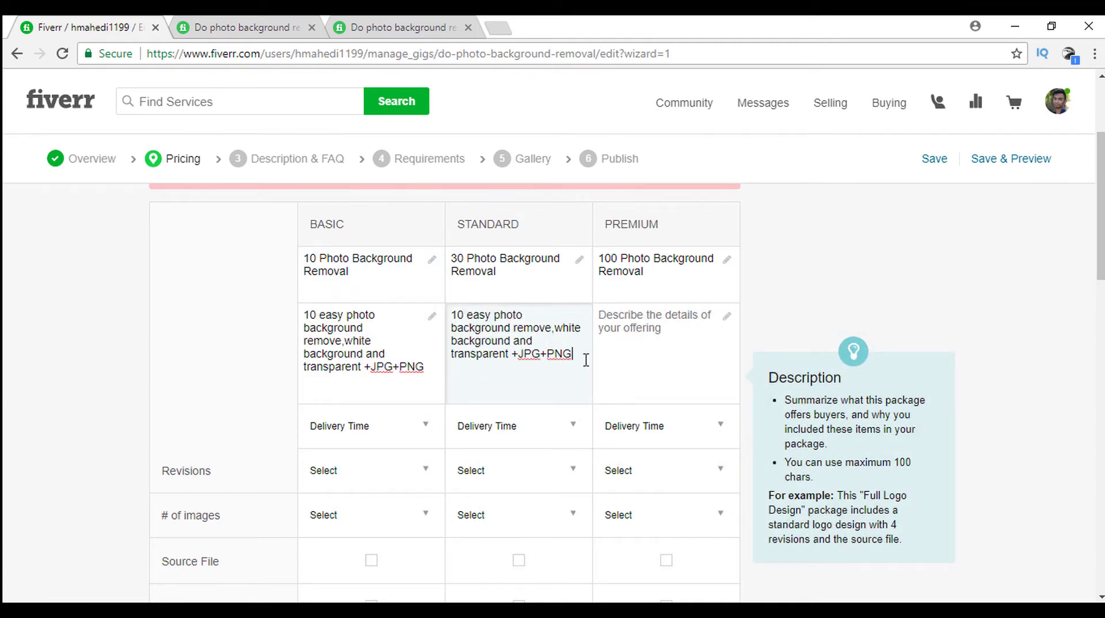
type("+t")
key("BackSpace")
type("TFF")
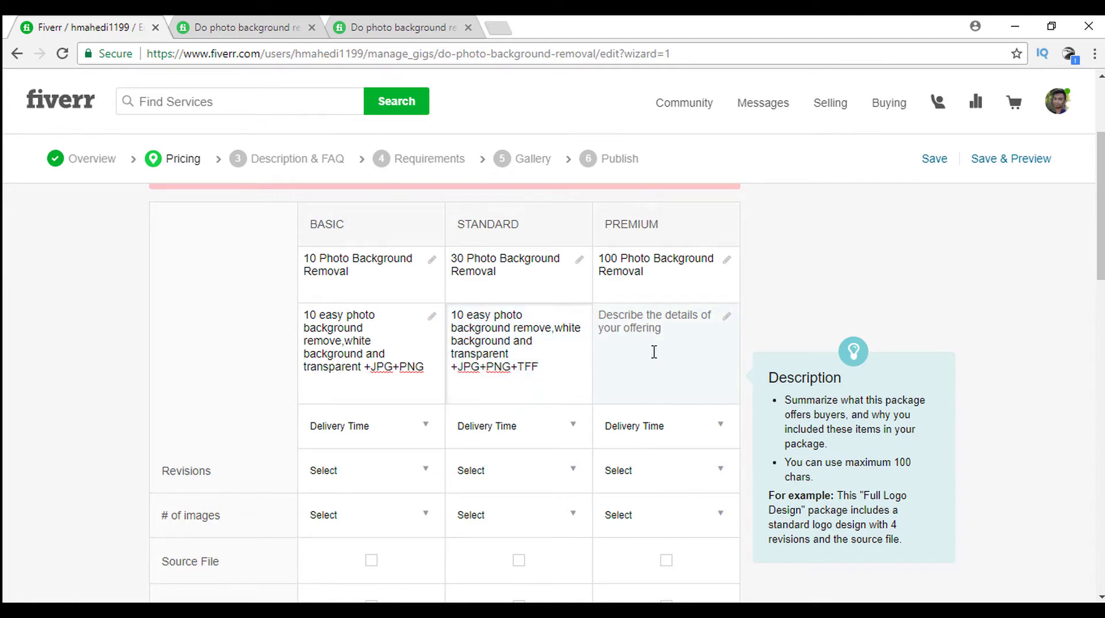
Step: Paste the description into Premium and end it with +Source file
left_click(648, 321)
key("ctrl+v")
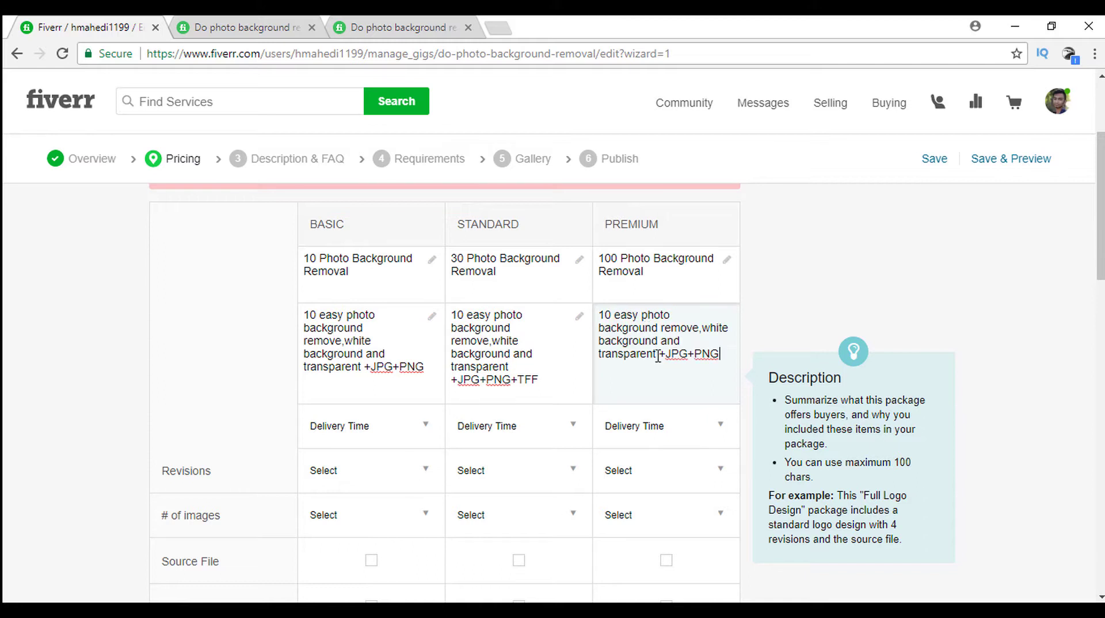
type("+")
left_click(1035, 254)
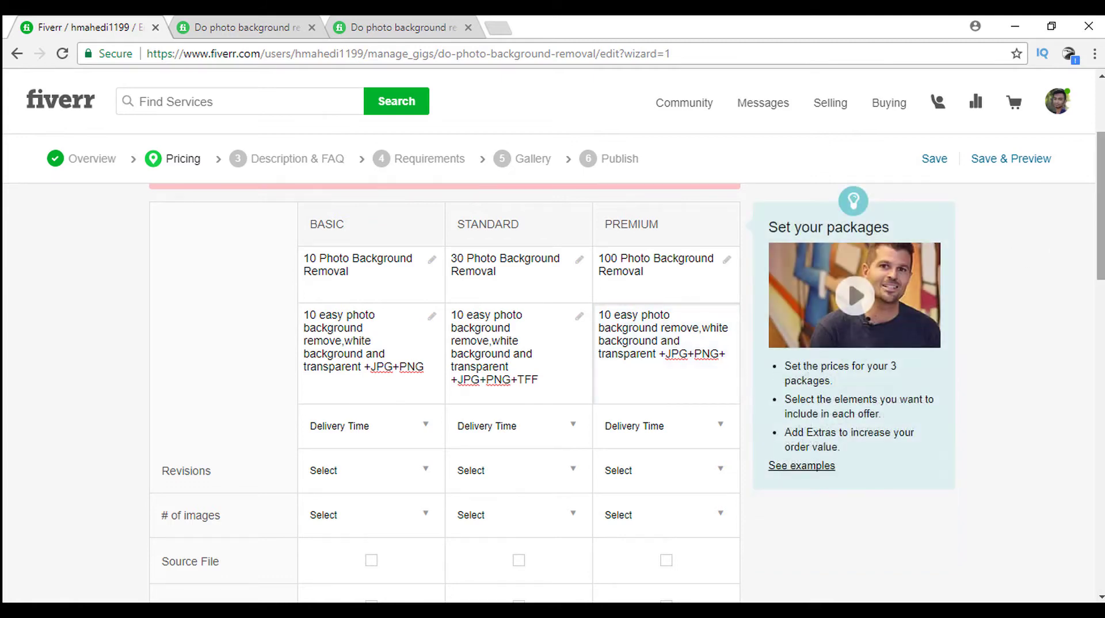
scroll(553, 374, "down", 2)
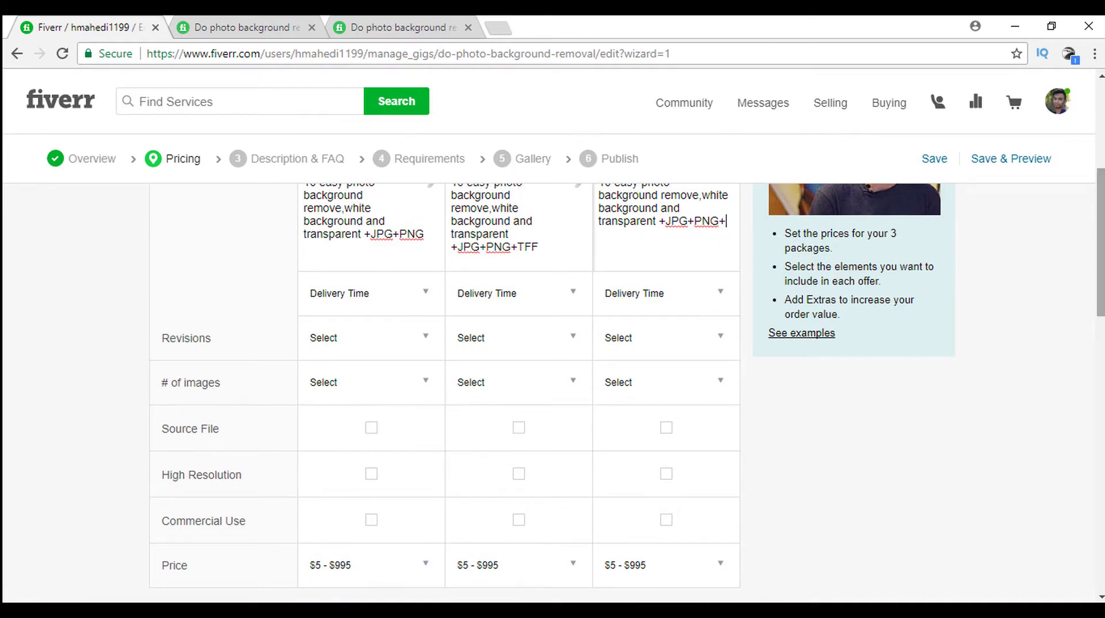
type("S")
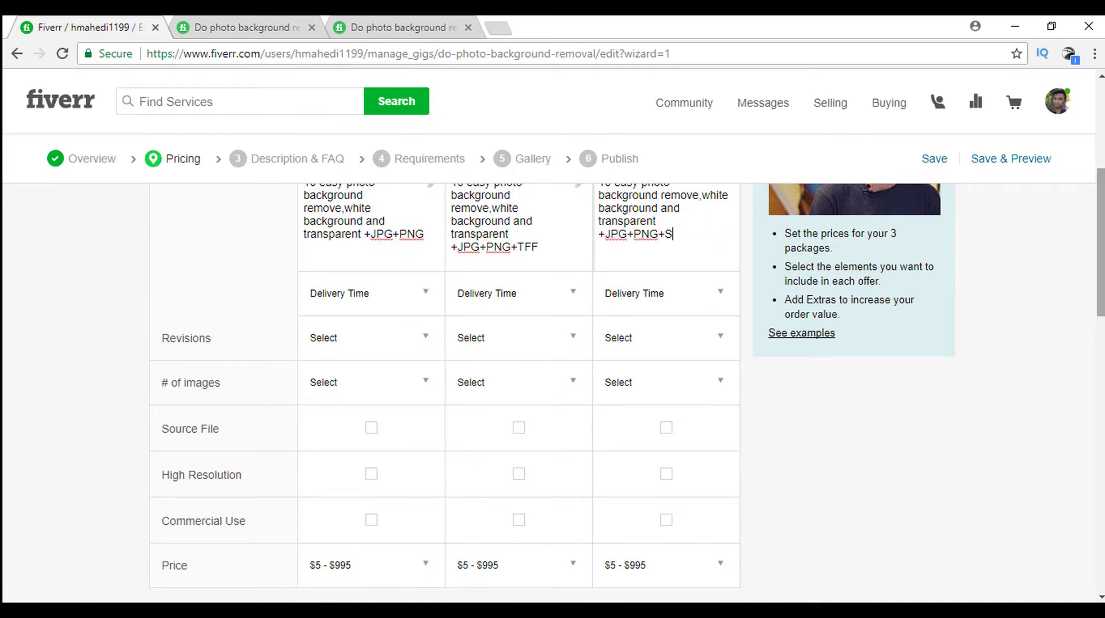
type("ource file")
scroll(1102, 193, "up", 3)
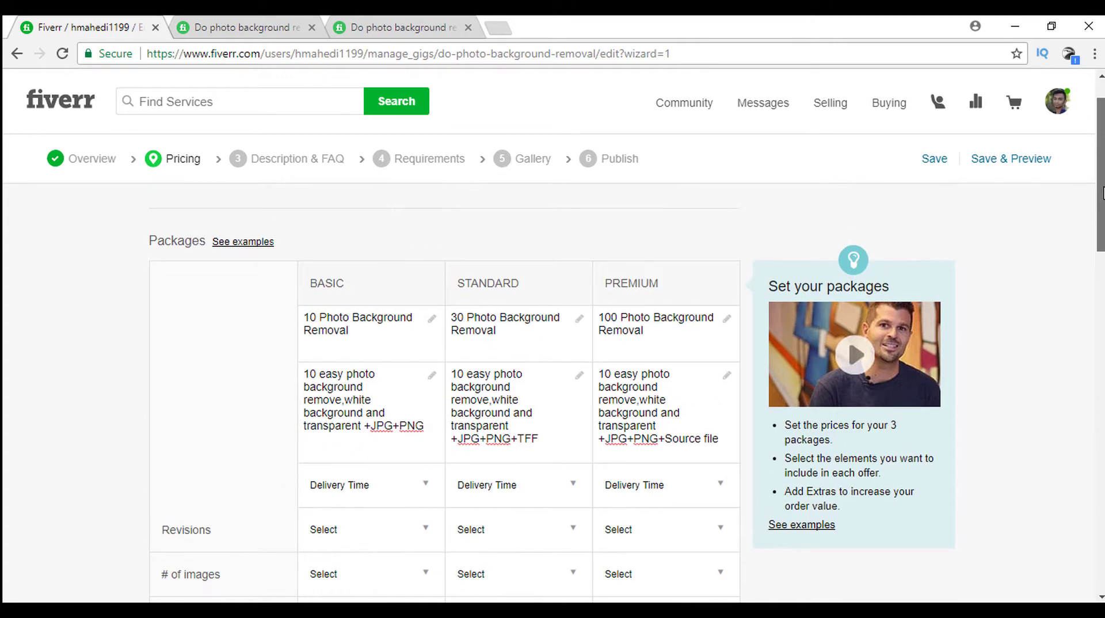
scroll(1102, 193, "down", 3)
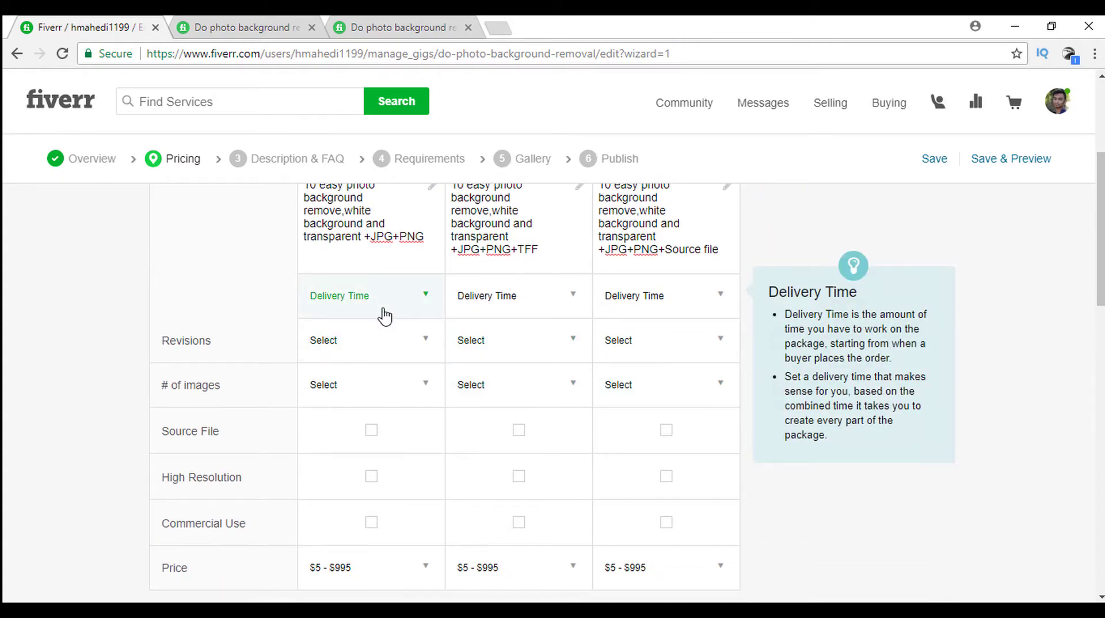
Step: Set Basic, Standard and Premium delivery time to 2 Days Delivery
left_click(418, 314)
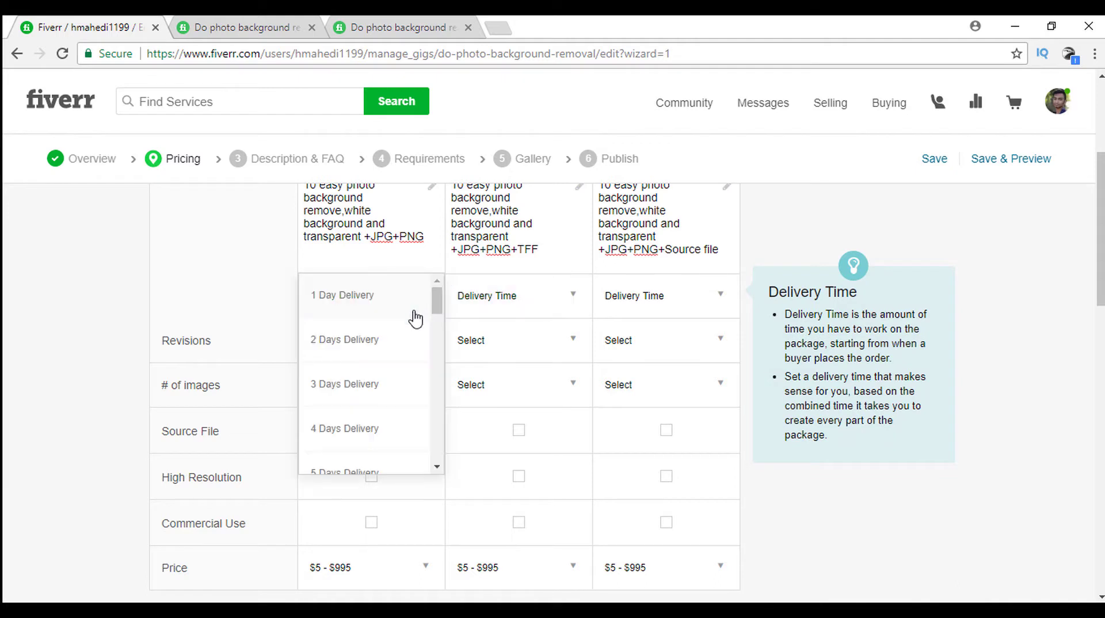
left_click(423, 332)
left_click(490, 312)
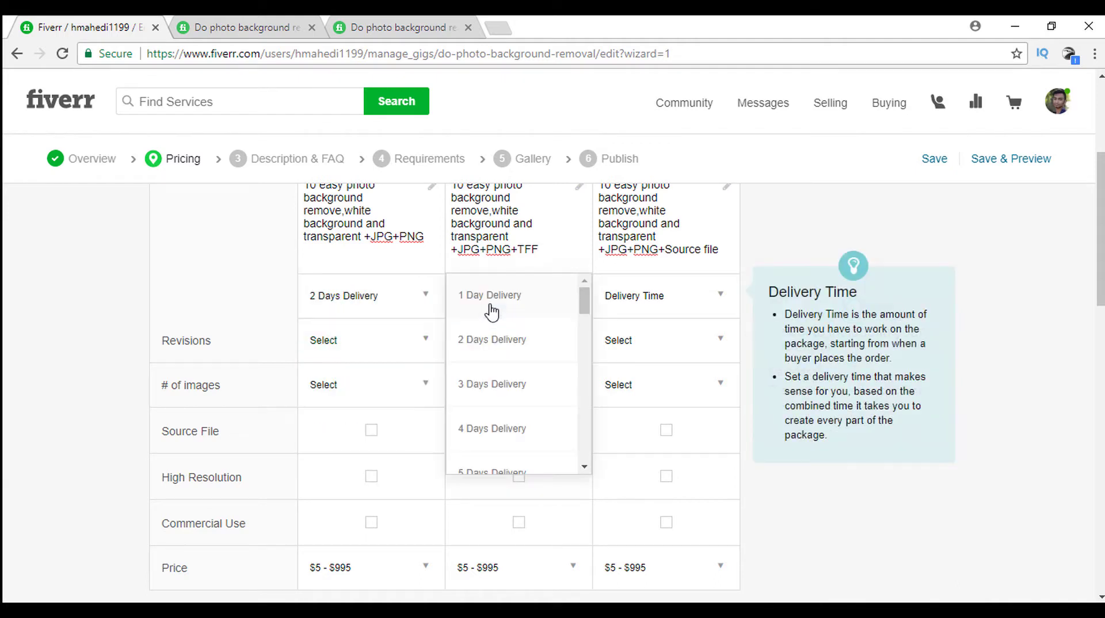
left_click(493, 346)
left_click(629, 315)
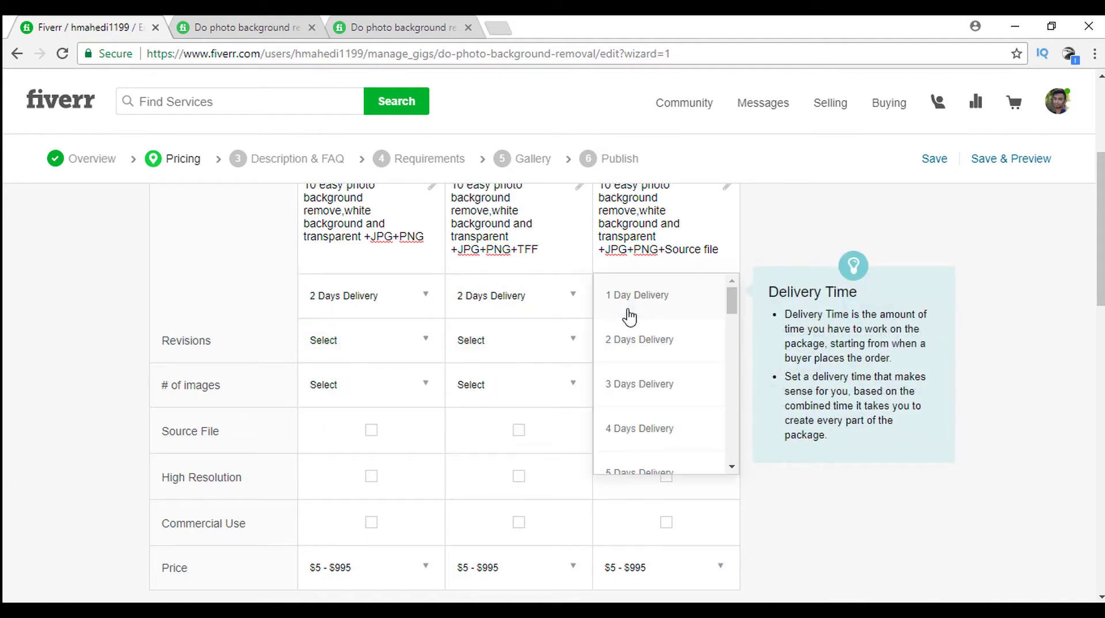
left_click(631, 344)
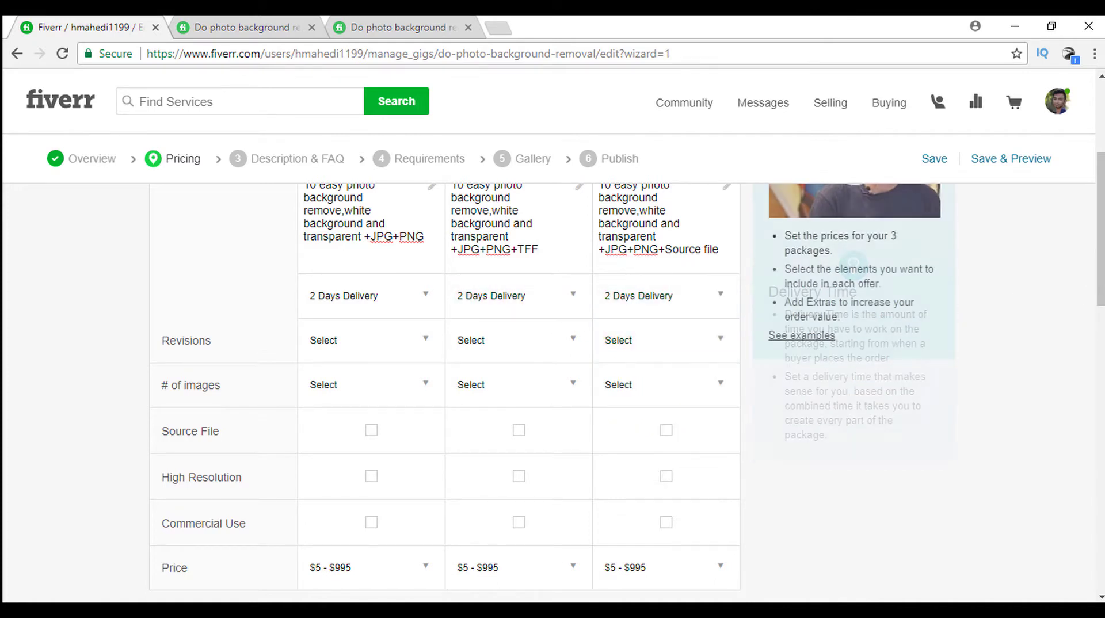
scroll(679, 311, "down", 1)
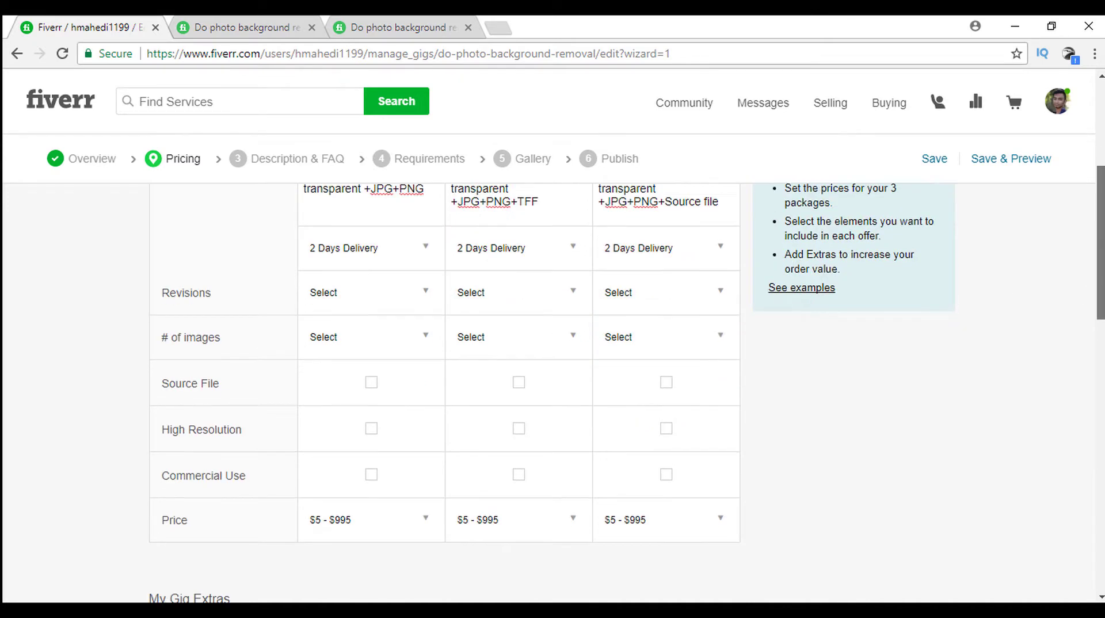
Step: Give all three packages Unlimited revisions and confirm Premium at 2 Days Delivery
left_click(347, 286)
left_click_drag(435, 305, 433, 422)
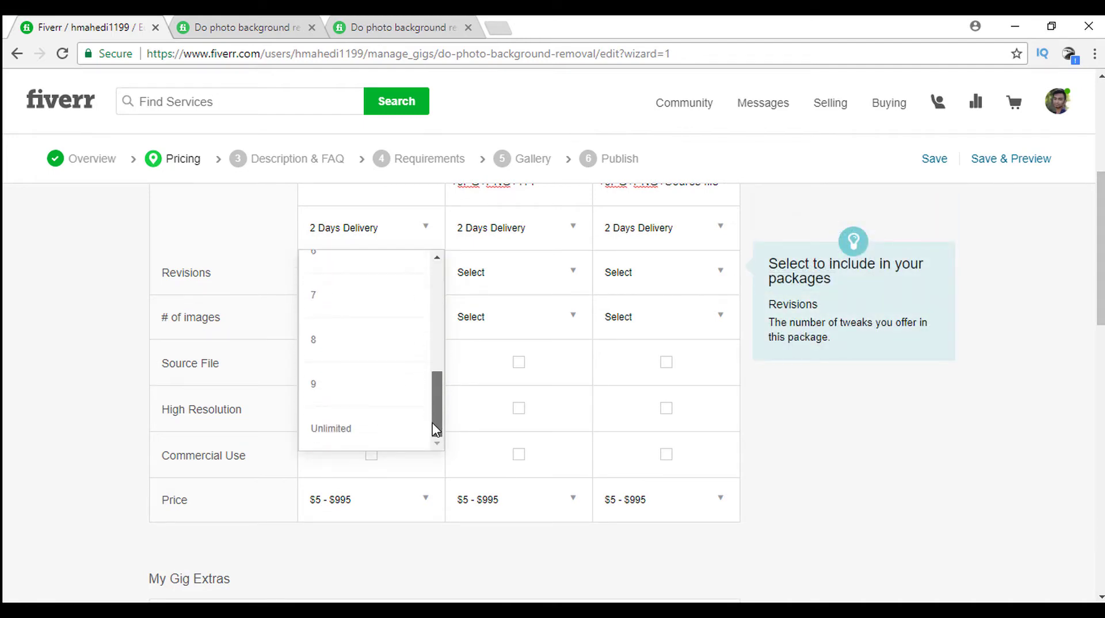
left_click(349, 432)
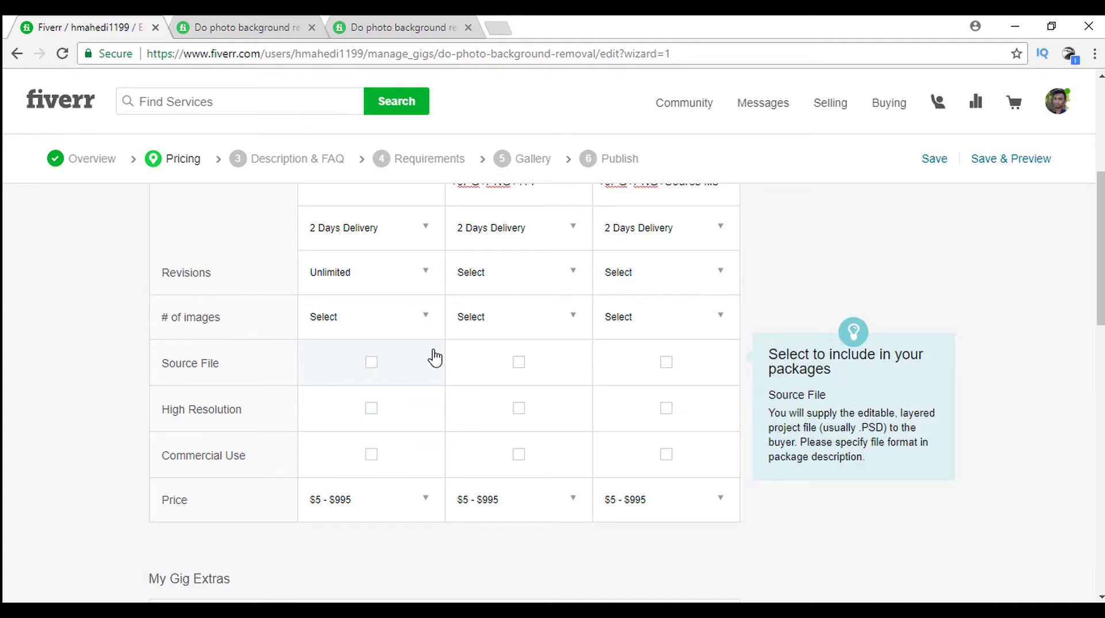
left_click(484, 276)
left_click_drag(584, 305, 576, 424)
left_click(511, 428)
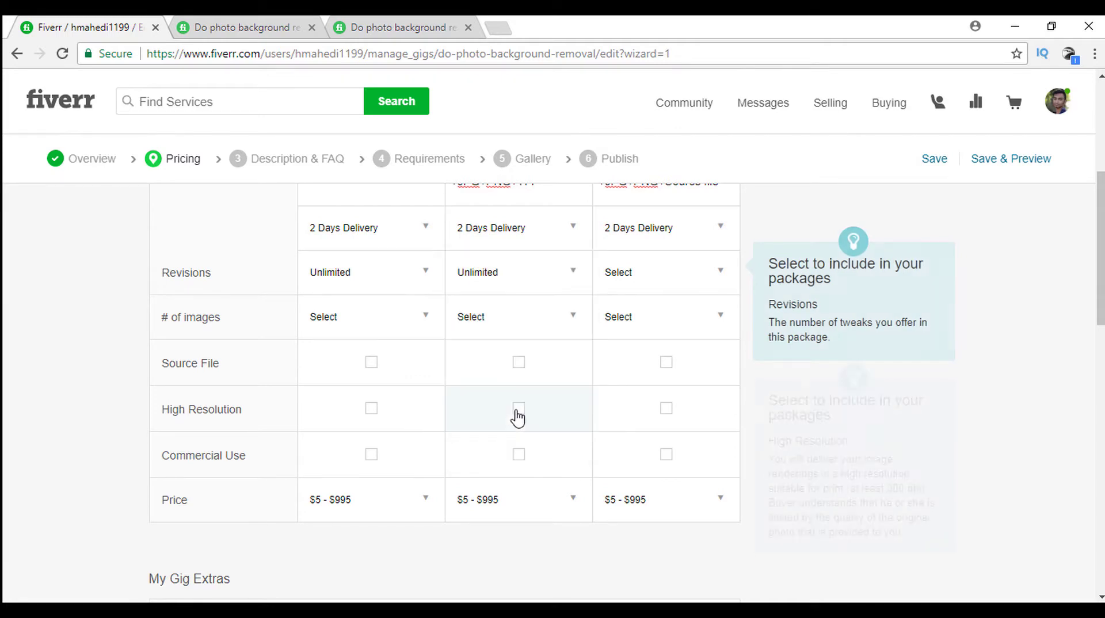
left_click(678, 242)
left_click_drag(730, 239, 732, 306)
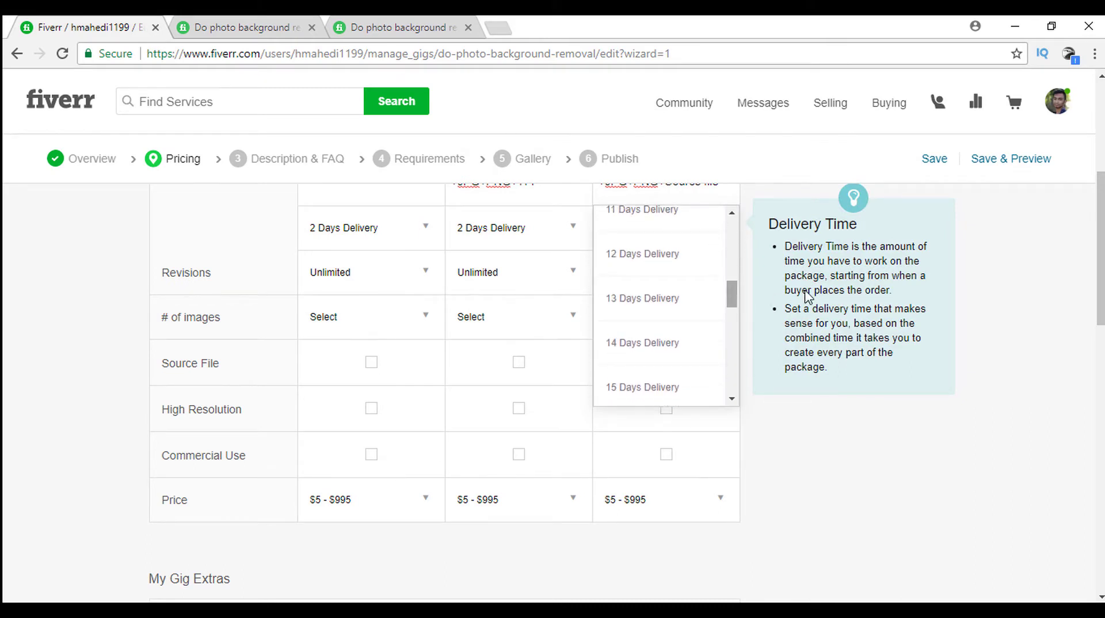
left_click(992, 290)
left_click(671, 278)
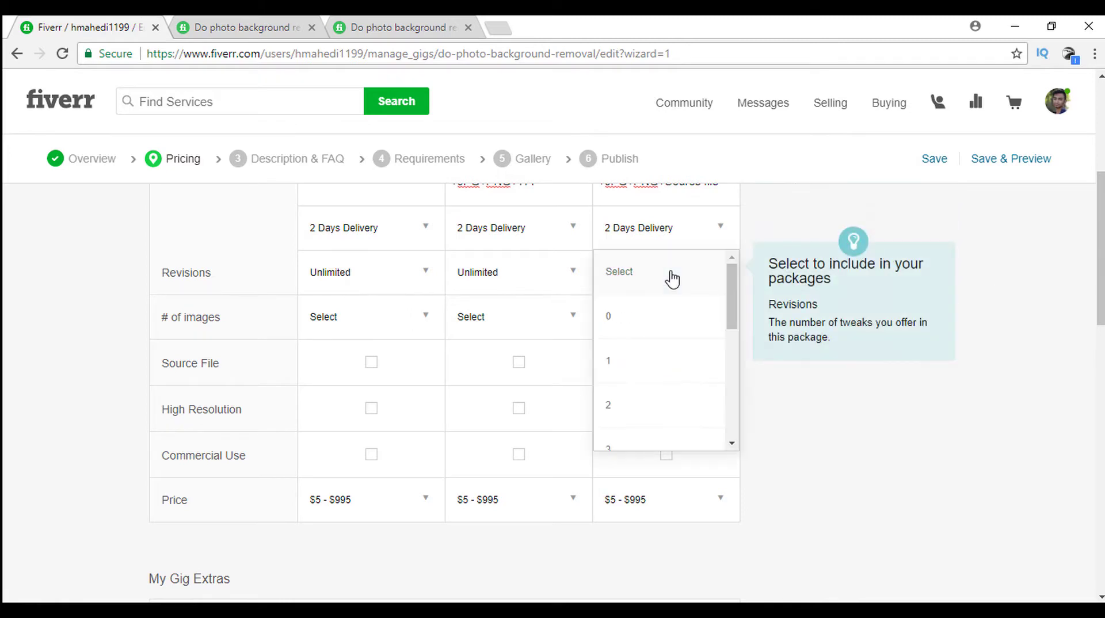
left_click_drag(732, 311, 721, 431)
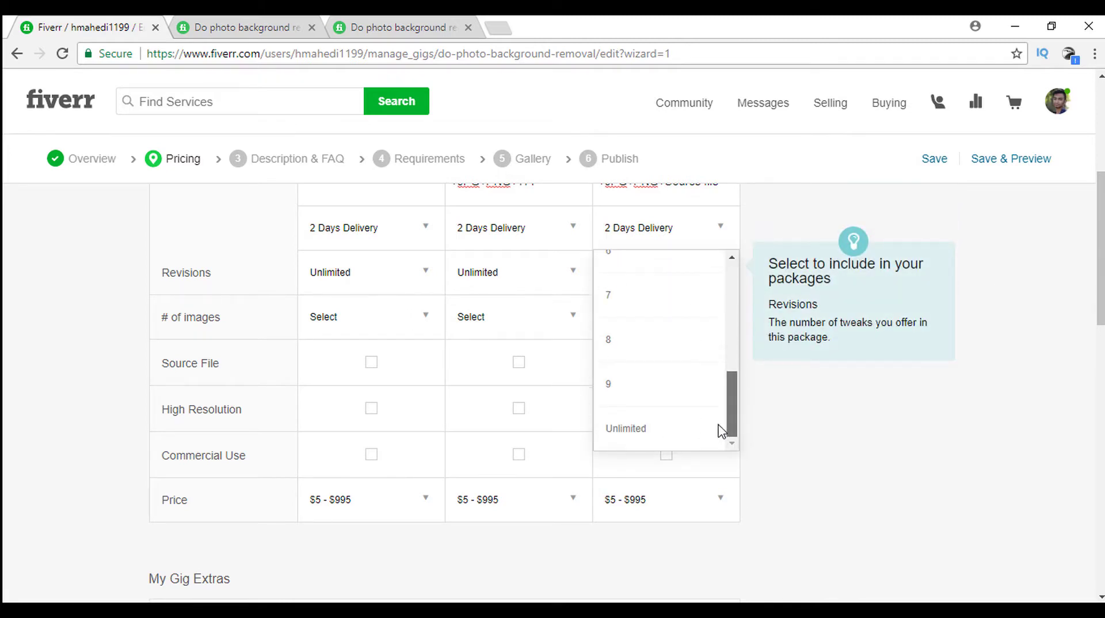
left_click(670, 427)
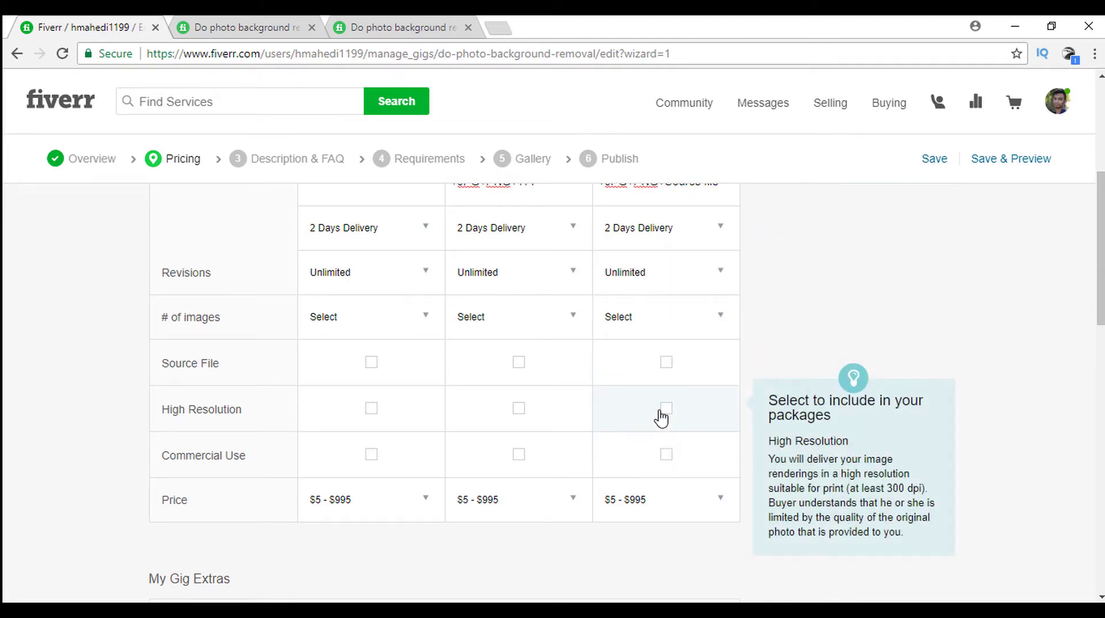
Step: Set the number of images to UNLIMITED for Basic, Standard and Premium
left_click(375, 326)
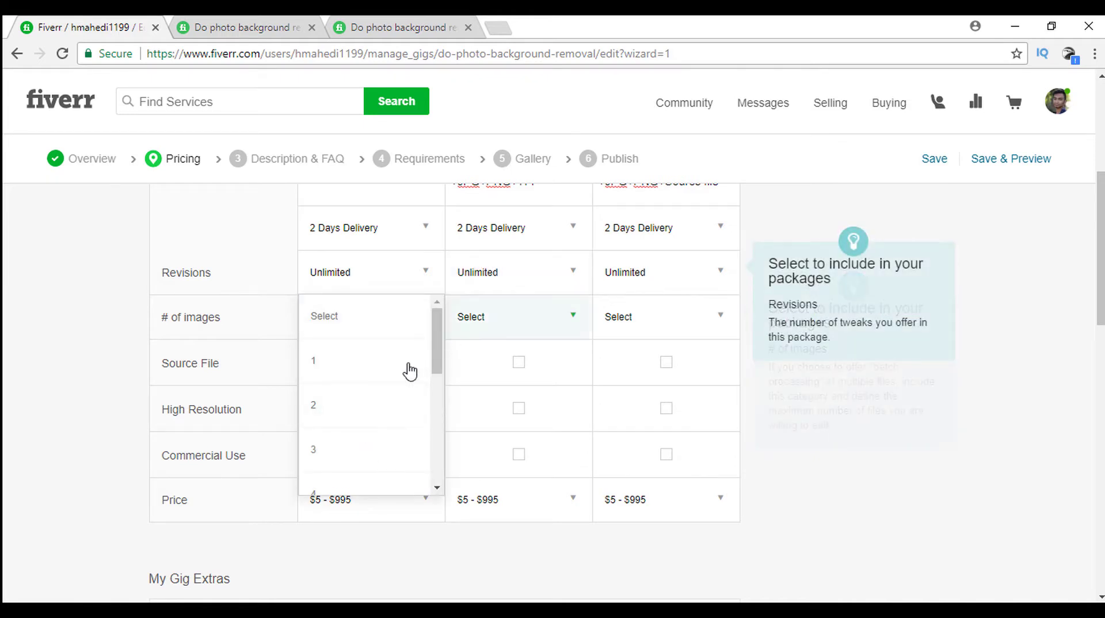
scroll(436, 362, "down", 2)
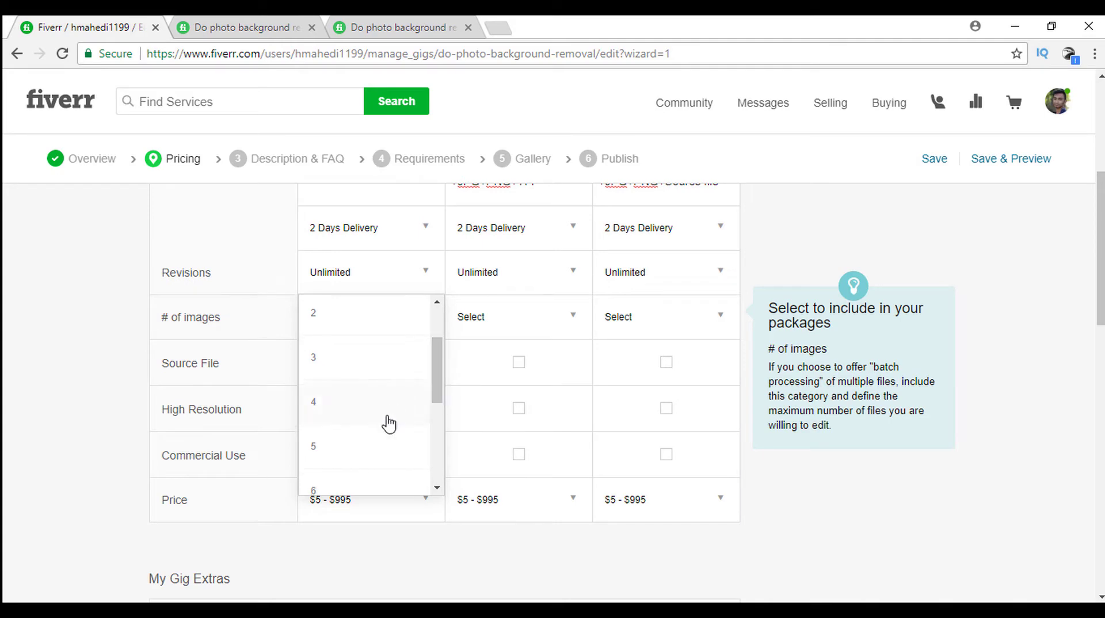
left_click_drag(439, 383, 436, 478)
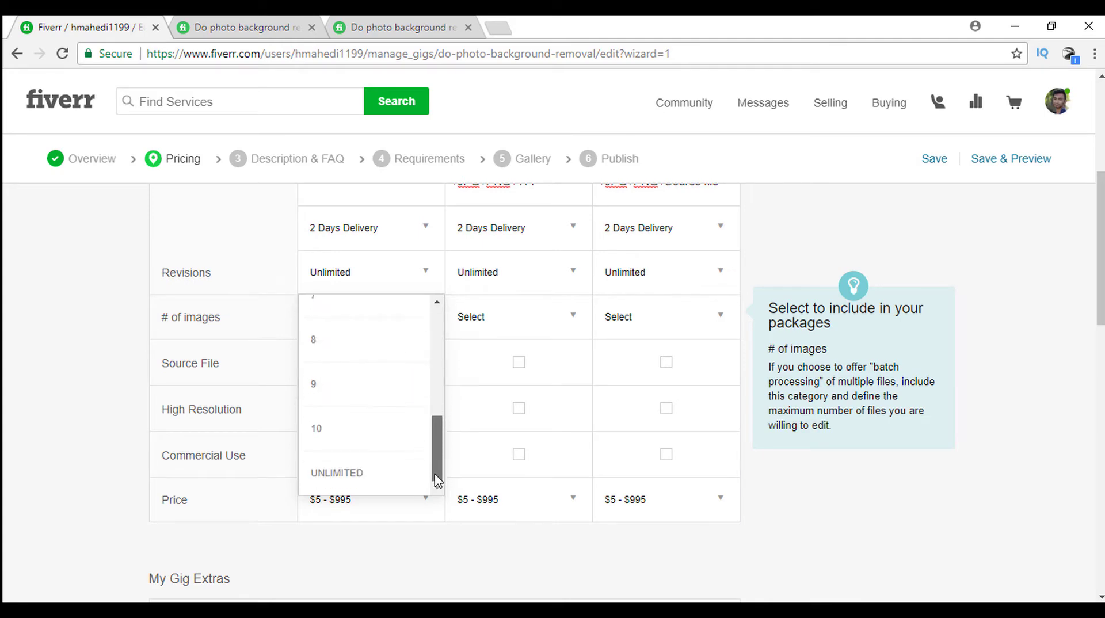
left_click(370, 464)
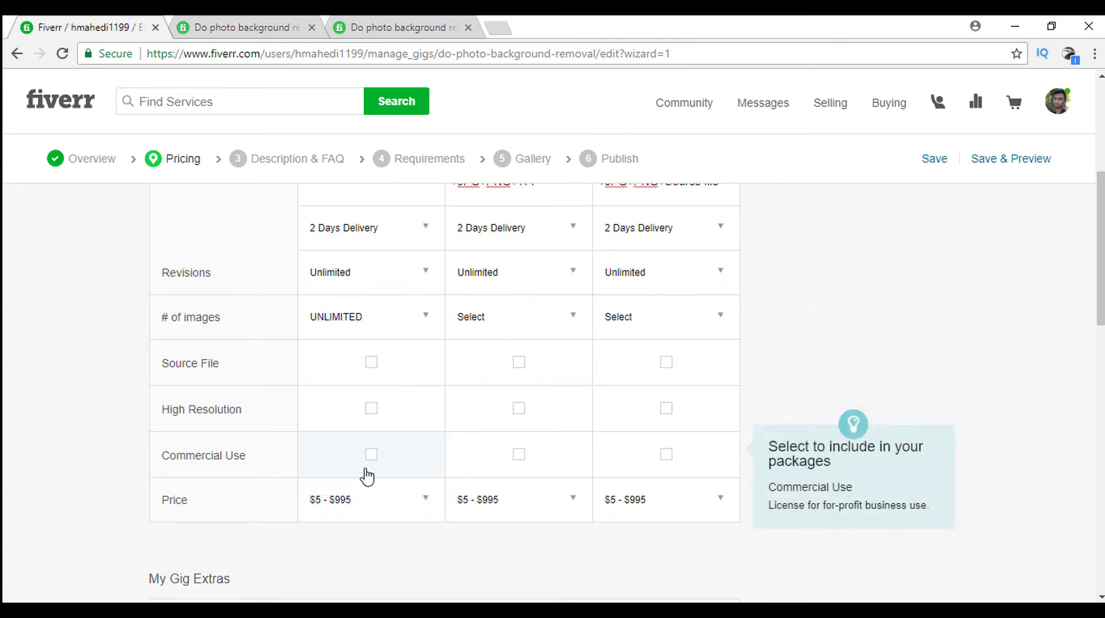
left_click(477, 318)
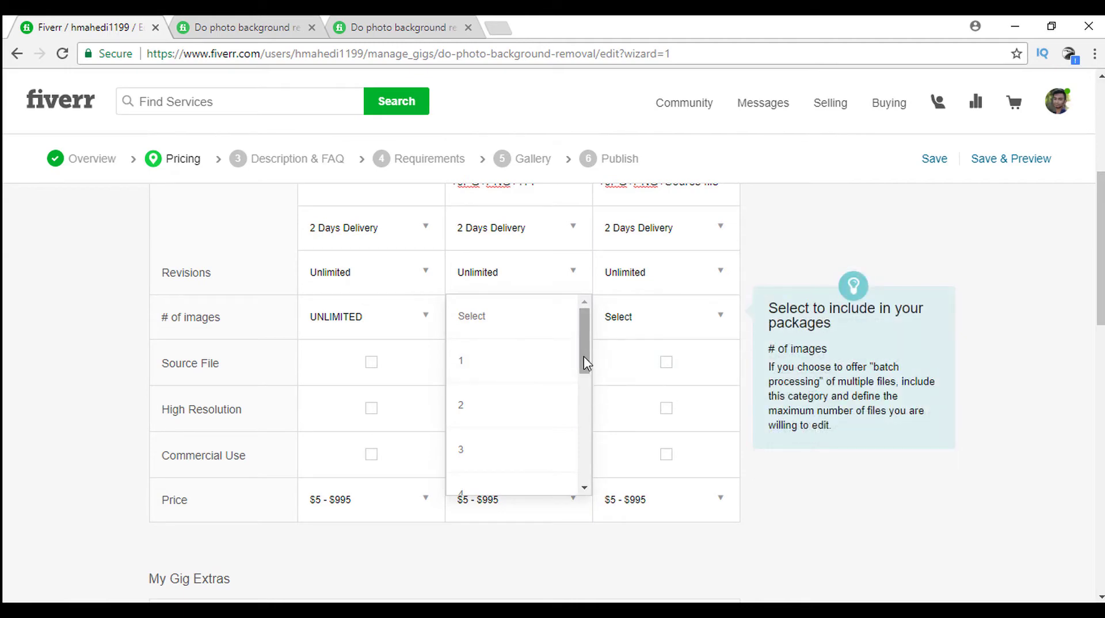
left_click_drag(584, 361, 572, 481)
left_click(533, 473)
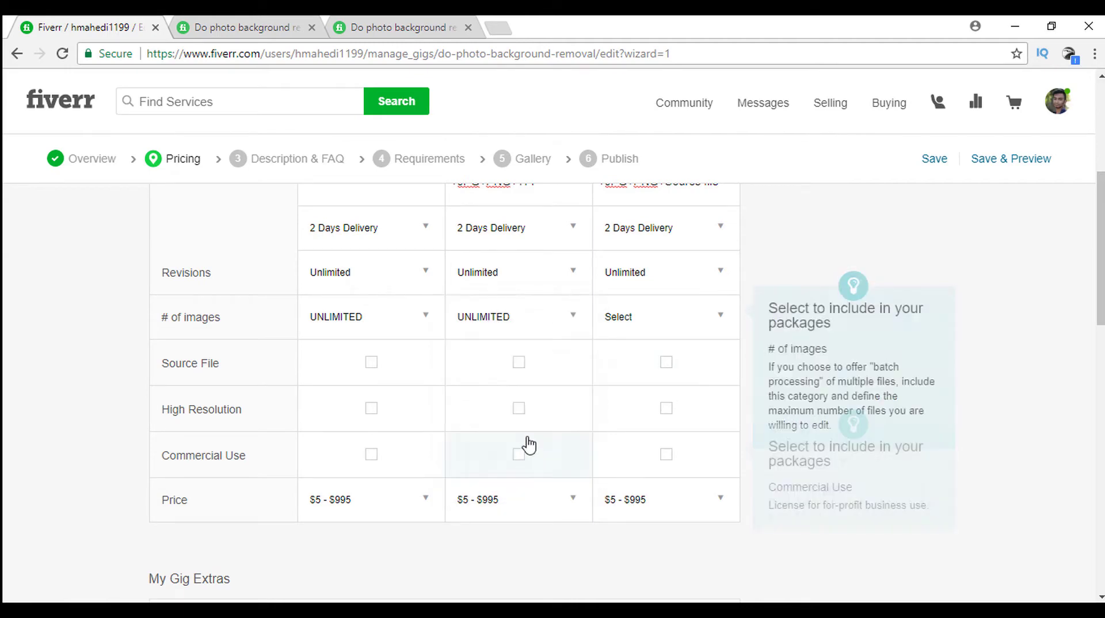
left_click(635, 322)
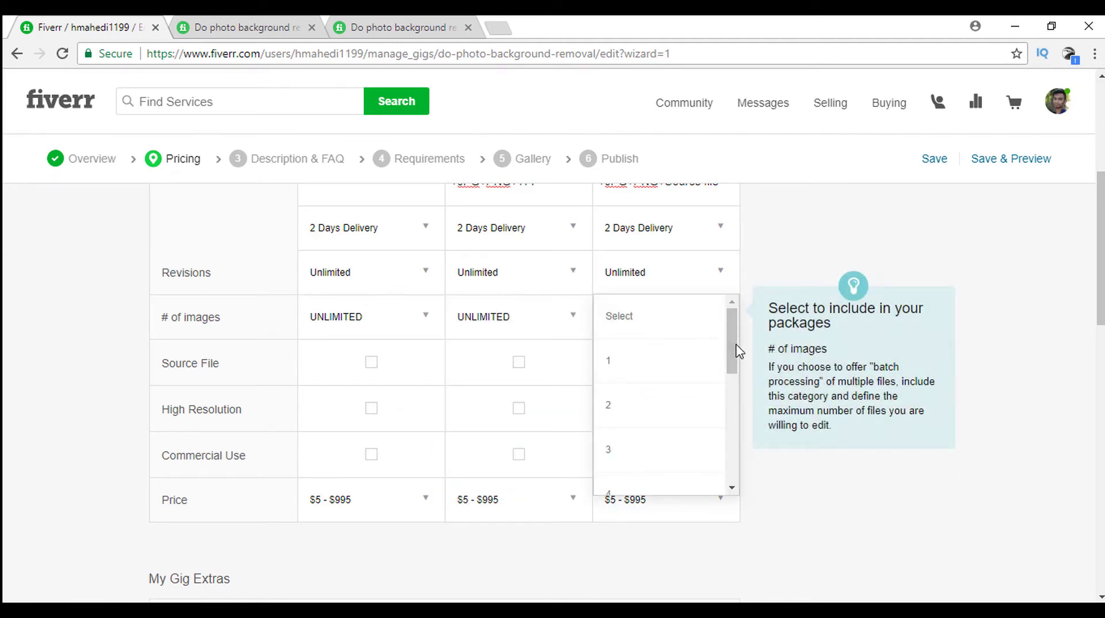
left_click_drag(730, 352, 725, 499)
left_click(661, 472)
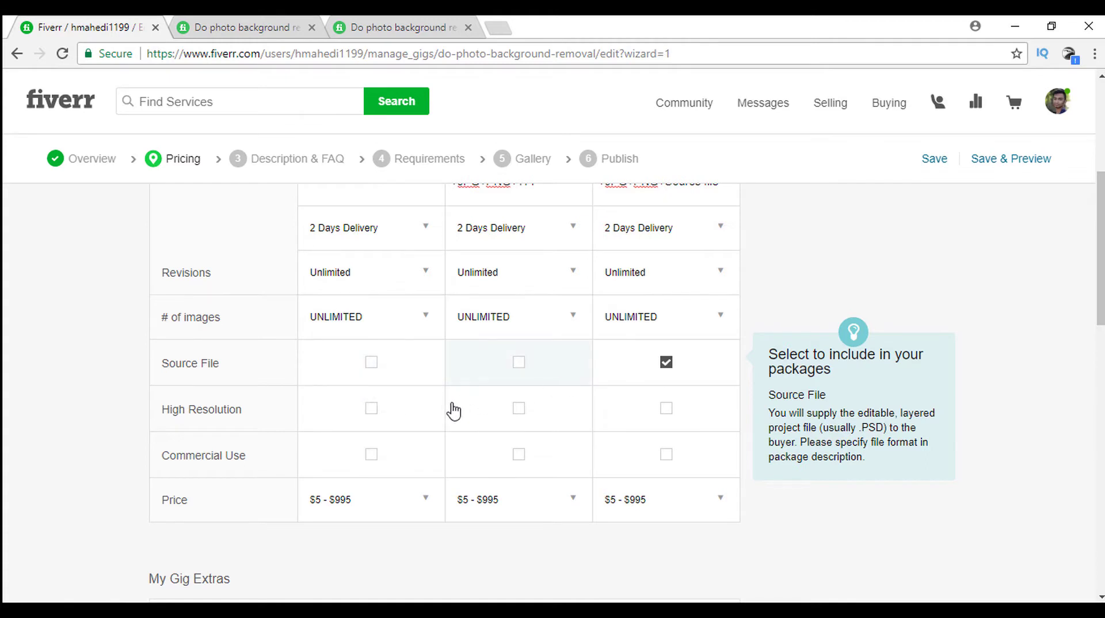
Step: Tick High Resolution for all three packages and Commercial Use for Premium only
left_click(371, 409)
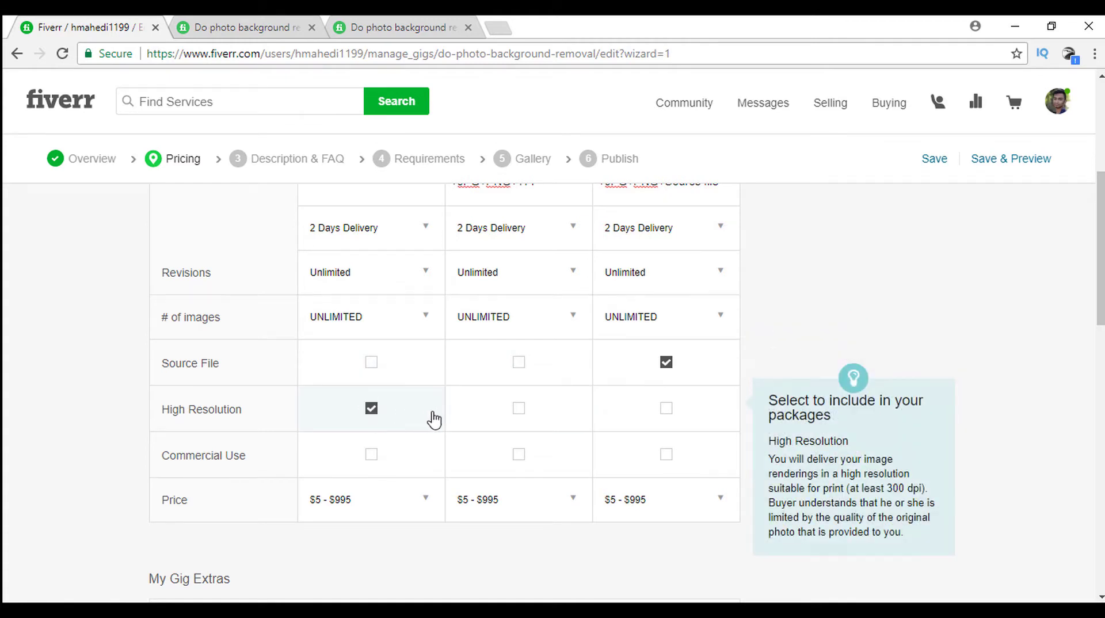
left_click(518, 411)
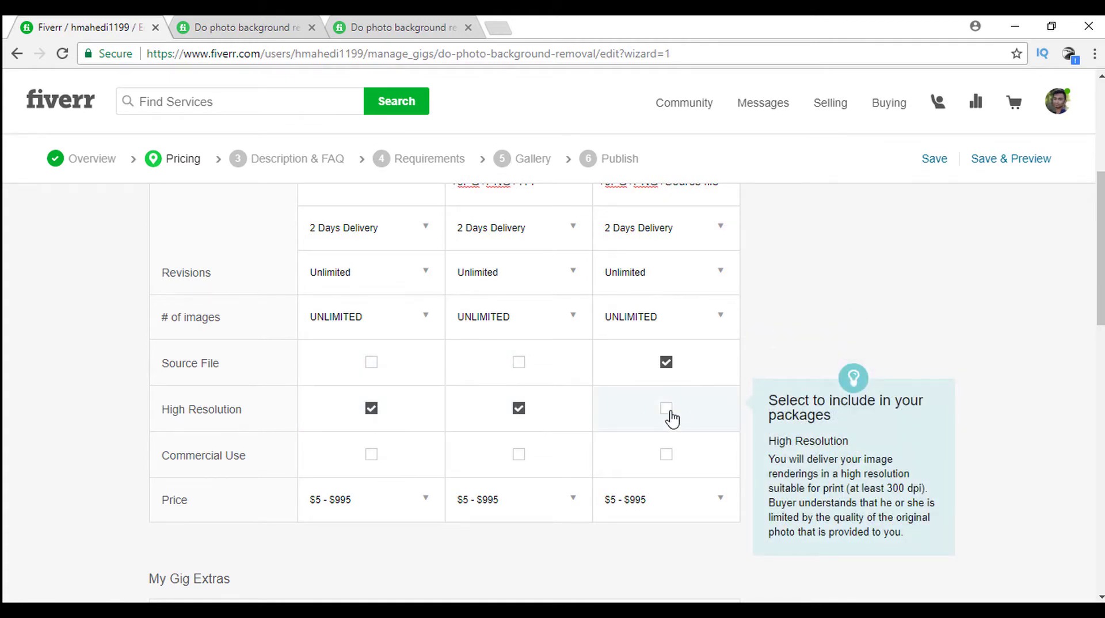
left_click(668, 414)
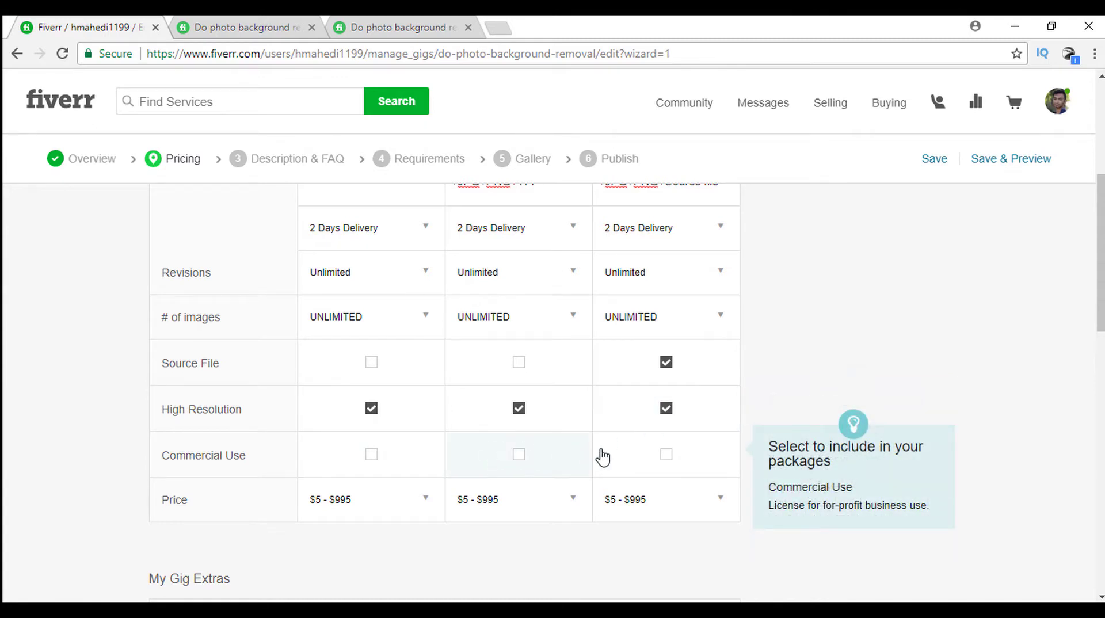
left_click(666, 456)
scroll(1031, 363, "down", 2)
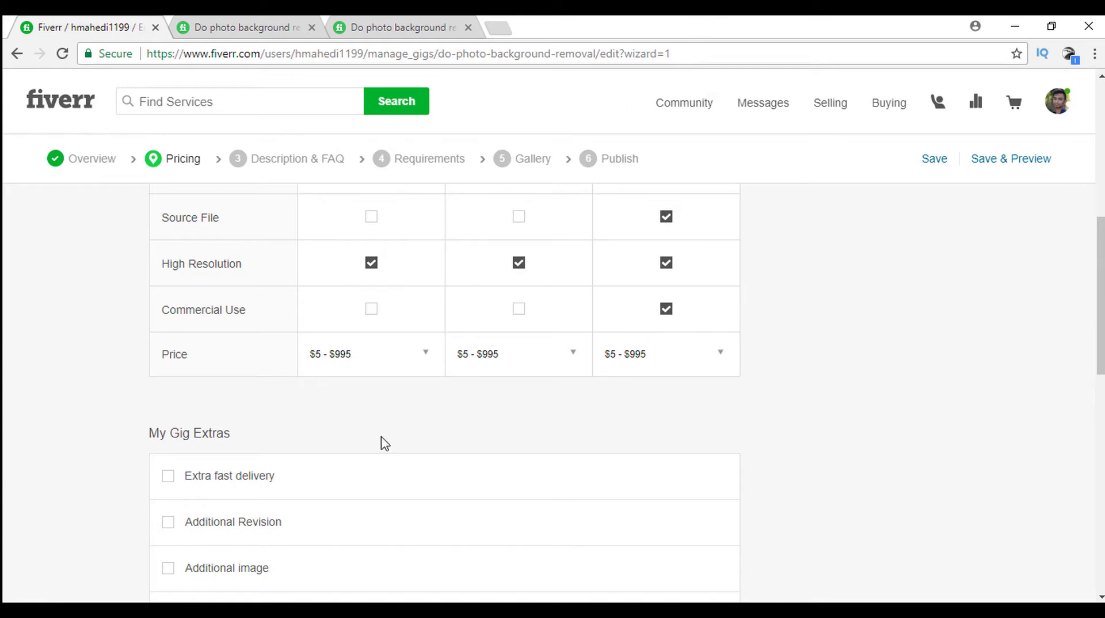
Step: Price the Basic package at $5
left_click(365, 352)
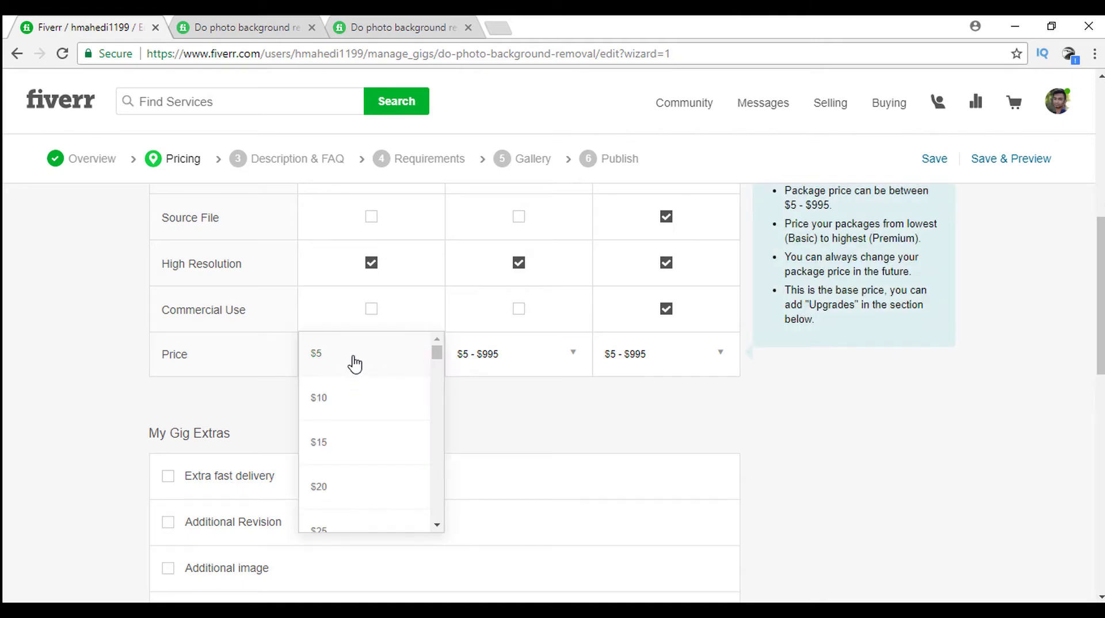
left_click(366, 353)
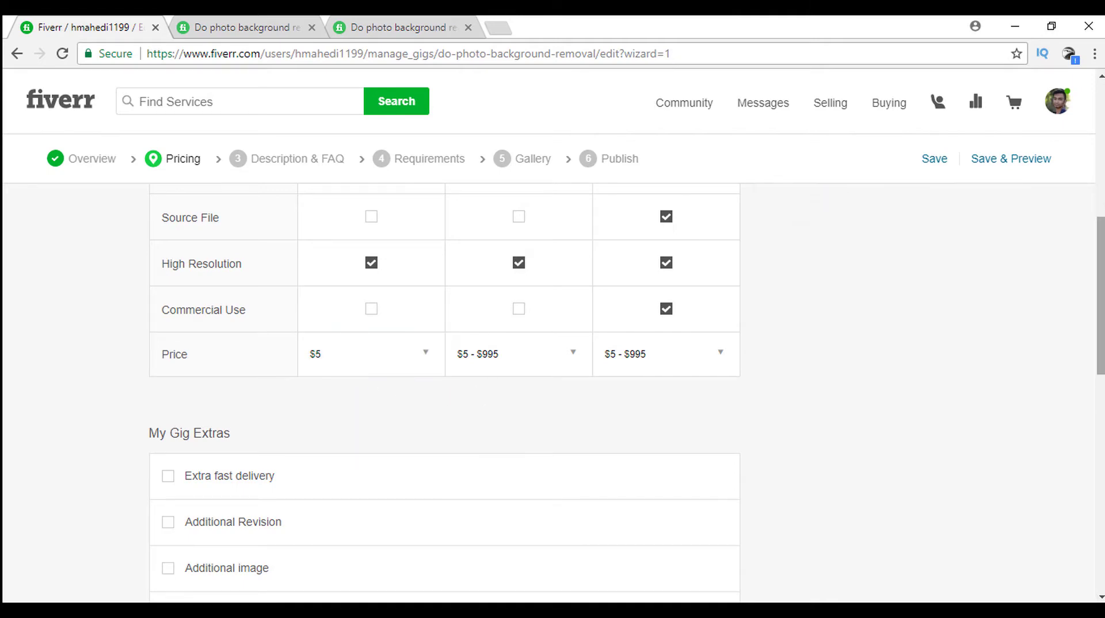
scroll(476, 400, "up", 5)
left_click_drag(1100, 235, 1100, 227)
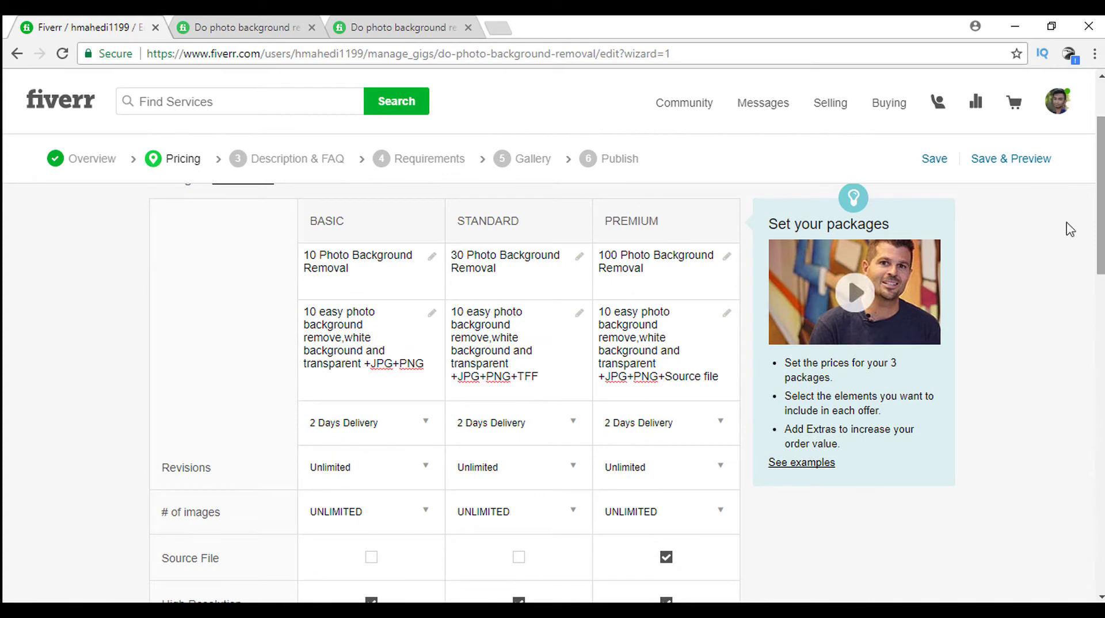
Step: Change the Standard text's leading 1 to 3 and price Standard at $15
left_click(461, 312)
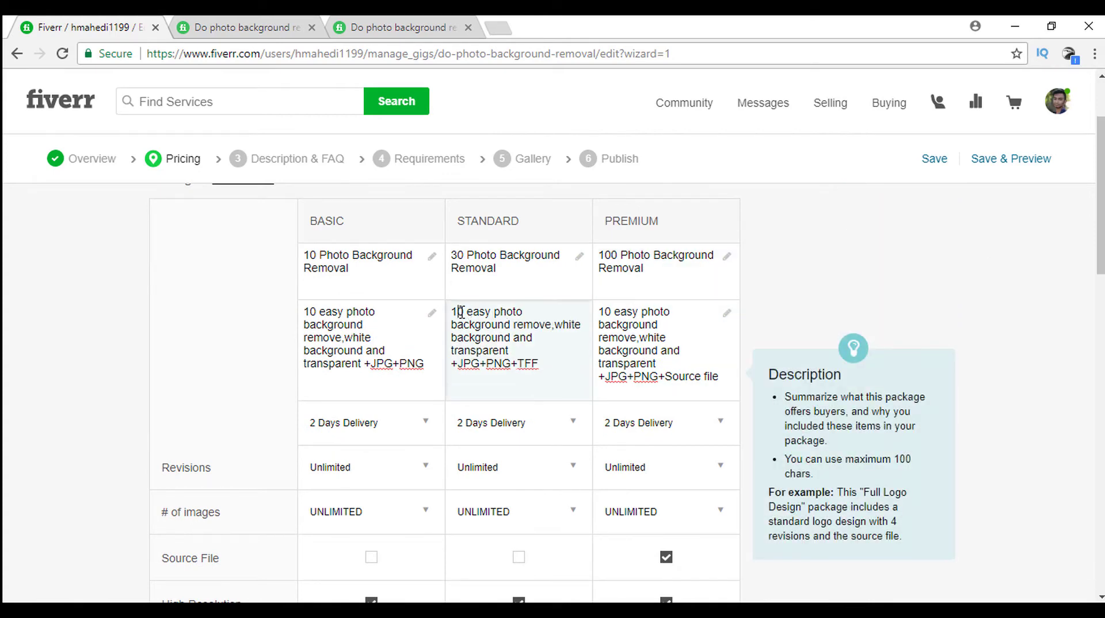
key("BackSpace")
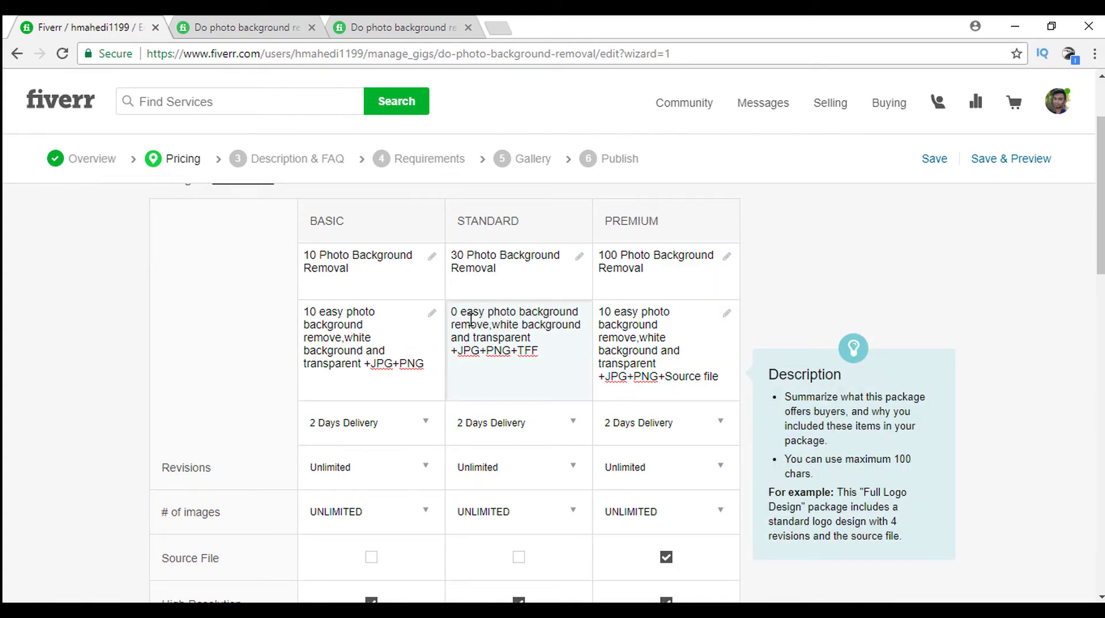
type("3")
scroll(483, 403, "down", 5)
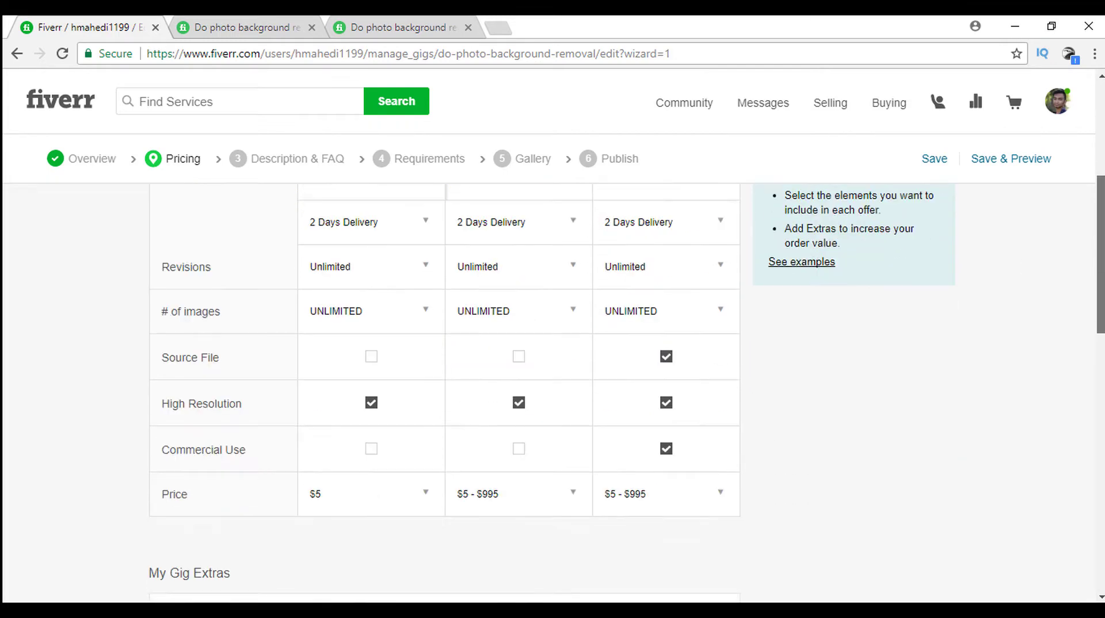
left_click(514, 391)
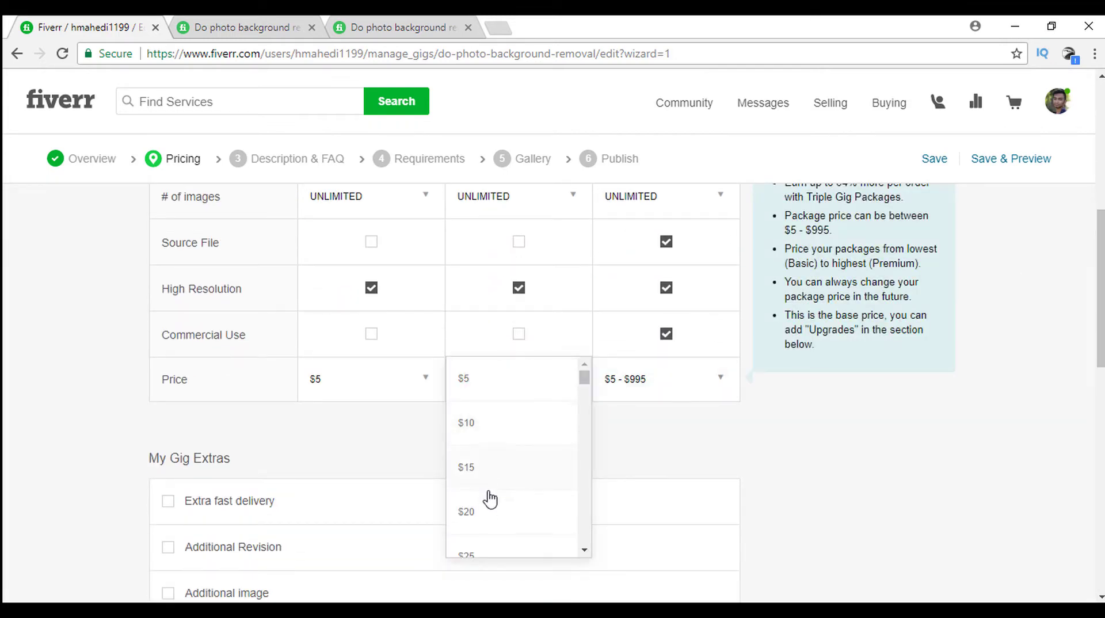
left_click(512, 467)
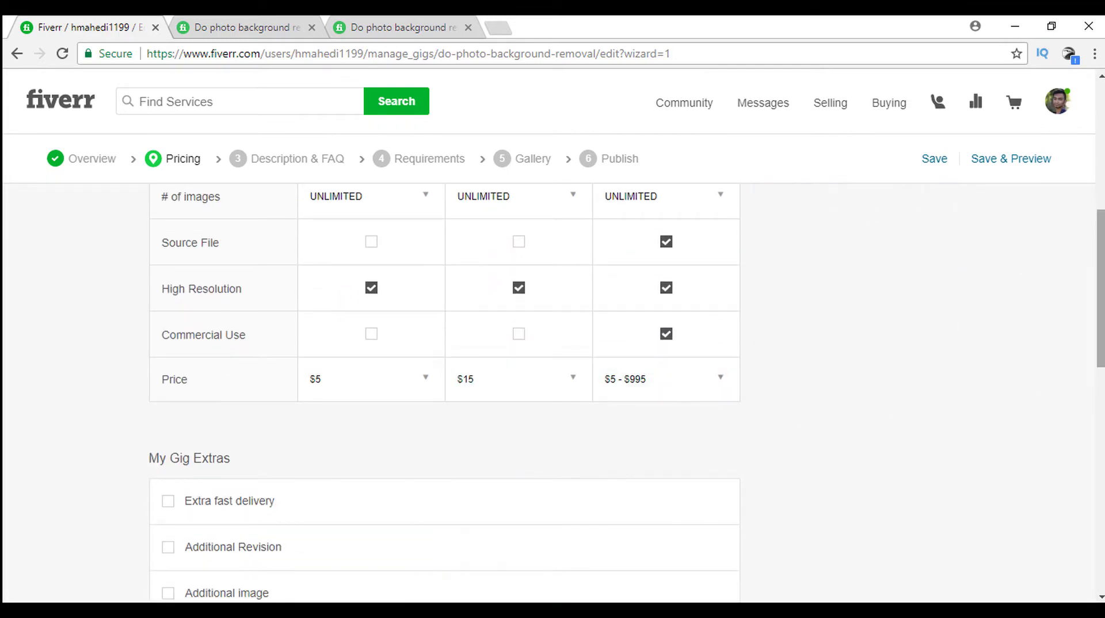
scroll(800, 417, "up", 5)
left_click_drag(1100, 211, 1100, 195)
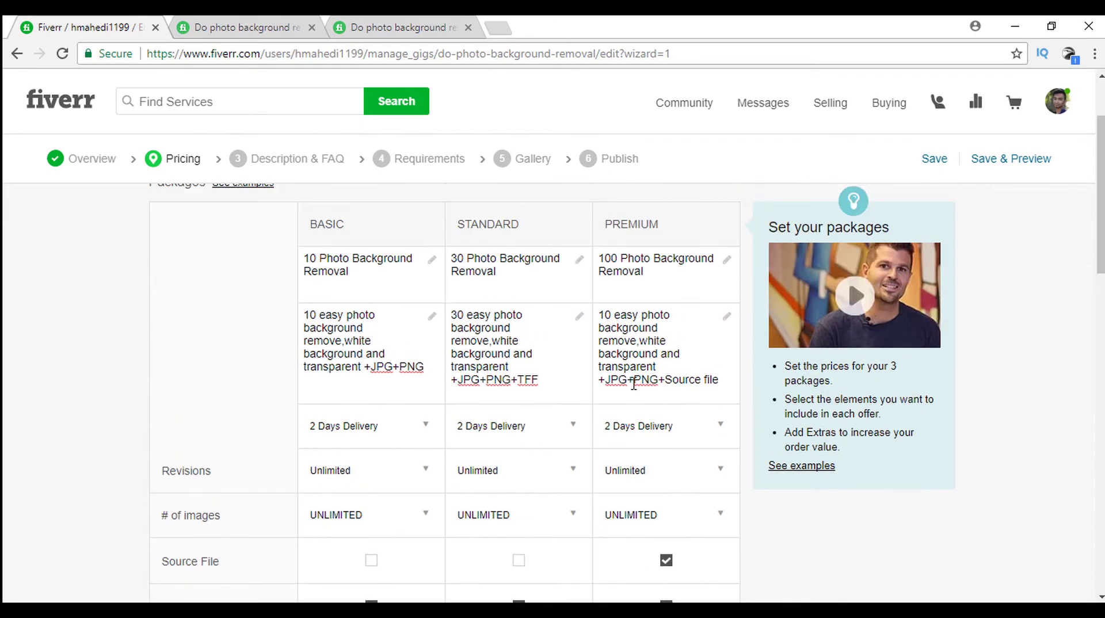
Step: Add a 0 to the Premium text and price Premium at $25
left_click(611, 311)
type("0")
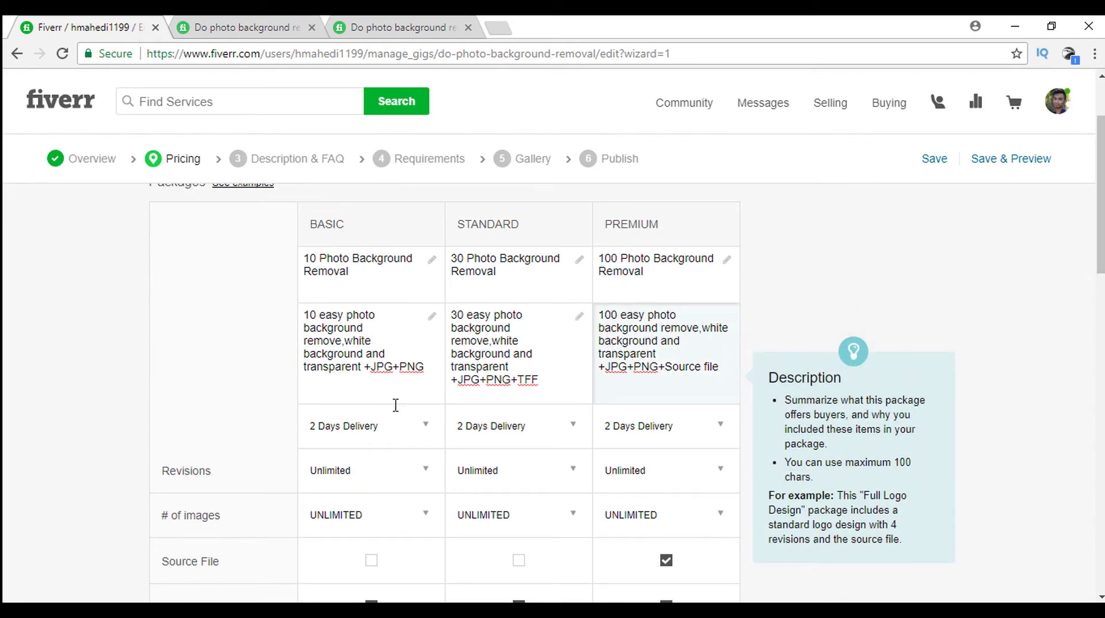
scroll(396, 426, "down", 6)
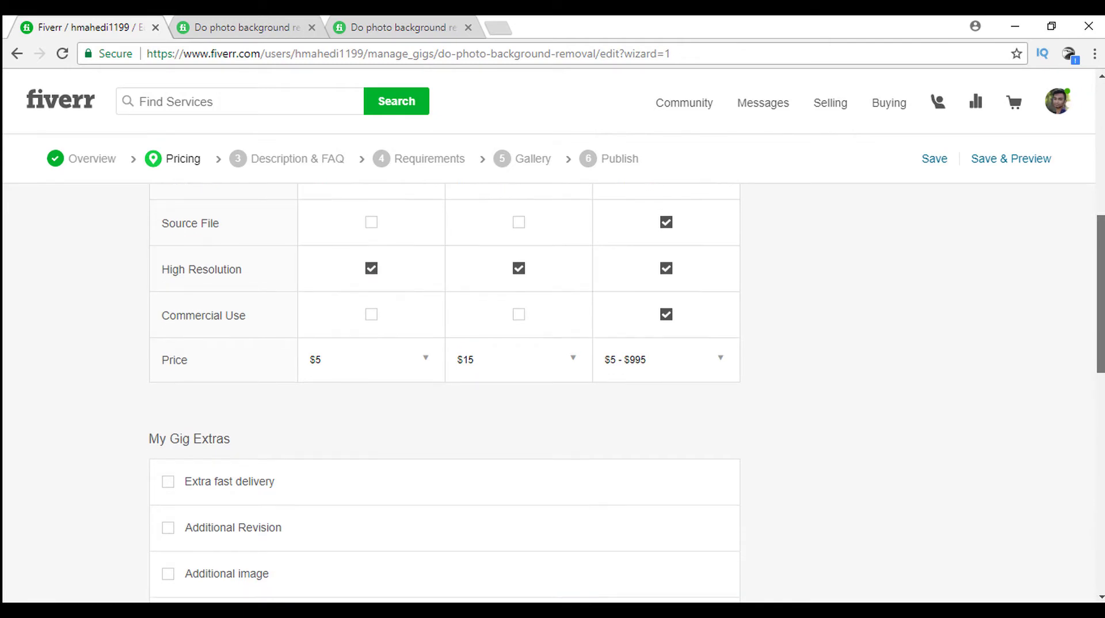
left_click(672, 348)
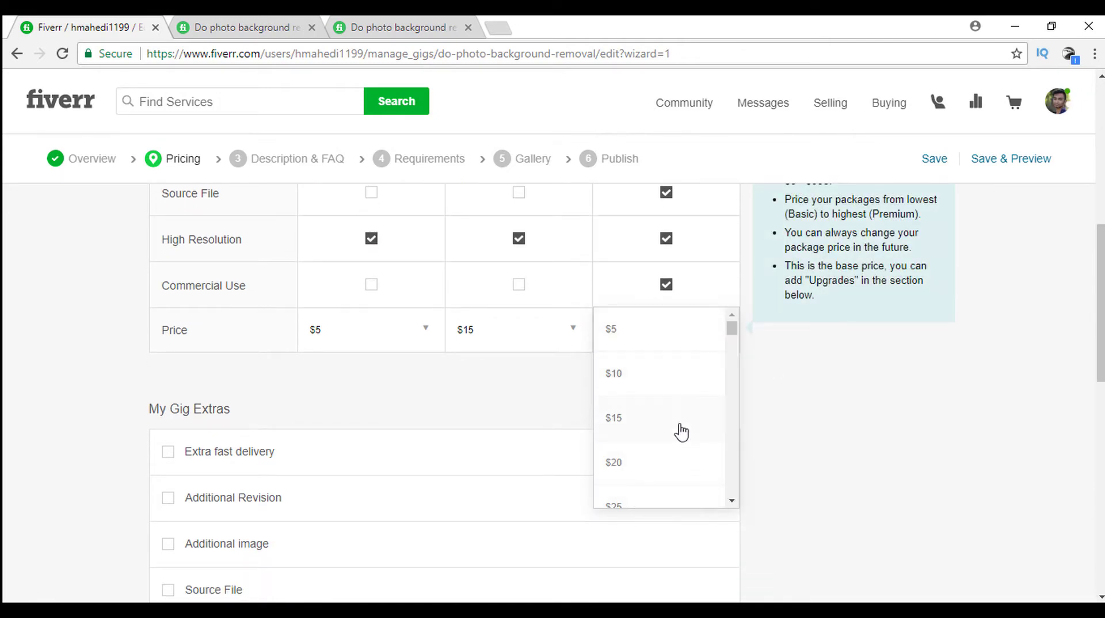
scroll(680, 430, "down", 2)
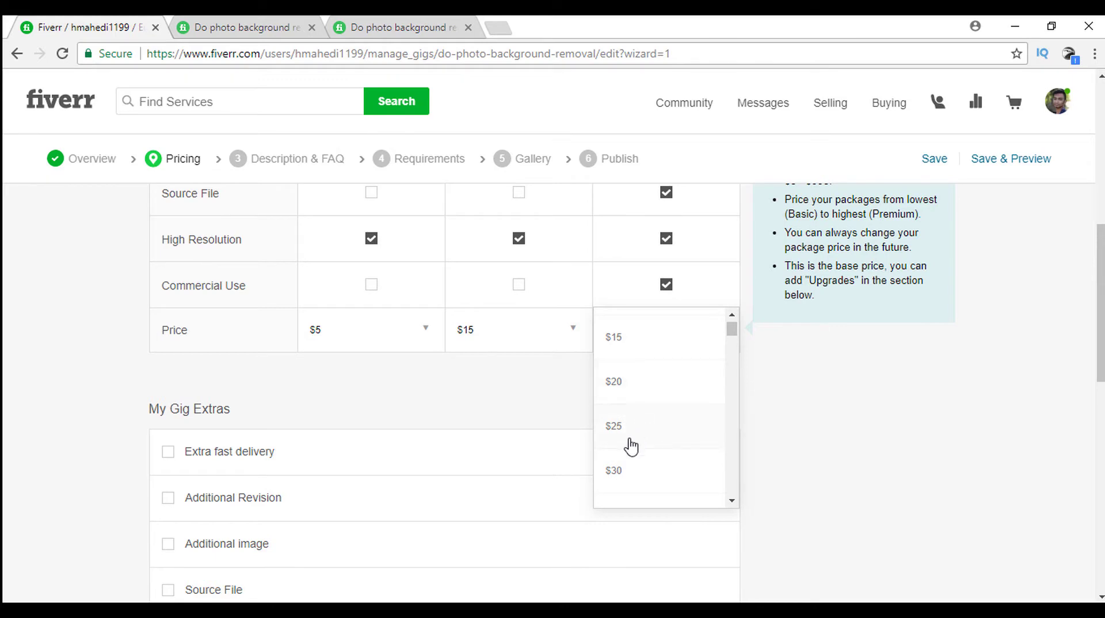
left_click(613, 426)
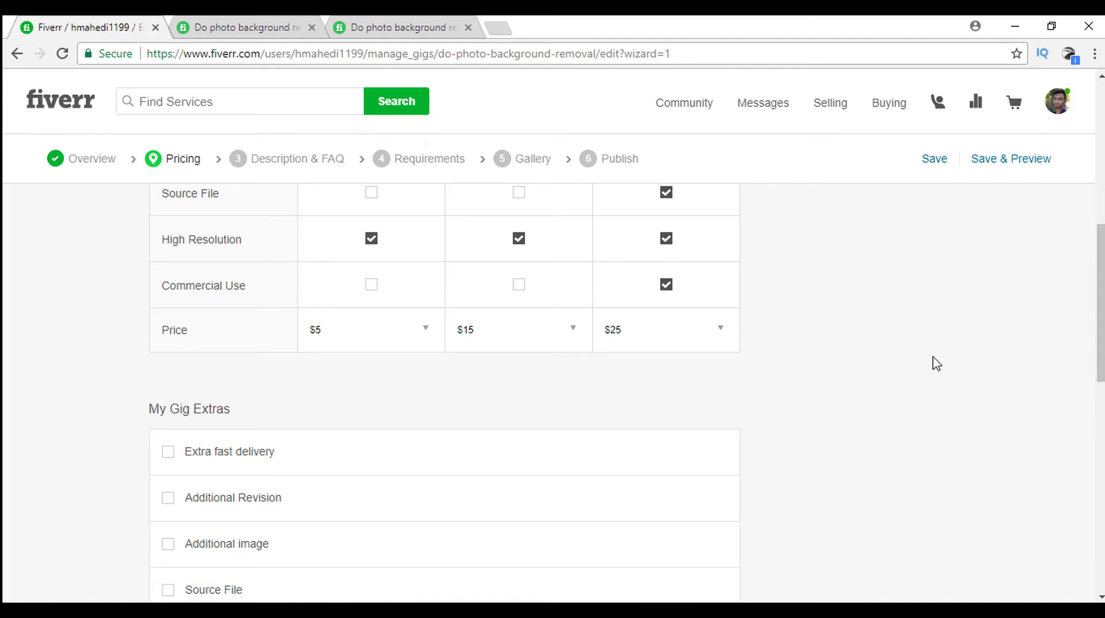
left_click_drag(1100, 302, 1100, 360)
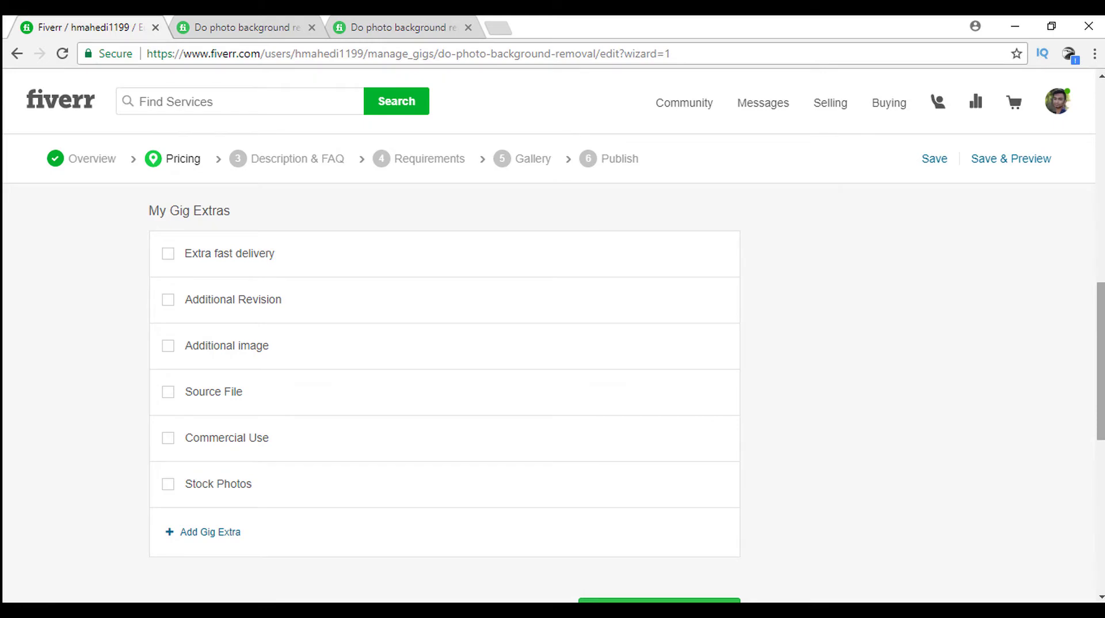
Step: Turn on Extra fast delivery with 1 DAY for $5 extra on Basic
left_click(168, 255)
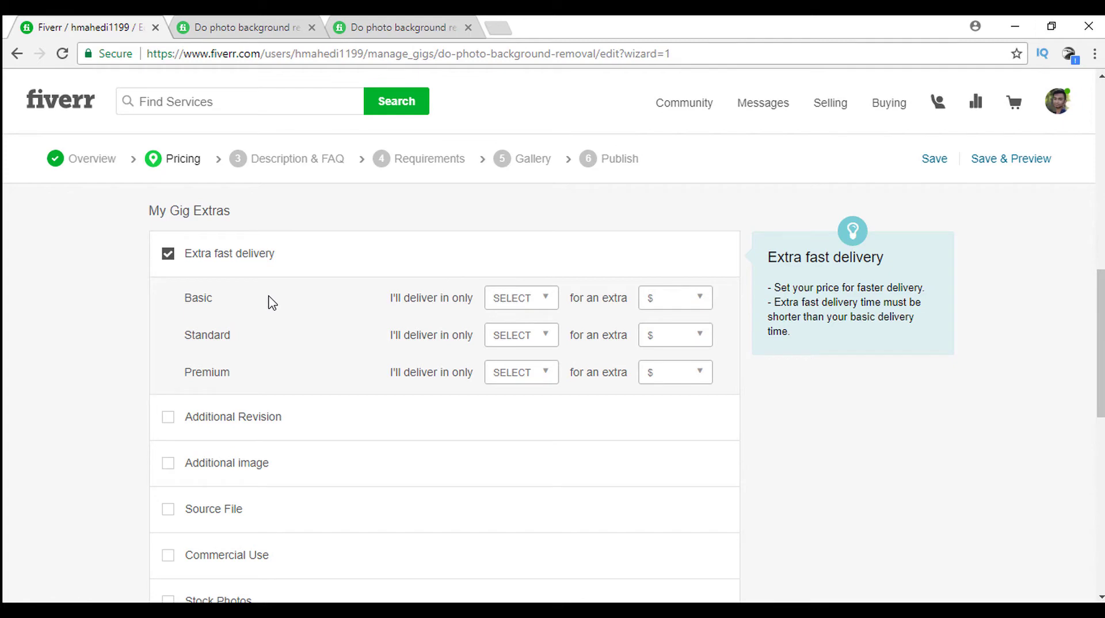
left_click(510, 304)
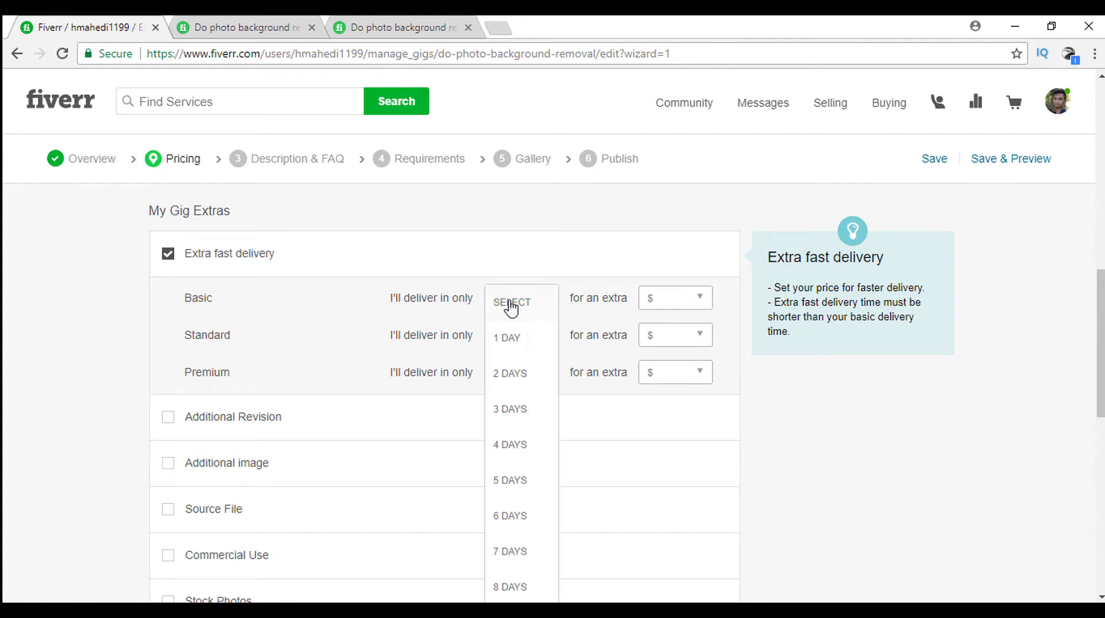
left_click(513, 340)
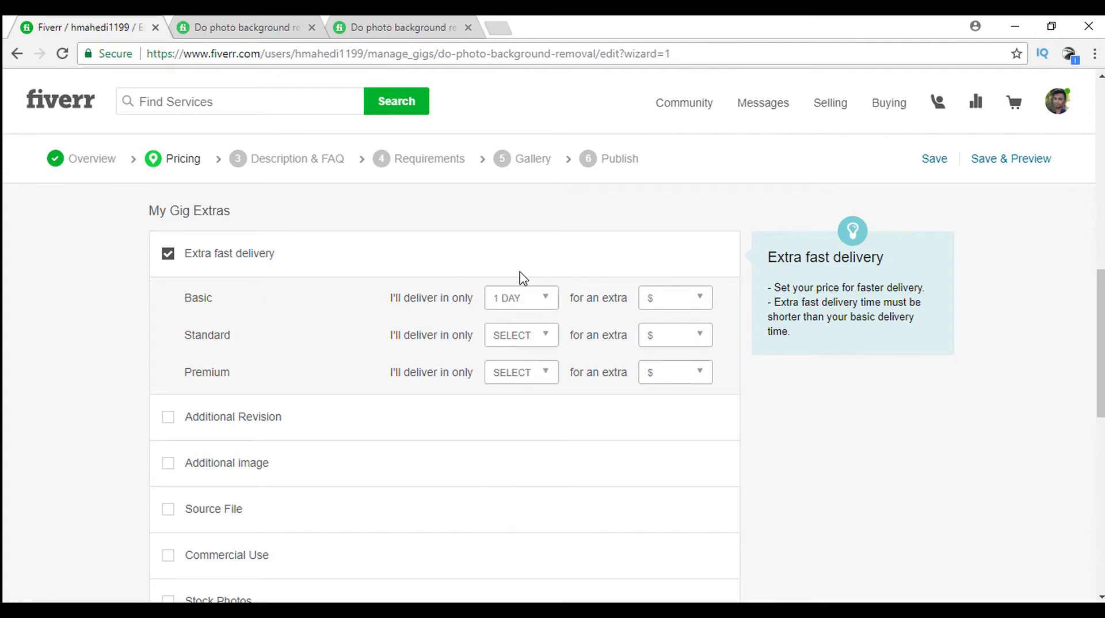
left_click(653, 305)
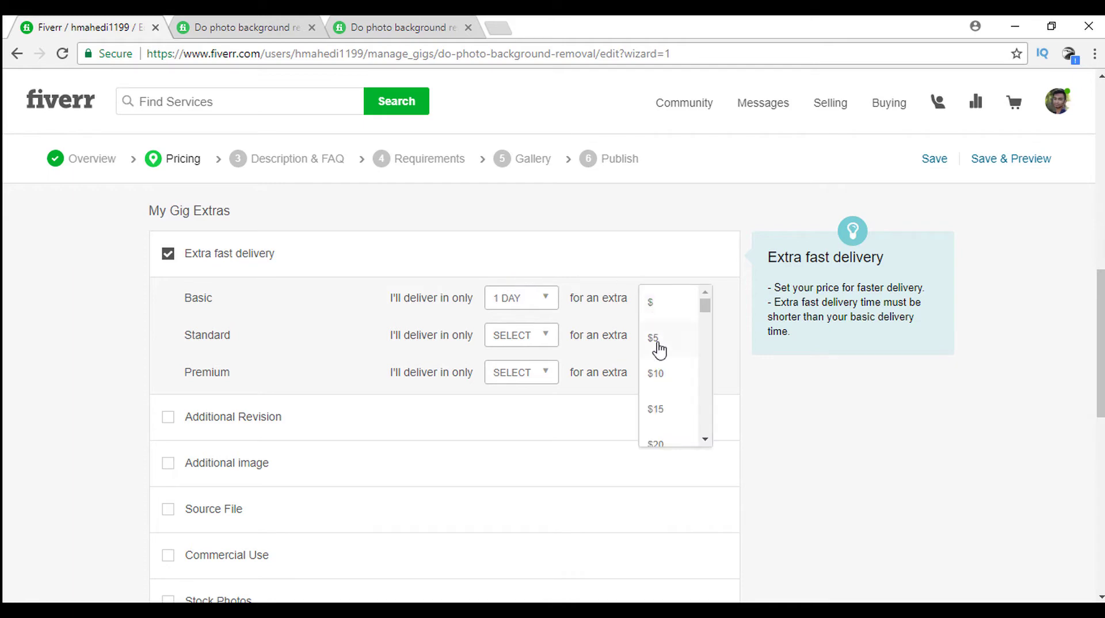
left_click(659, 345)
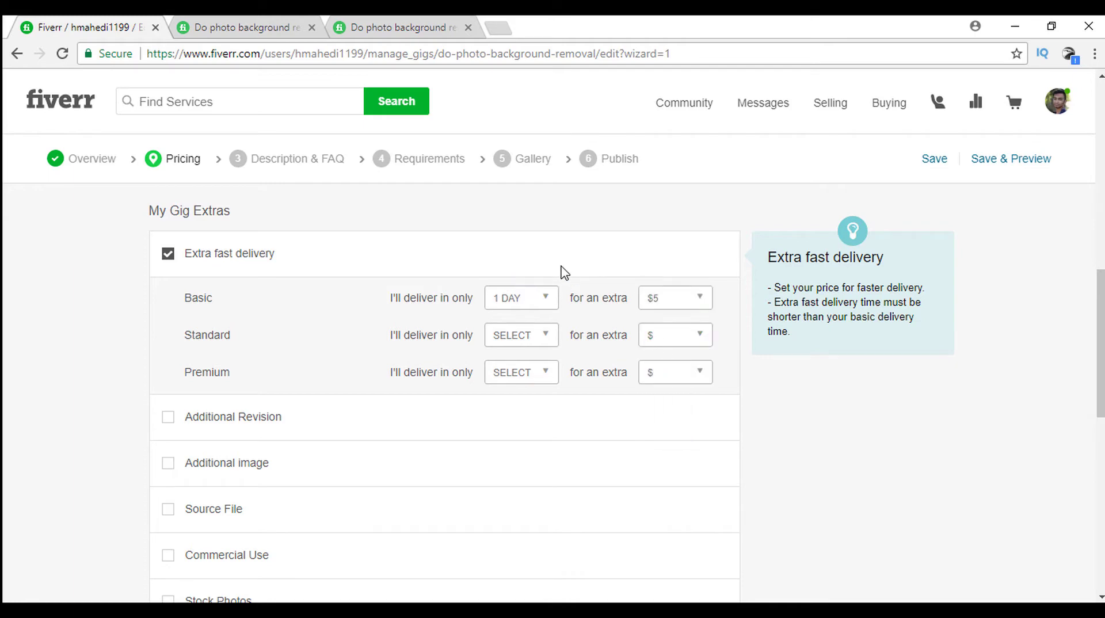
Step: Set Standard and Premium fast delivery to 1 DAY for $10 and $15 extra
left_click(528, 342)
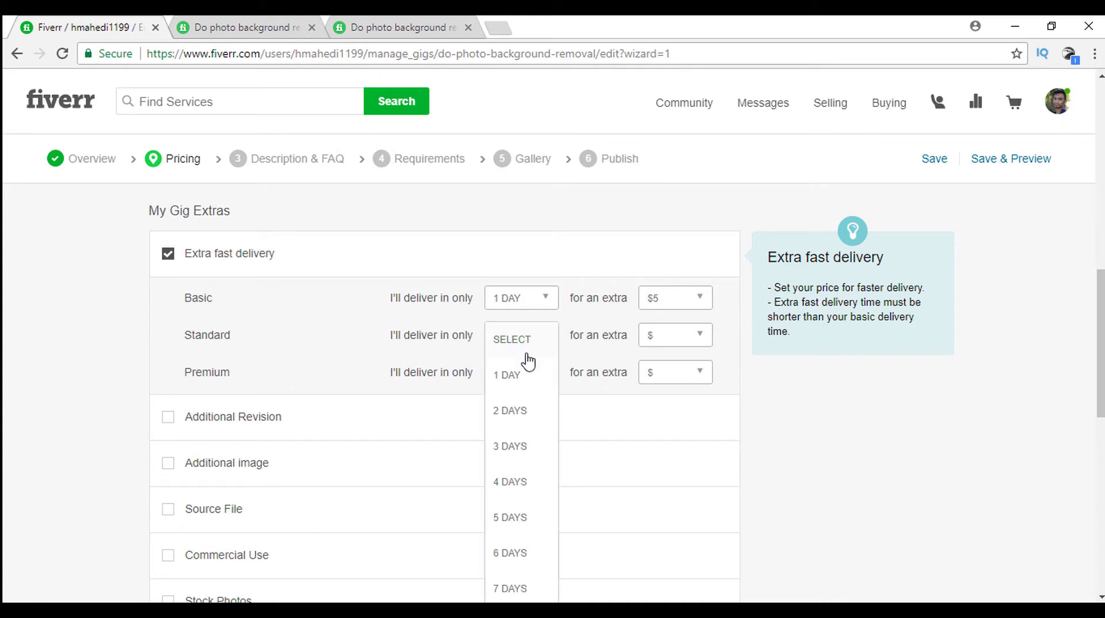
left_click(511, 378)
left_click(667, 342)
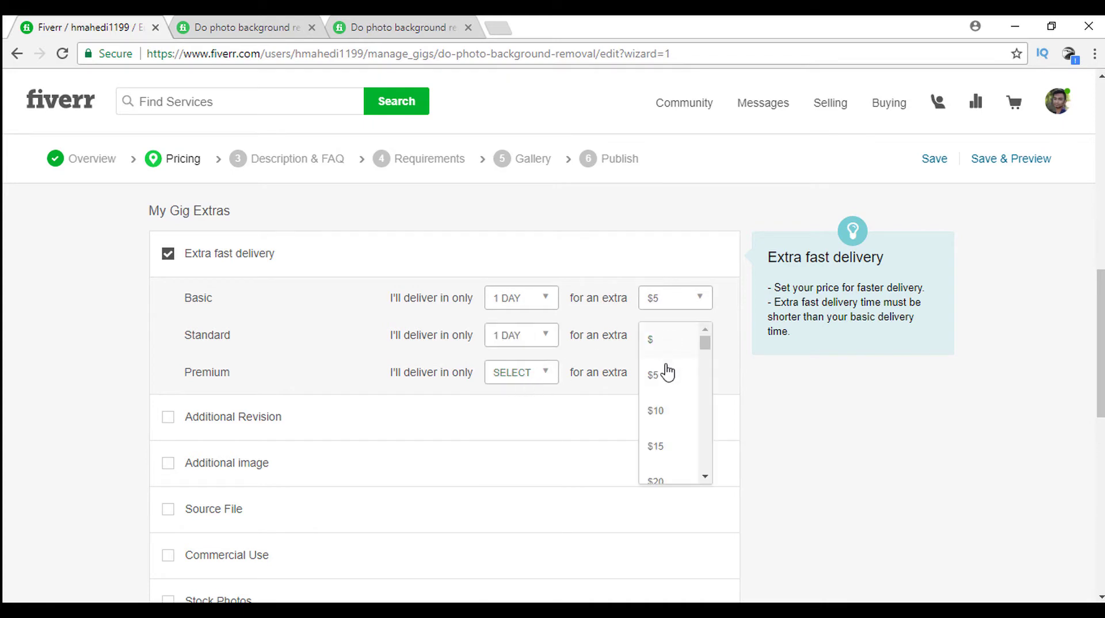
left_click(666, 413)
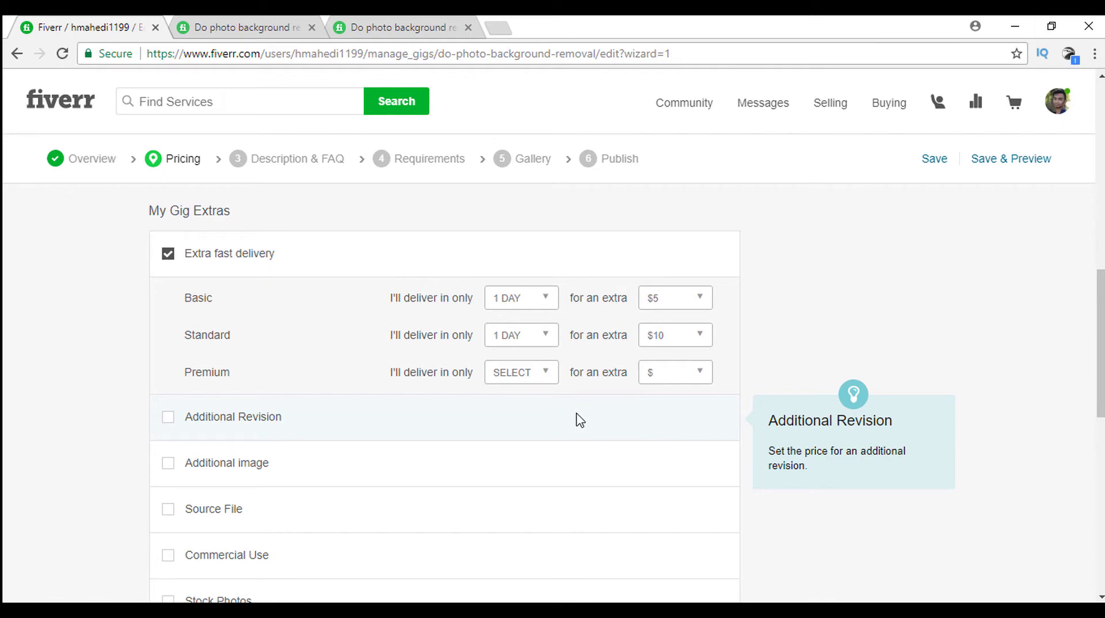
left_click(518, 374)
left_click(514, 413)
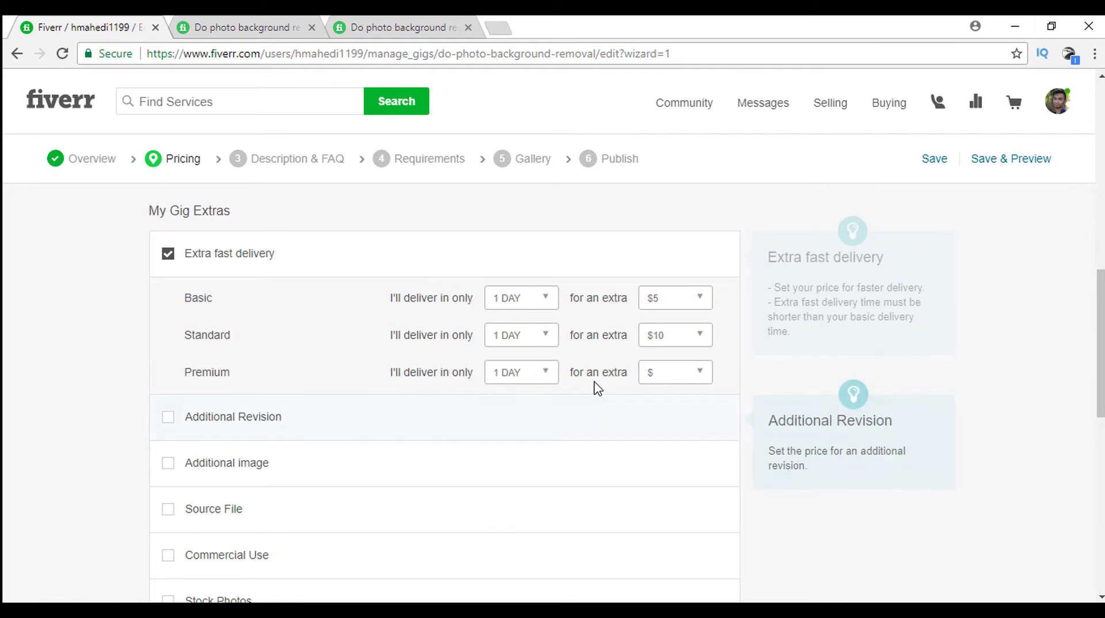
left_click(666, 377)
left_click(656, 484)
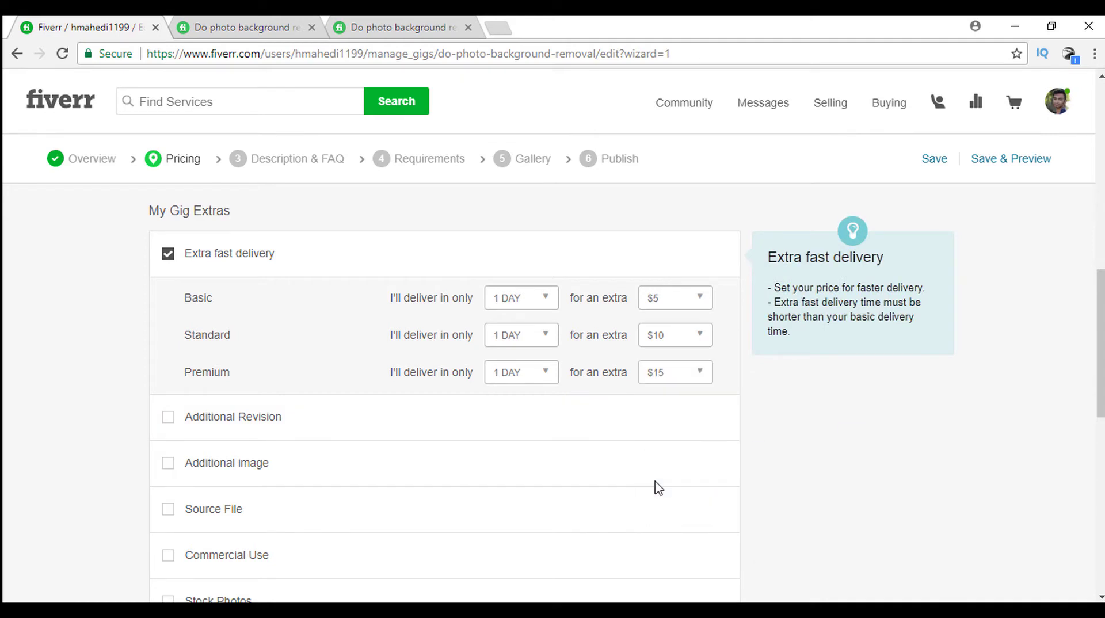
scroll(1080, 346, "down", 1)
Step: Offer Source File for $10, Commercial Use for $5, and the Stock Photos extra
scroll(443, 394, "down", 3)
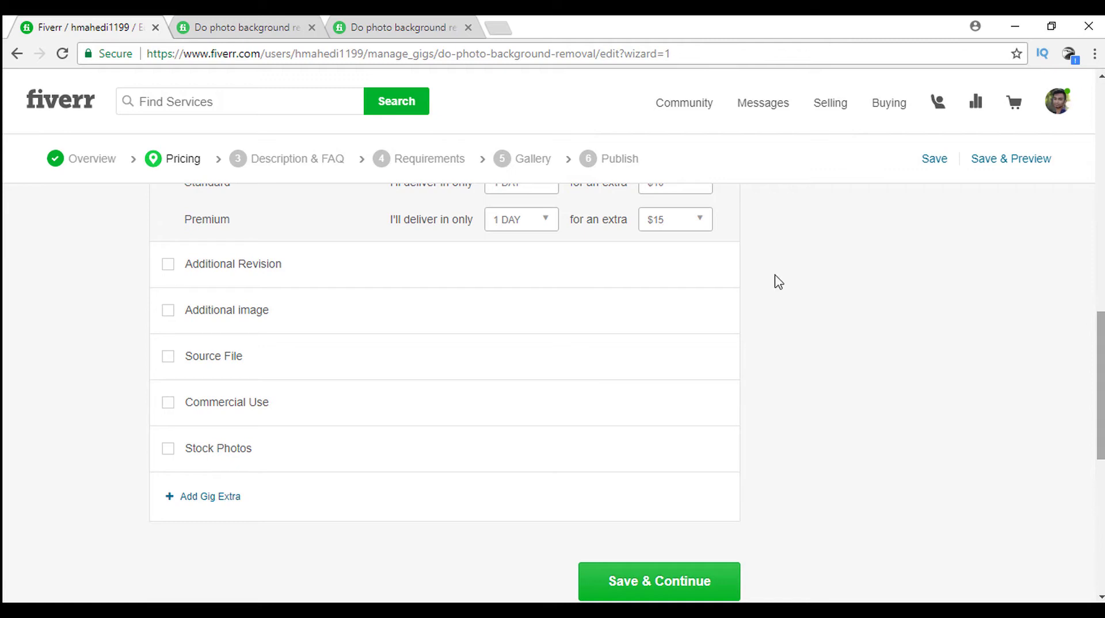
left_click(169, 359)
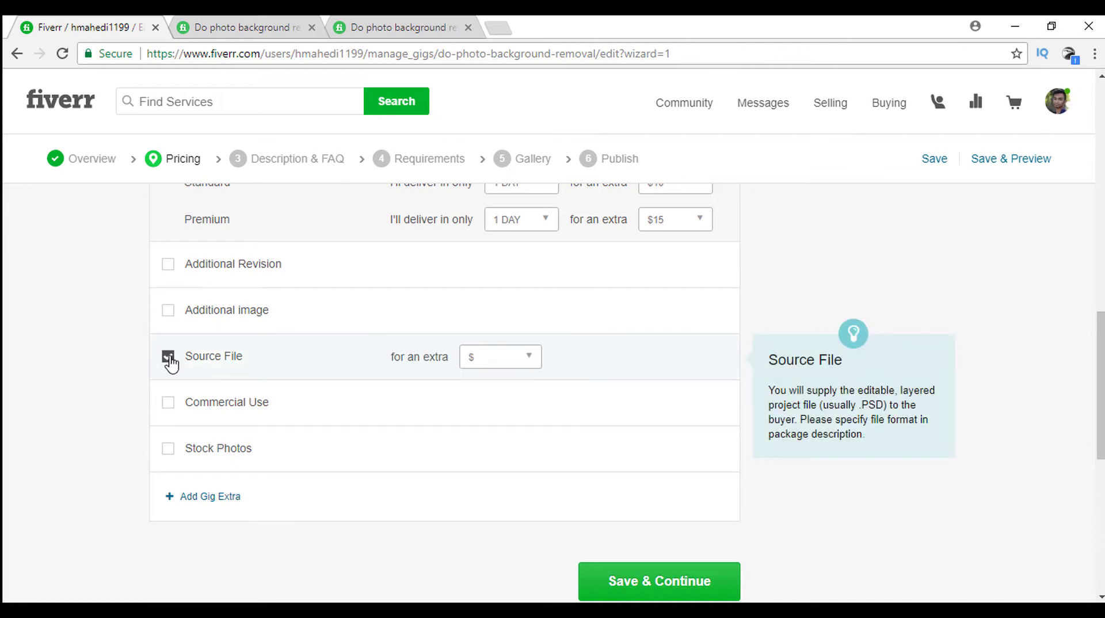
left_click(525, 359)
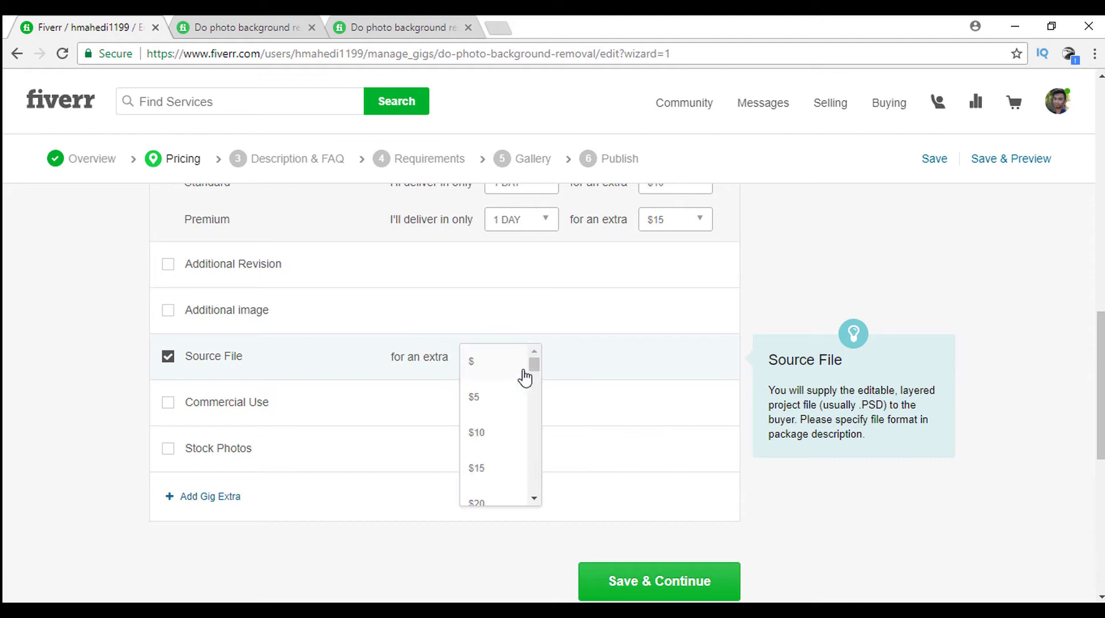
left_click(475, 437)
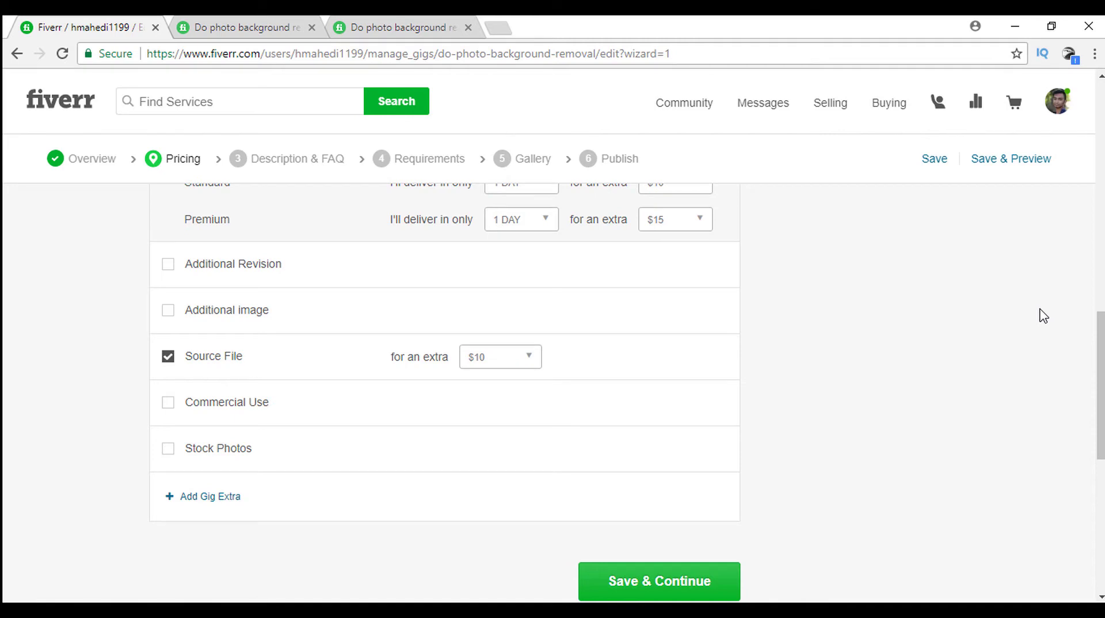
mouse_move(742, 406)
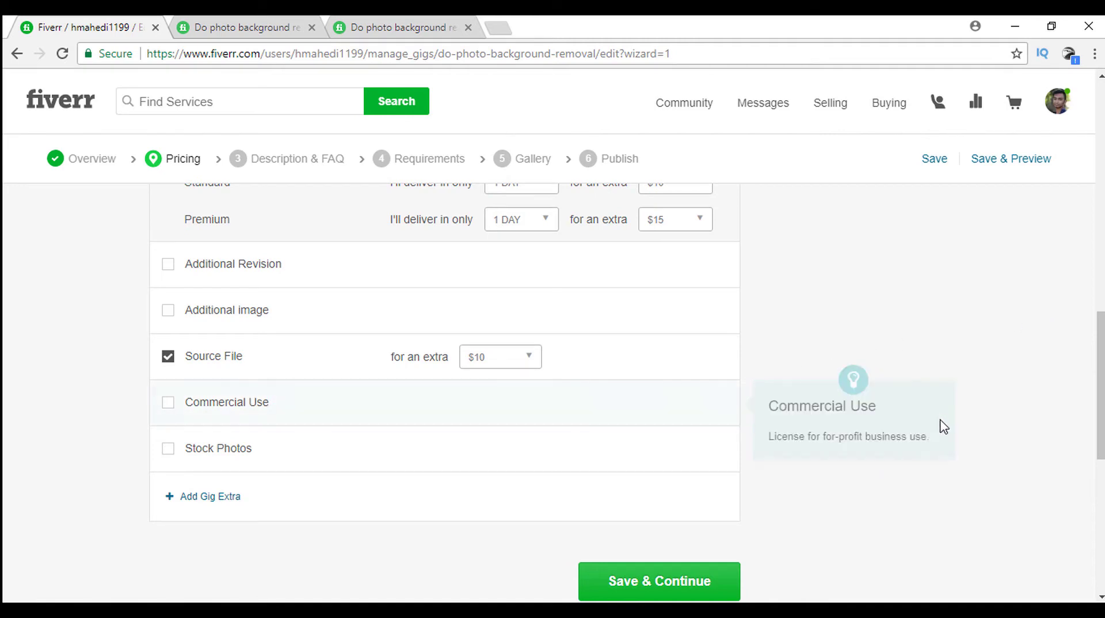
left_click(169, 405)
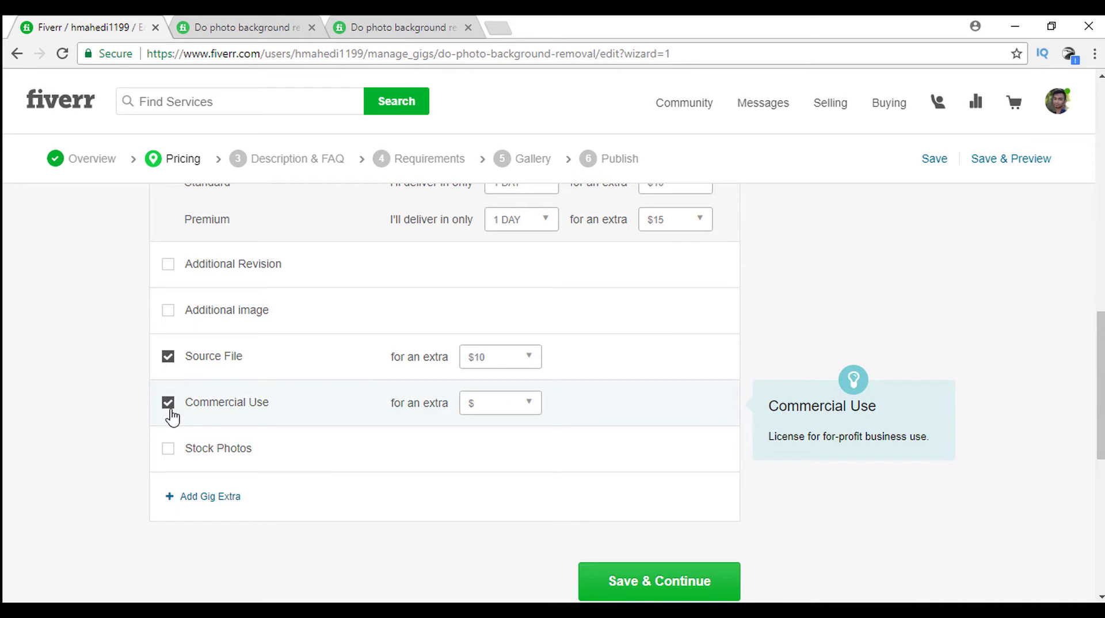
left_click(517, 407)
left_click(492, 449)
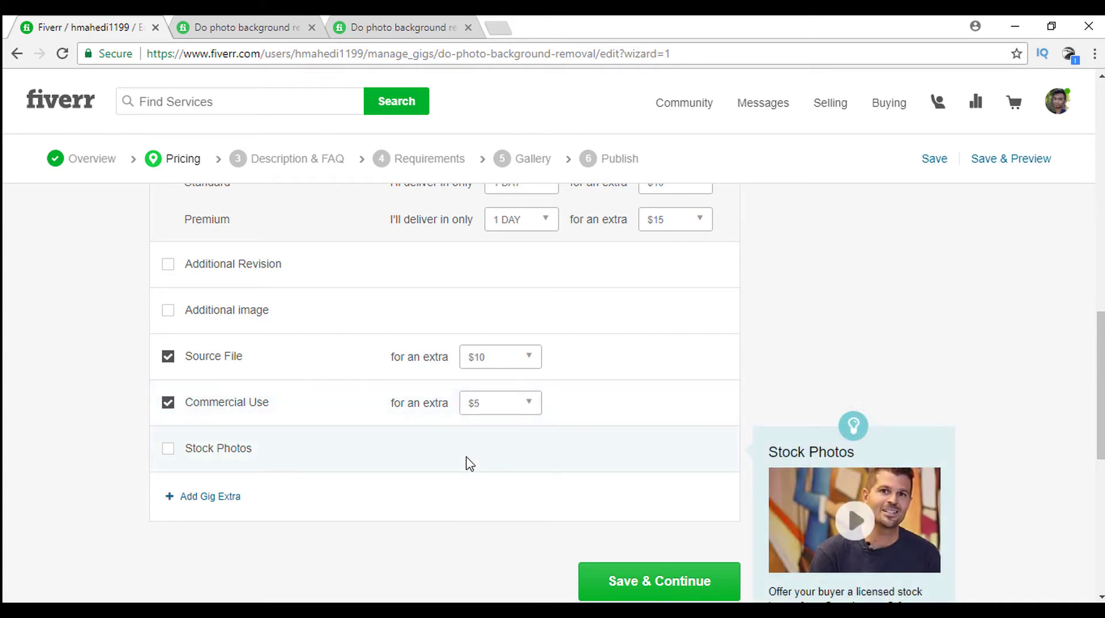
left_click(168, 450)
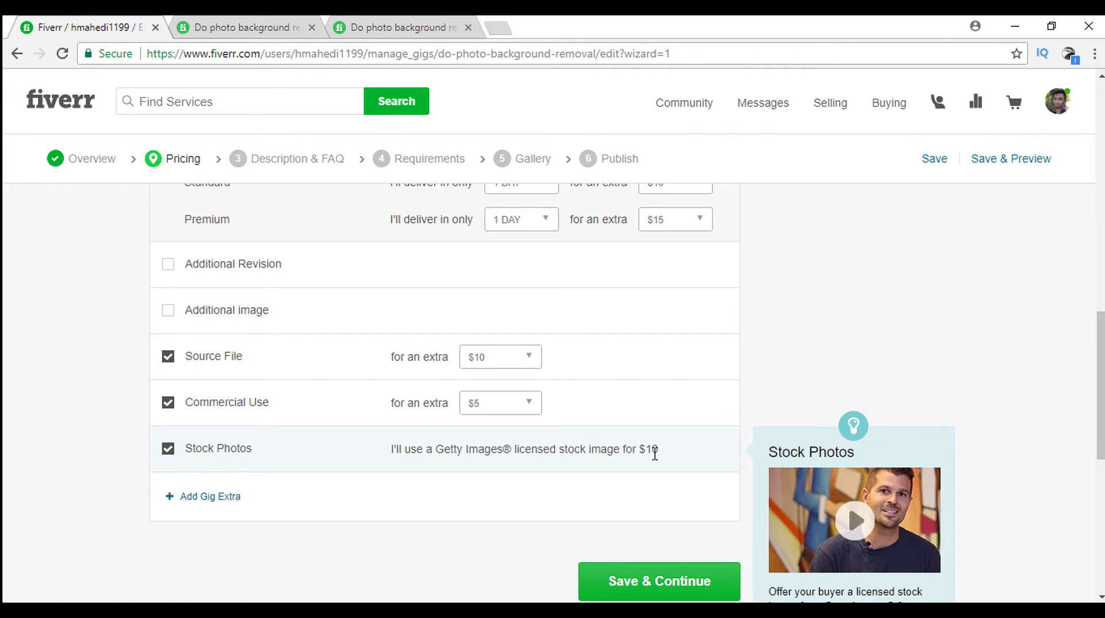
Step: Offer Additional image and Additional Revision extras at $5 and 1 day each
left_click(172, 313)
left_click(517, 313)
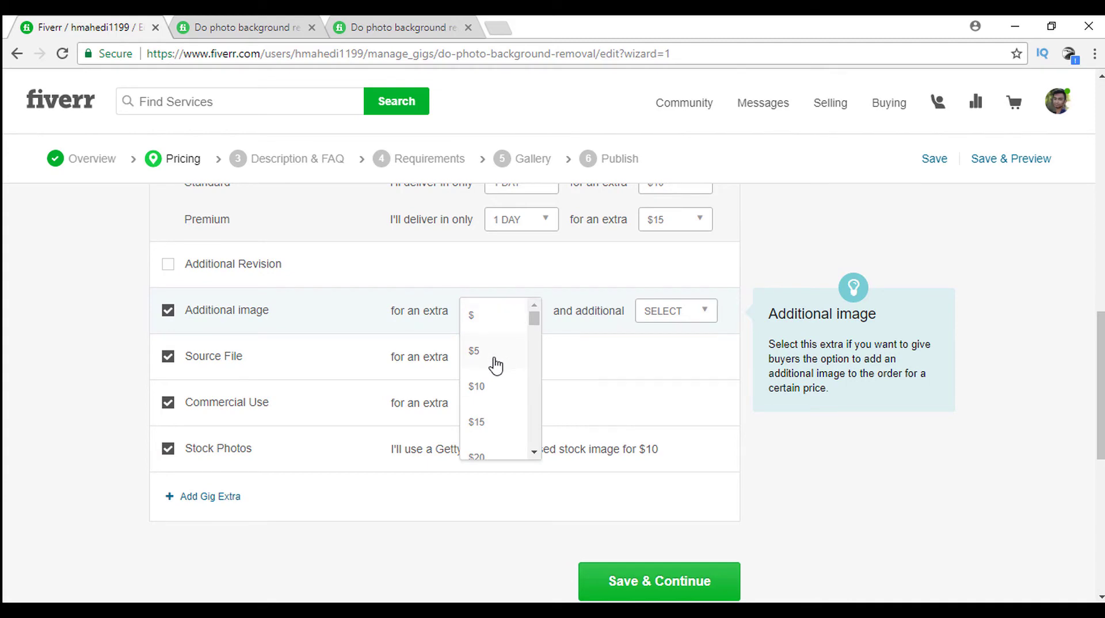
left_click(495, 352)
left_click(655, 312)
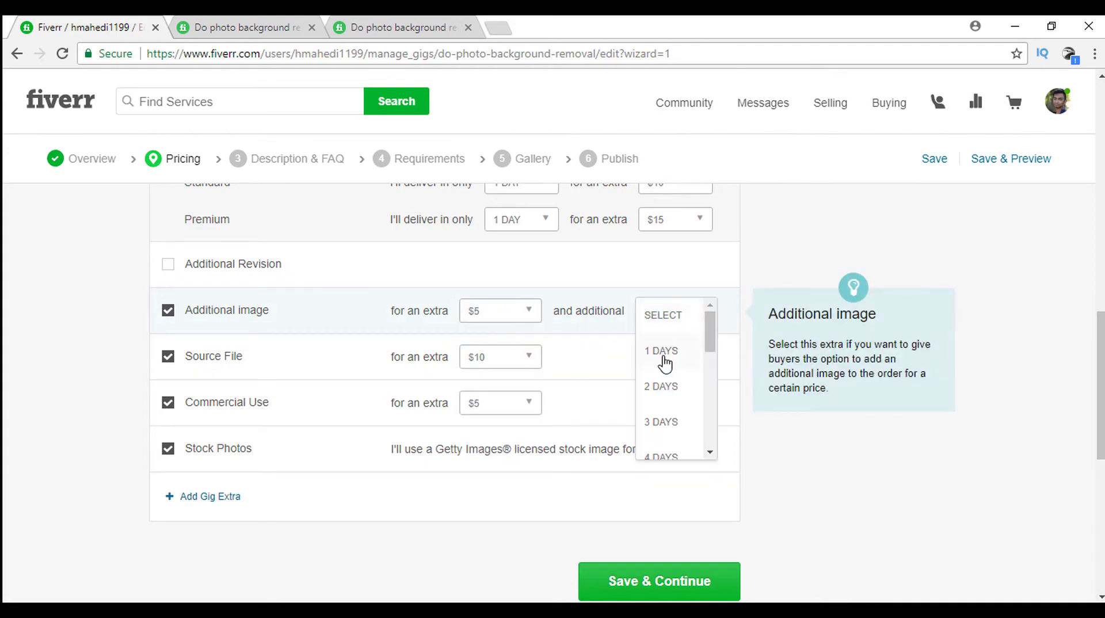
left_click(665, 361)
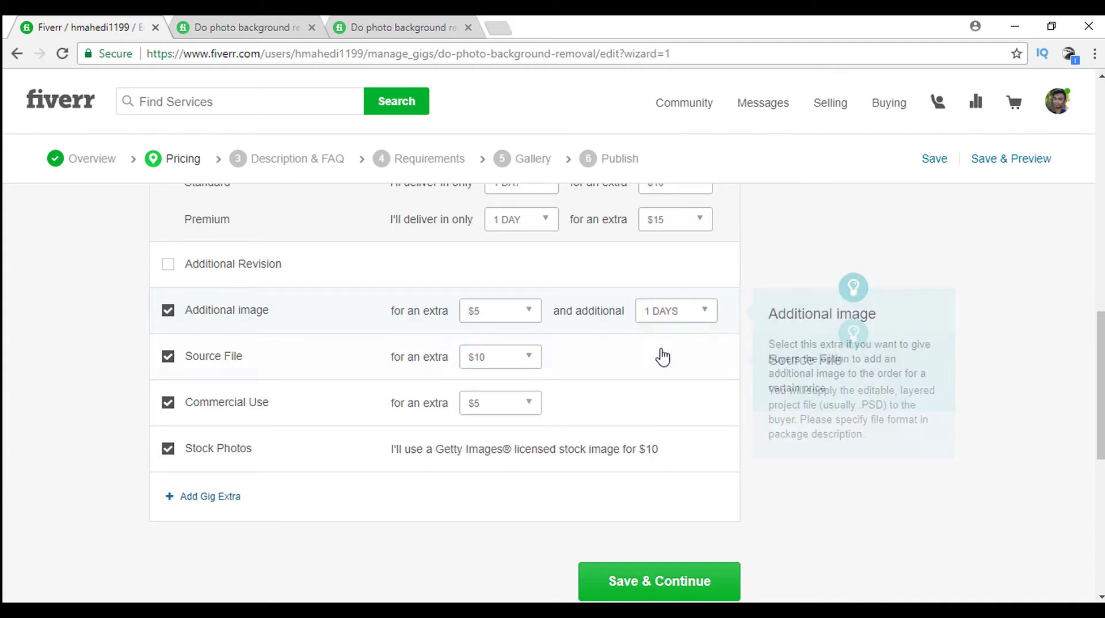
left_click(169, 265)
left_click(468, 273)
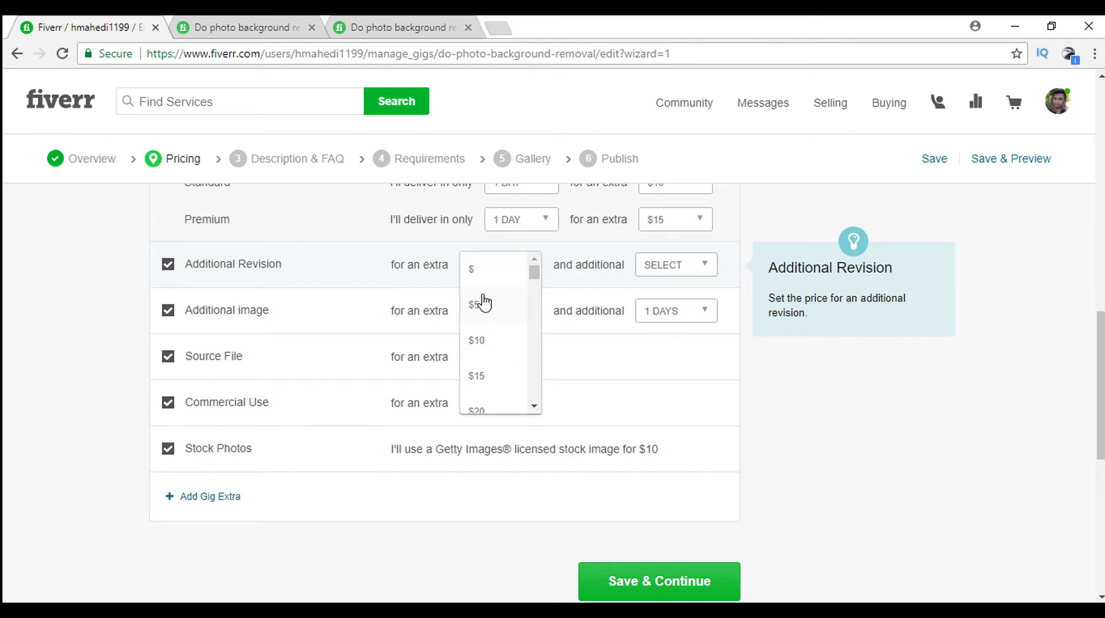
left_click(482, 304)
left_click(661, 268)
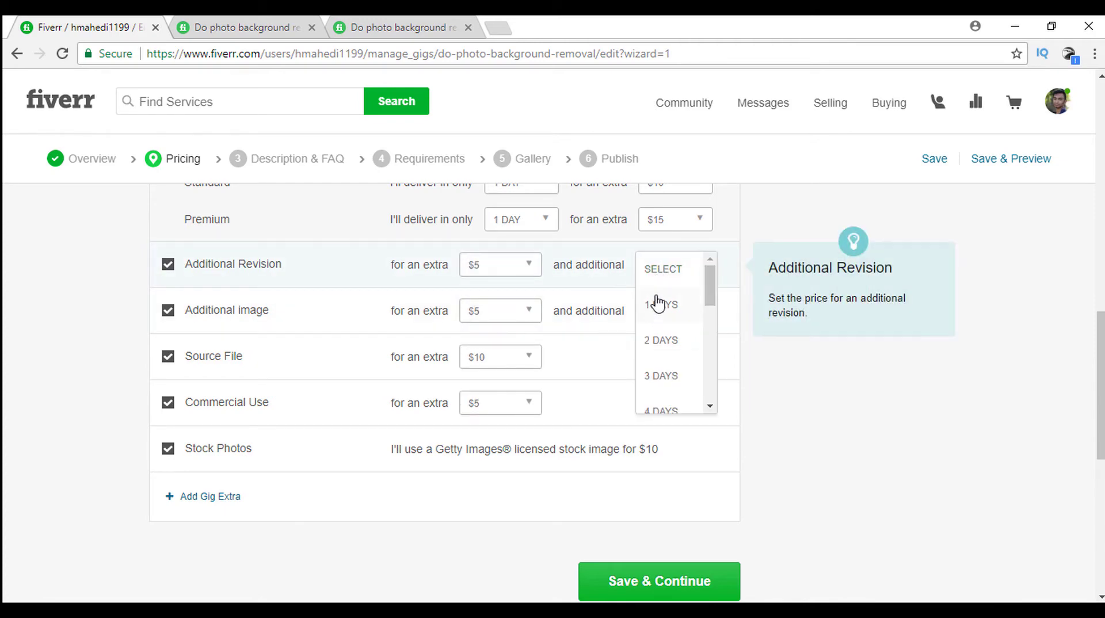
left_click(657, 304)
Step: Save the pricing to reach Description & FAQ, then bring up the Notepad gig notes
scroll(553, 345, "down", 5)
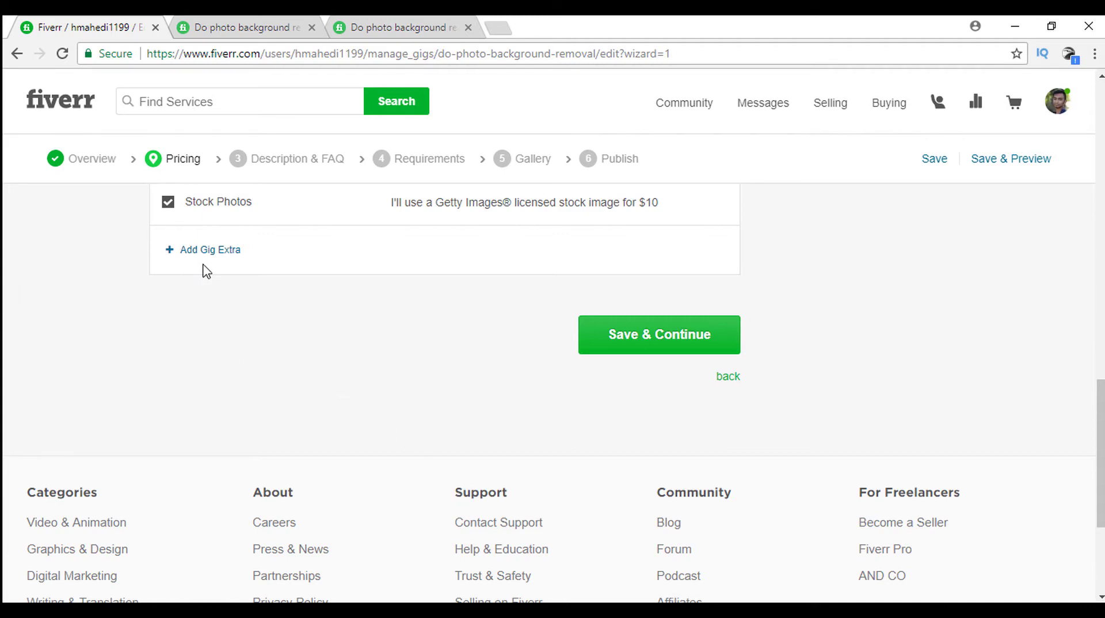
left_click(636, 349)
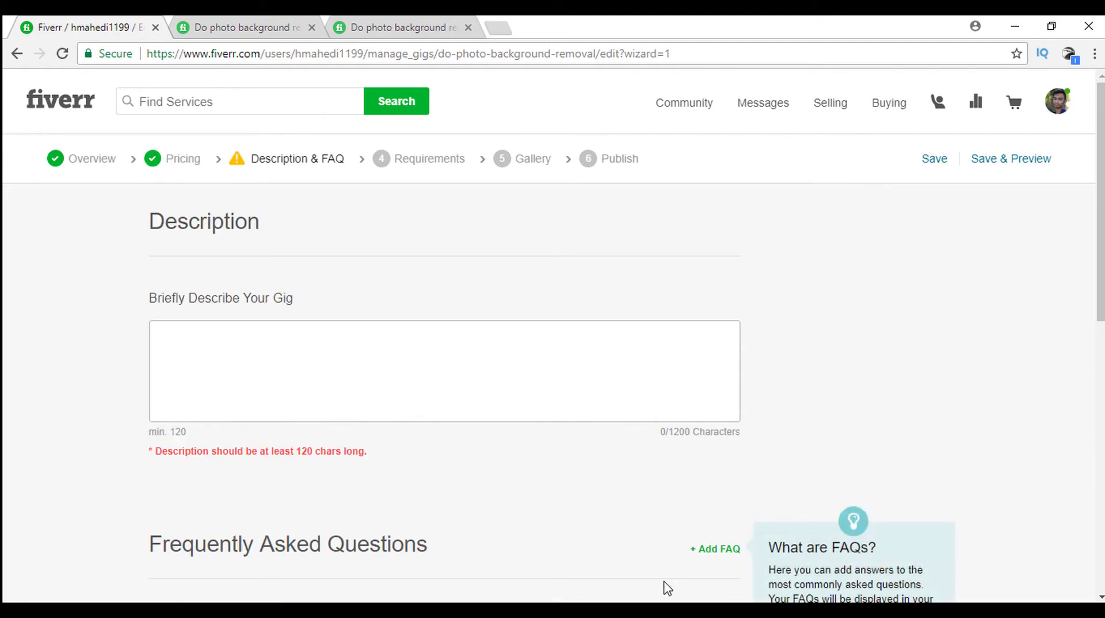
left_click(357, 610)
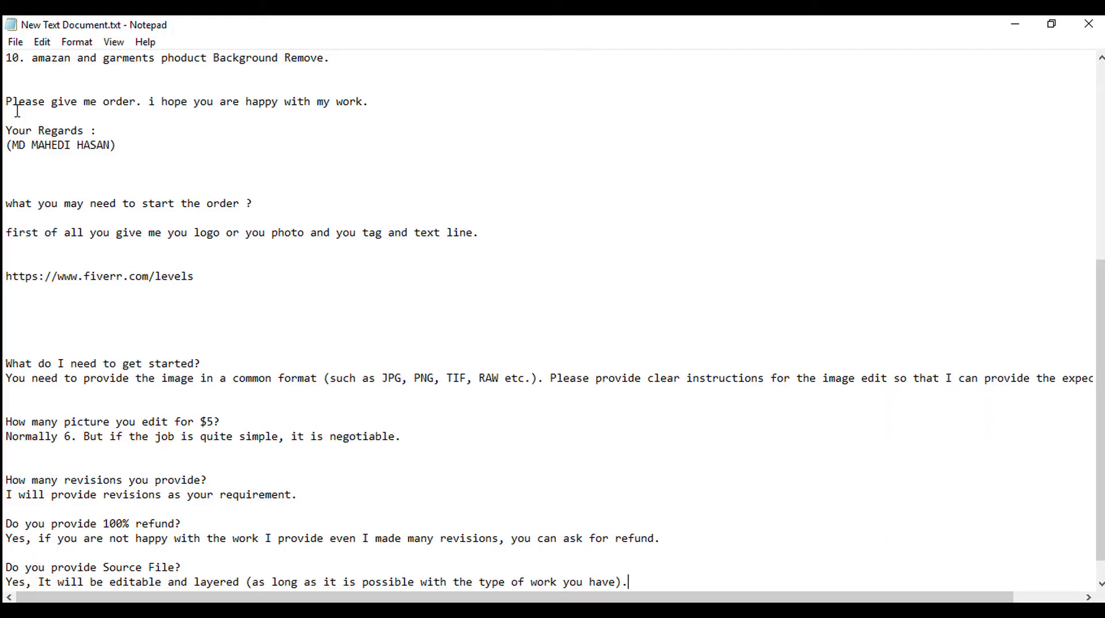
Step: Copy the entire gig description from Notepad and return to the Fiverr page
left_click_drag(5, 102, 157, 492)
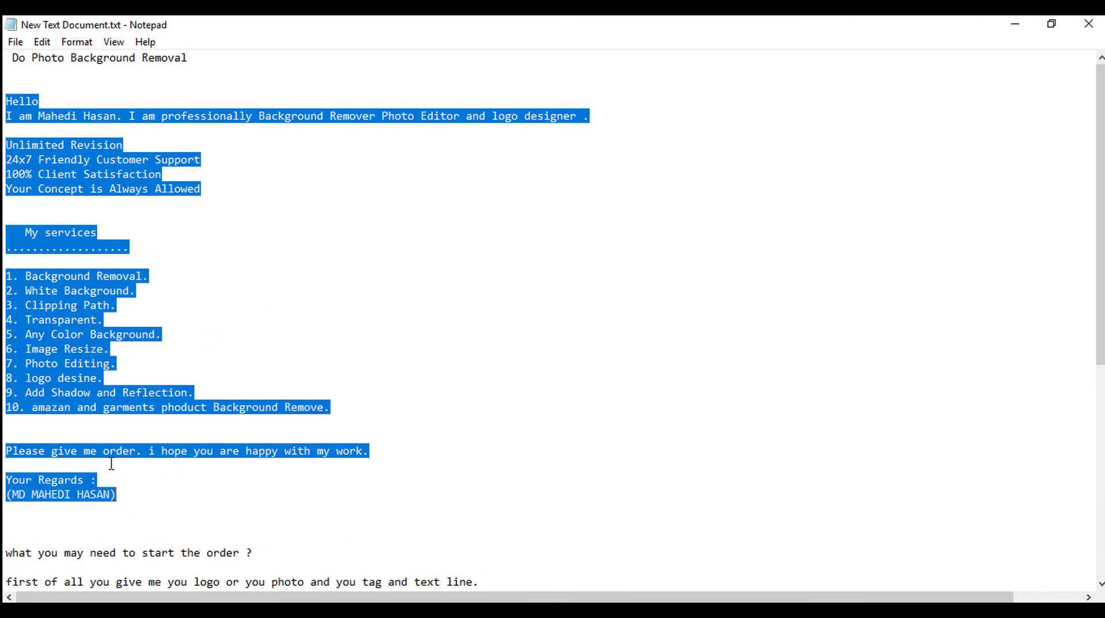
right_click(98, 451)
left_click(138, 277)
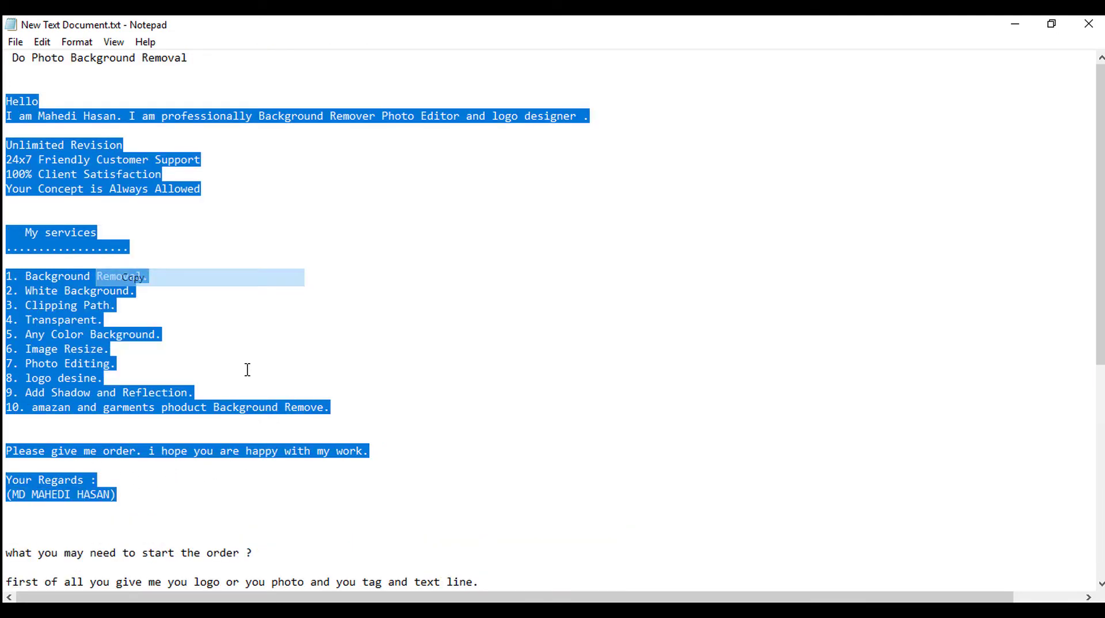
left_click(513, 609)
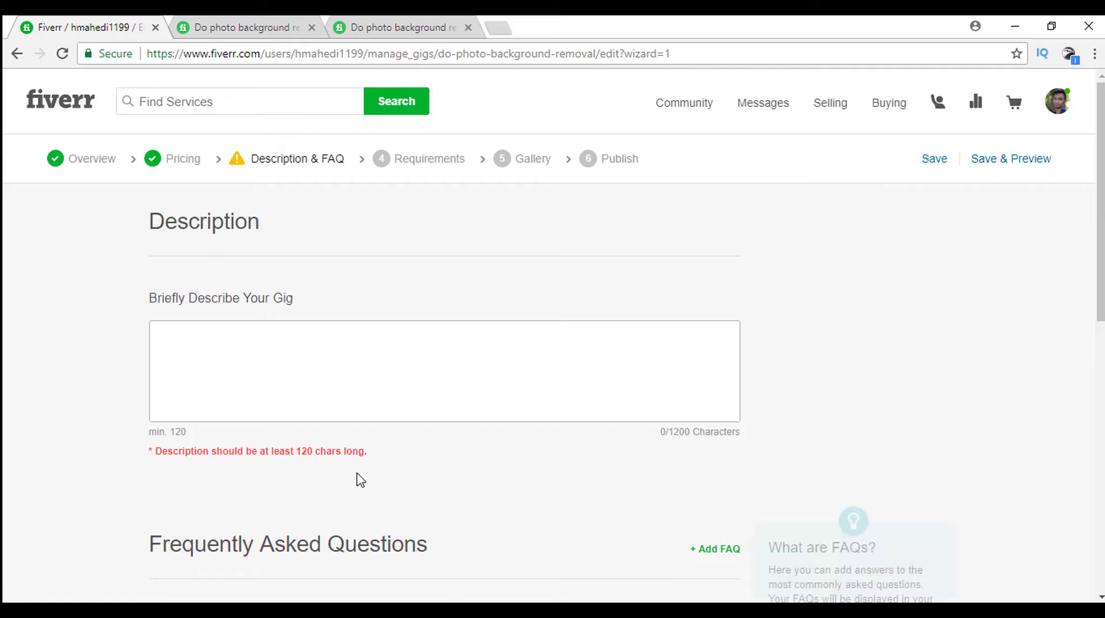
Step: Paste the copied text into the gig description box, then view a competitor's gig tab
left_click(279, 382)
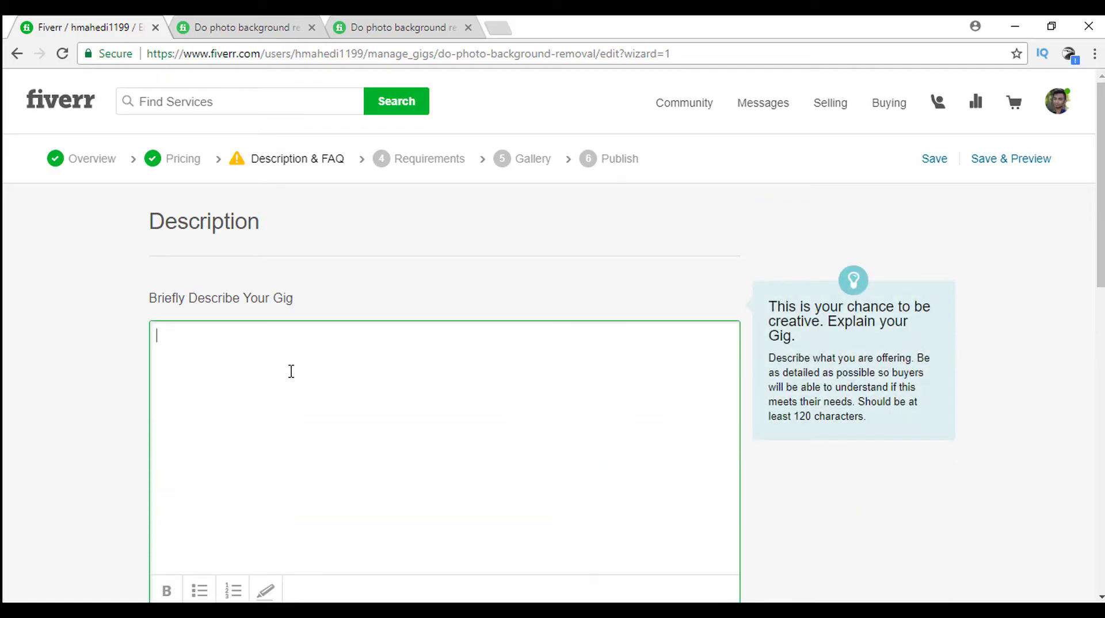
key("ctrl+v")
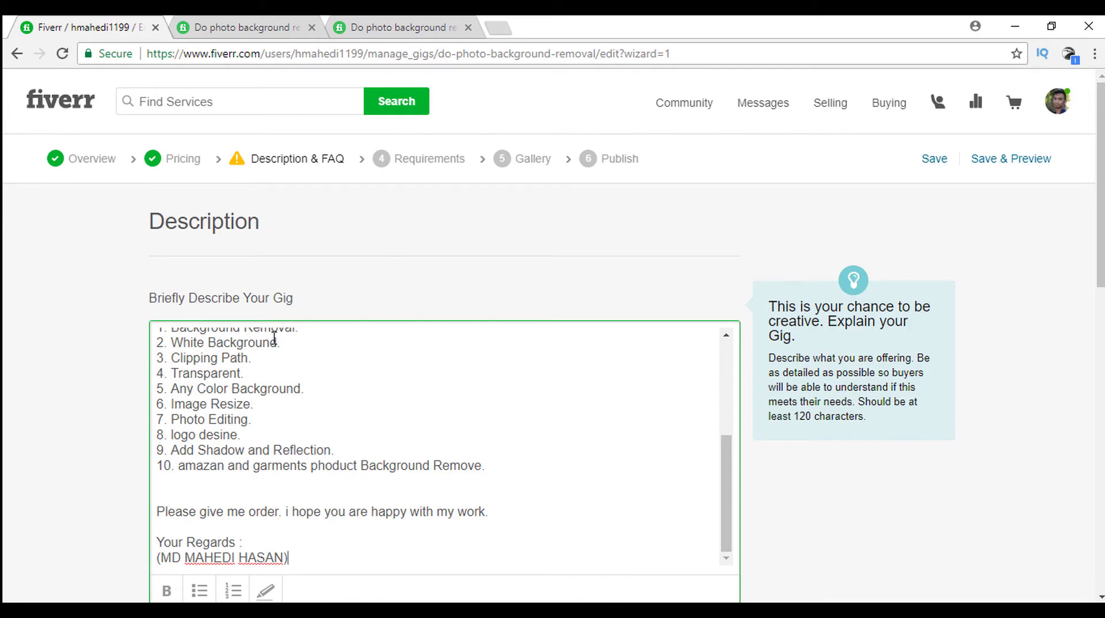
left_click(278, 23)
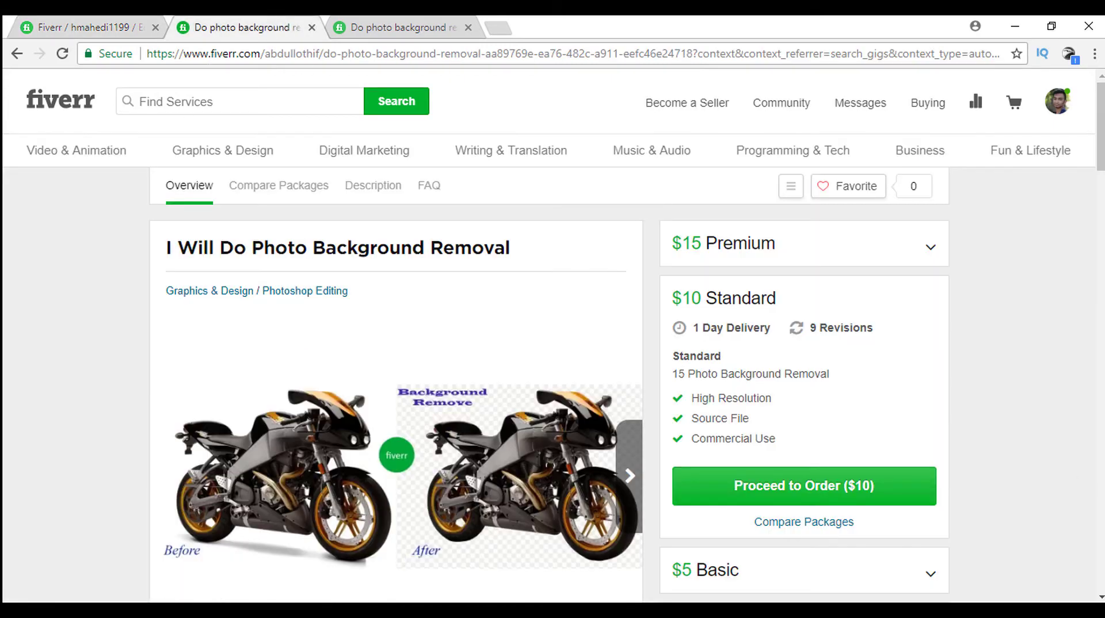
Step: Return to the own gig's editor and scroll below the 559-character description to the empty FAQ section
left_click_drag(1100, 126, 1101, 309)
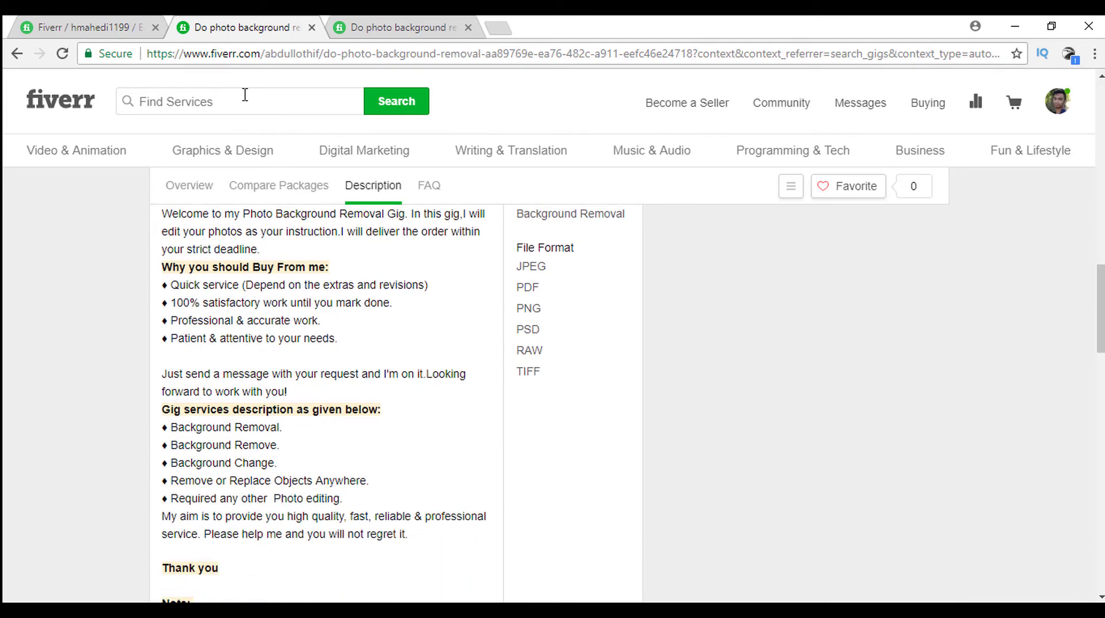
left_click(40, 20)
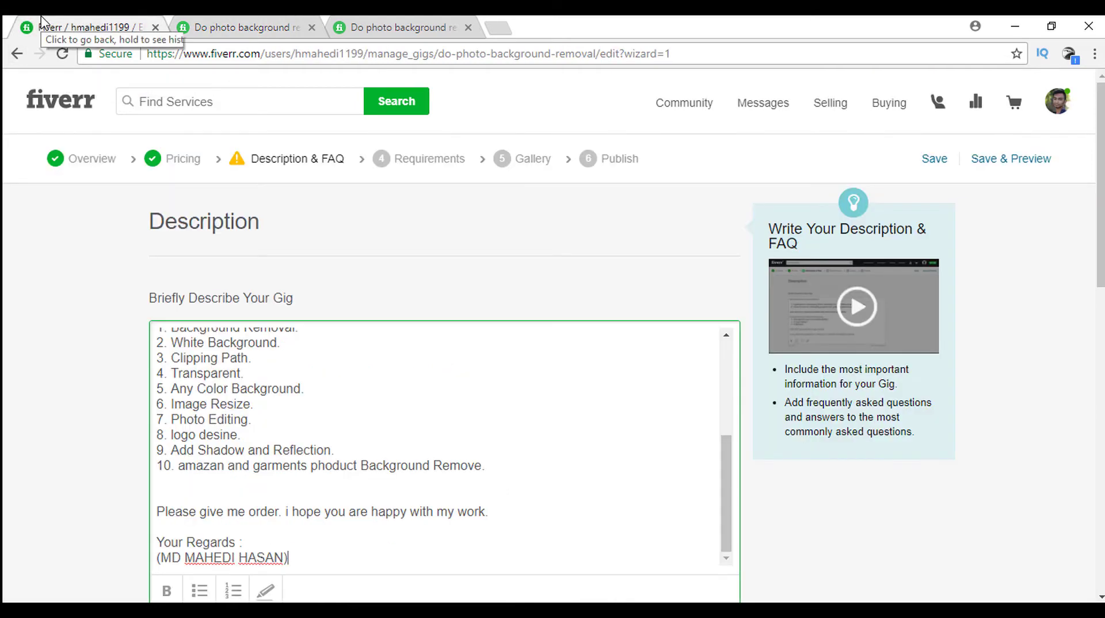
scroll(443, 345, "down", 5)
scroll(443, 345, "down", 3)
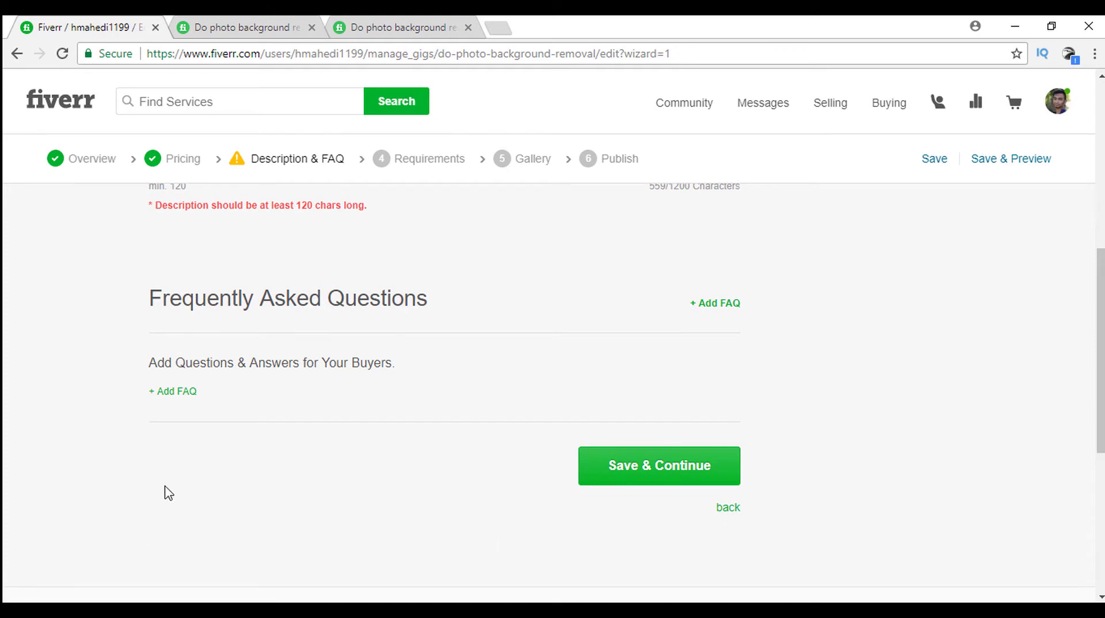
Step: Start a new FAQ entry and bring the Notepad gig notes to the front
left_click(168, 392)
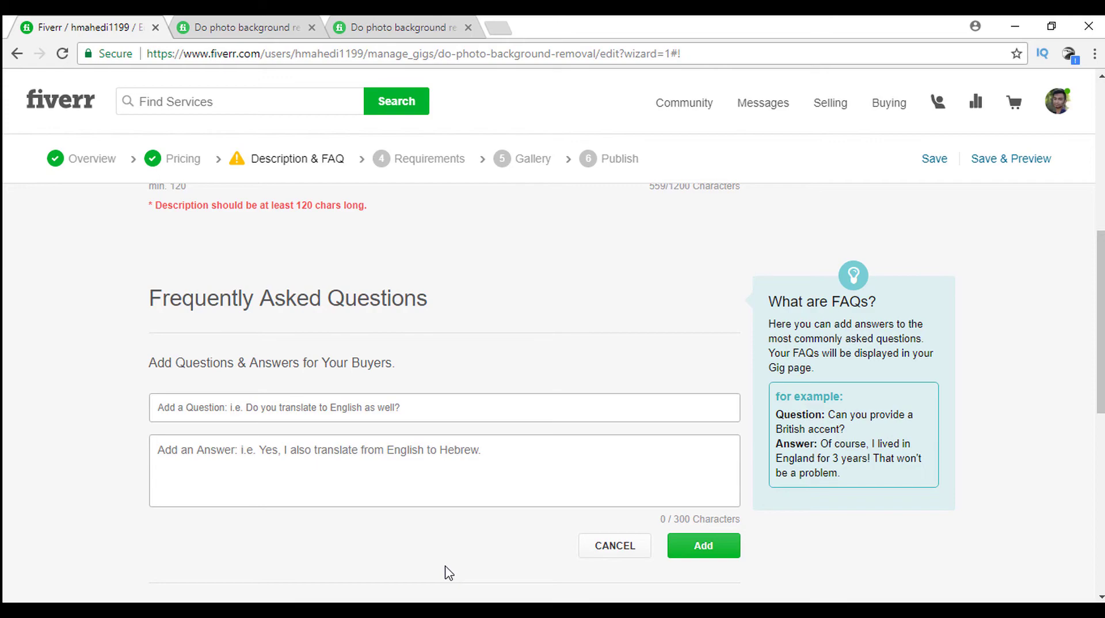
key("alt+Tab")
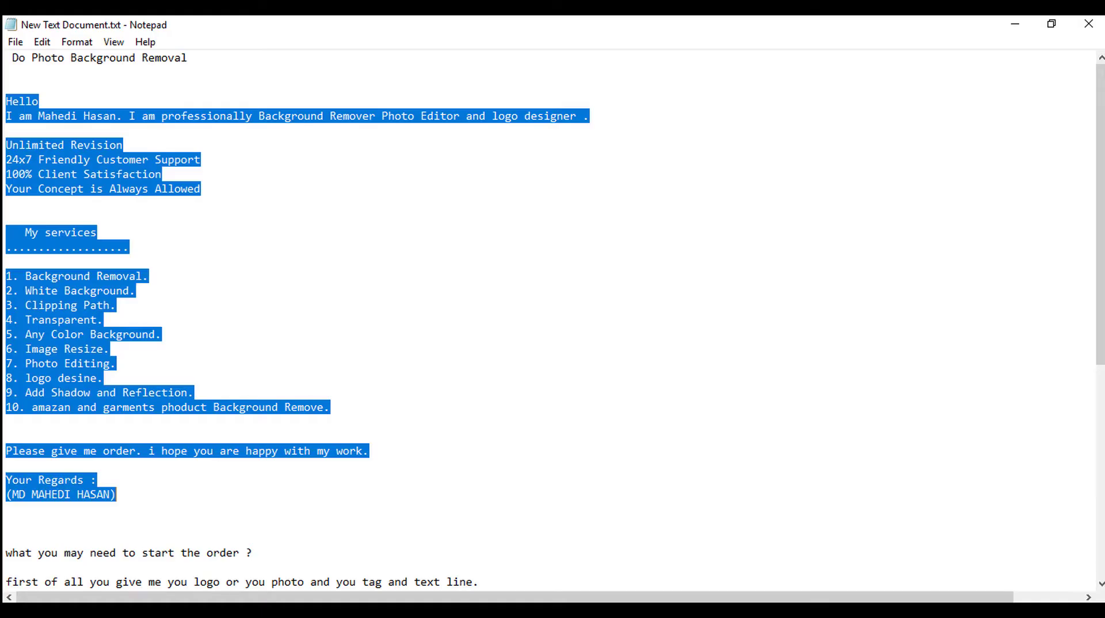
Step: Copy 'what you may need to start the order ?' from Notepad into the FAQ question field
left_click(625, 481)
left_click_drag(1100, 332, 1100, 398)
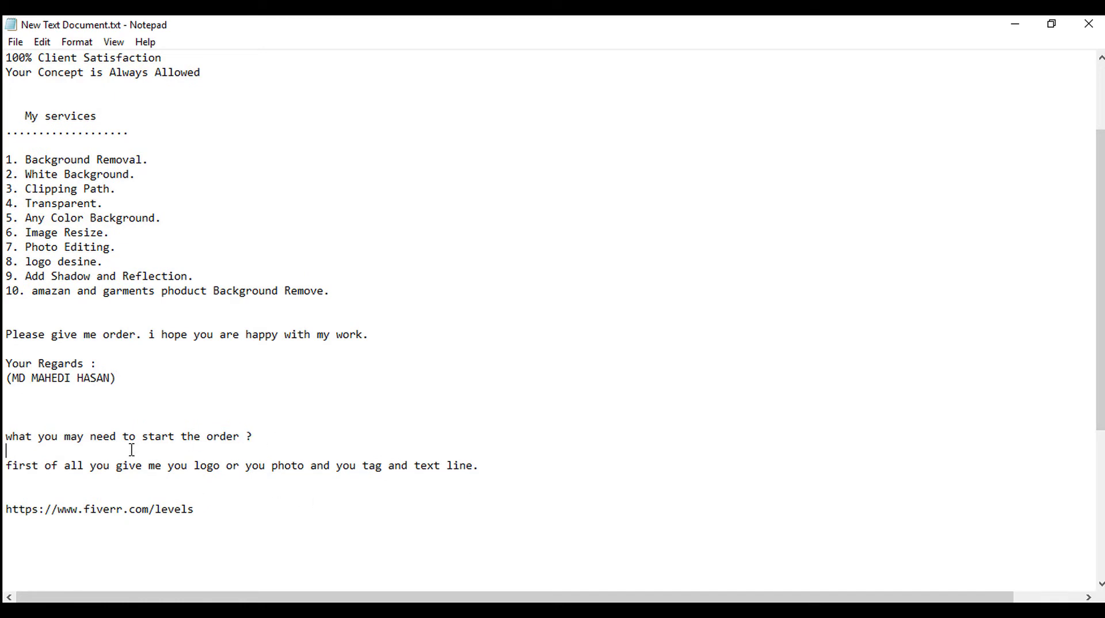
left_click_drag(131, 451, 6, 435)
right_click(36, 431)
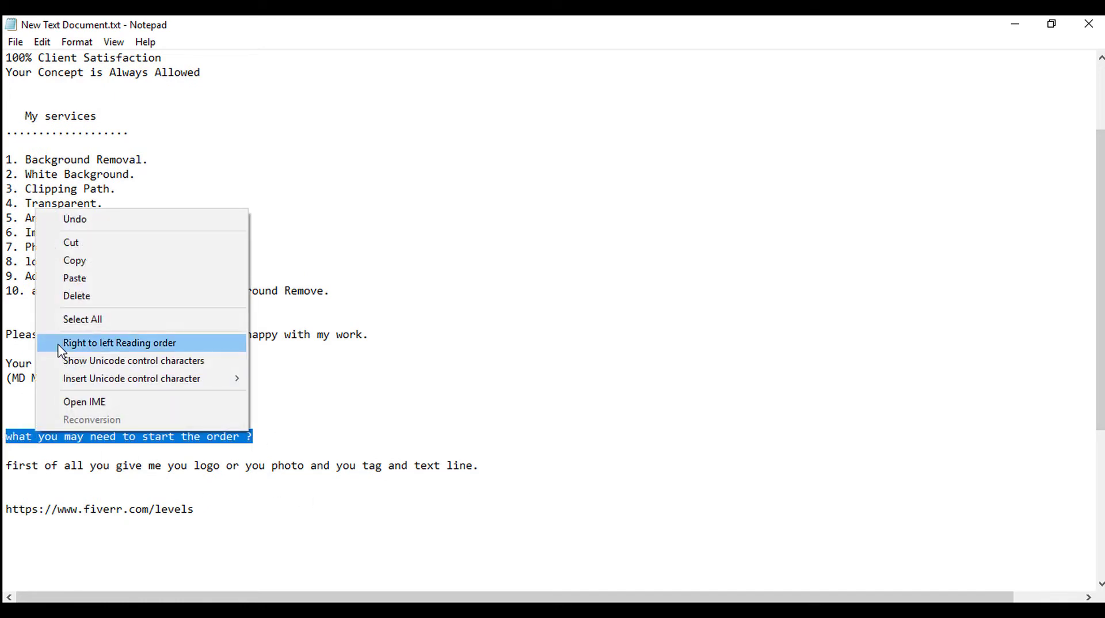
left_click(70, 262)
left_click(401, 610)
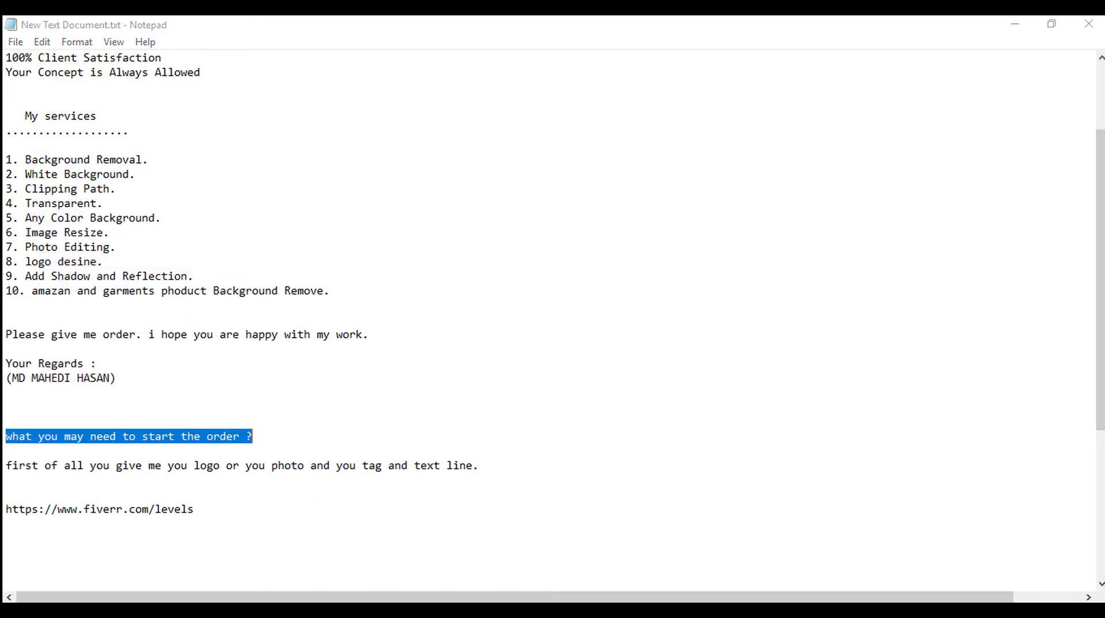
left_click(308, 410)
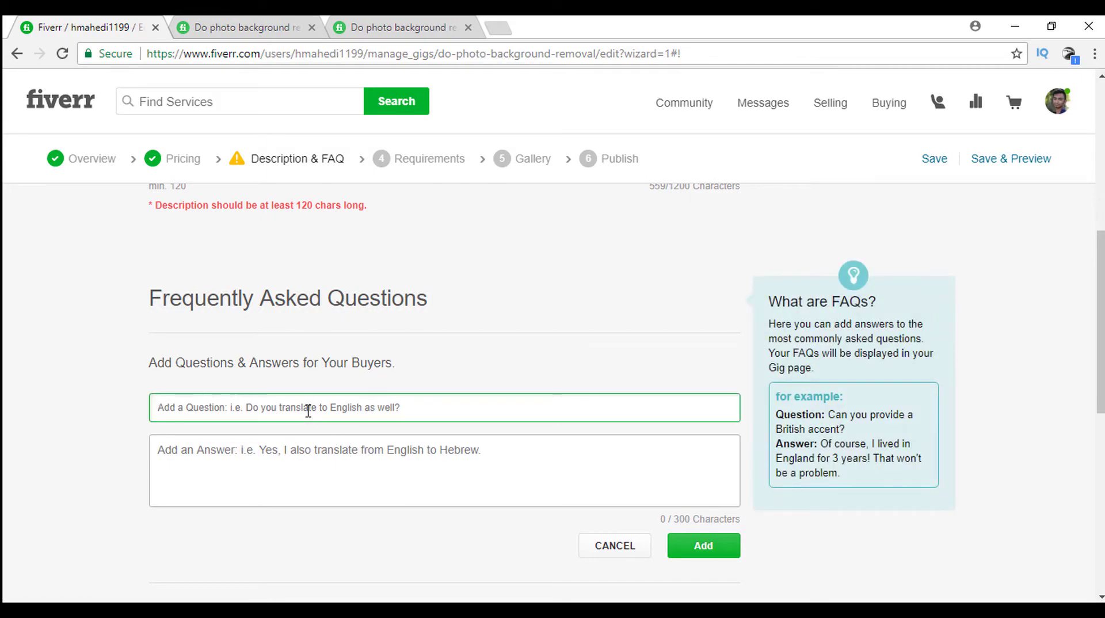
key("ctrl+v")
Step: Paste the answer line beginning 'first of all' into the FAQ answer and add the FAQ
key("alt+Tab")
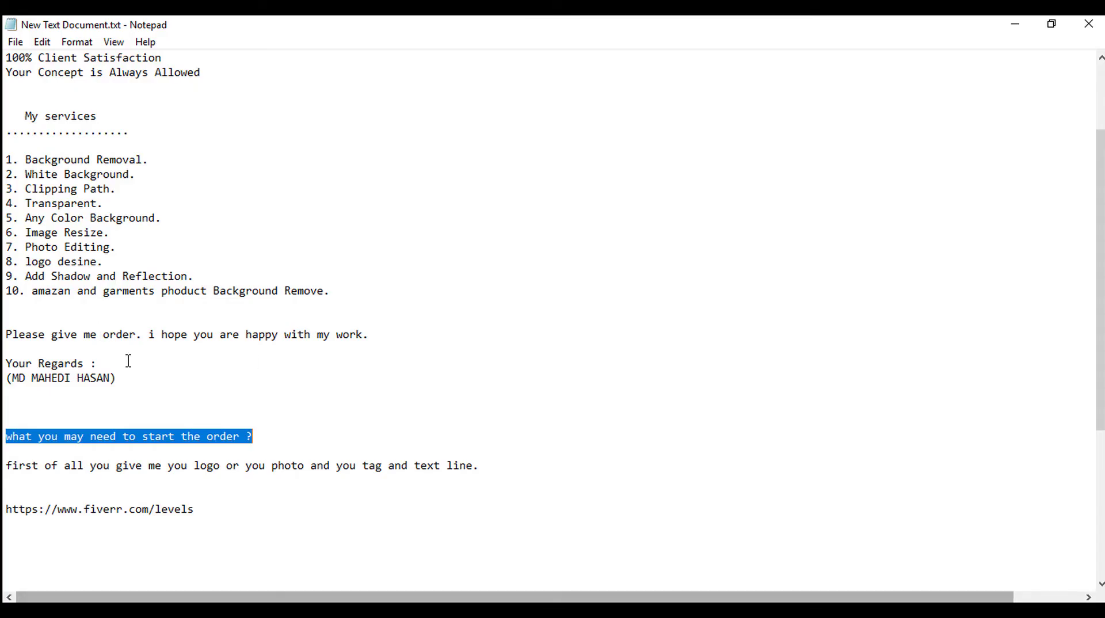
left_click_drag(5, 471, 508, 459)
key("ctrl+c")
key("alt+Tab")
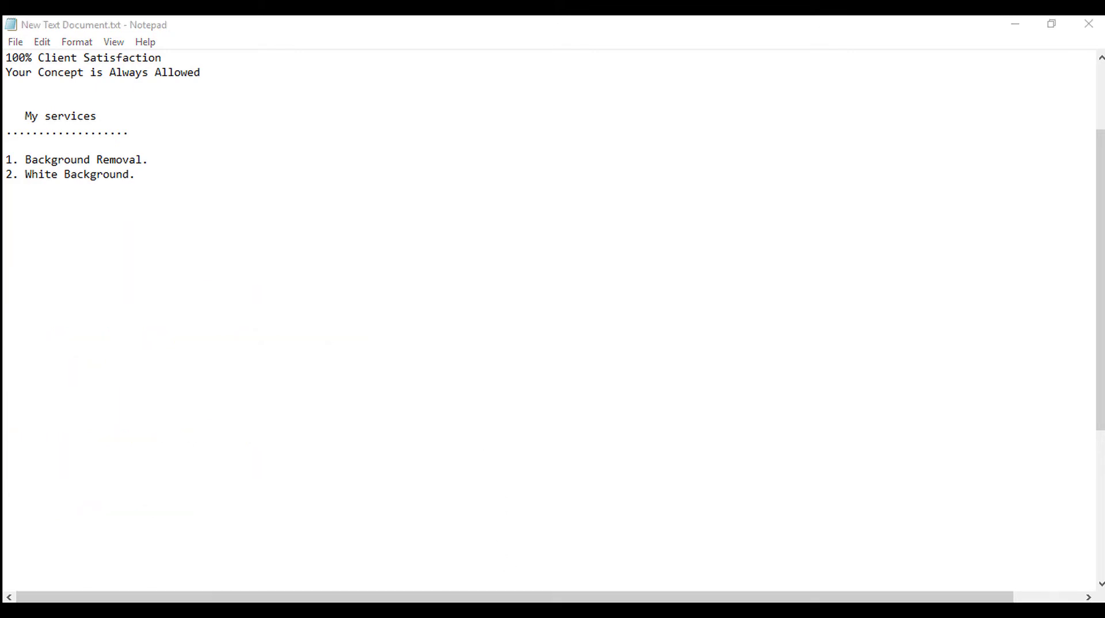
left_click(289, 484)
key("ctrl+v")
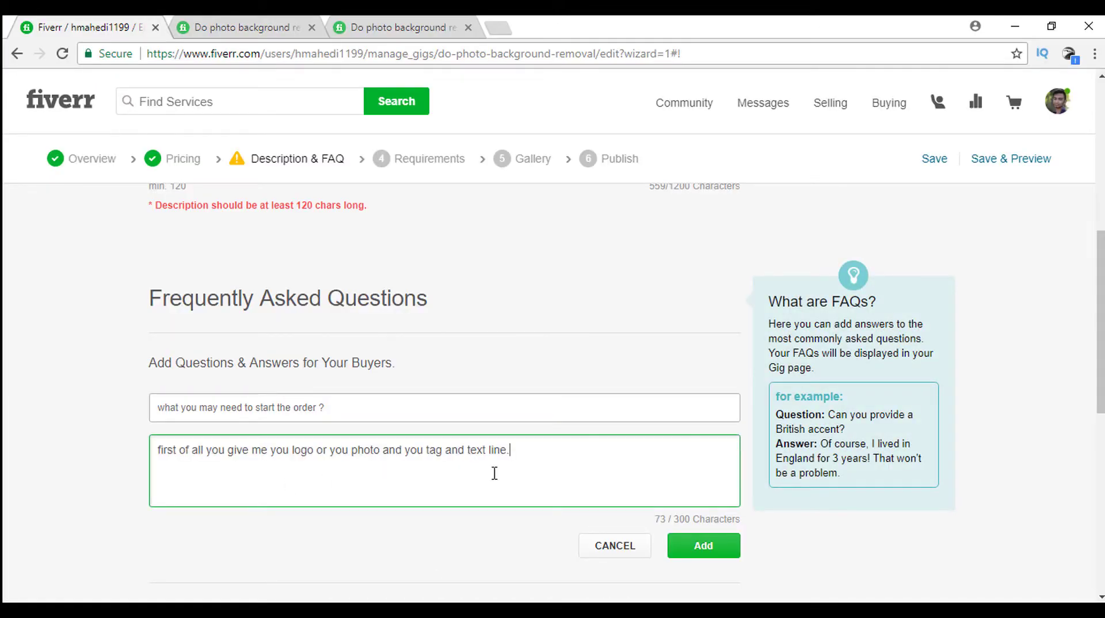
left_click(693, 547)
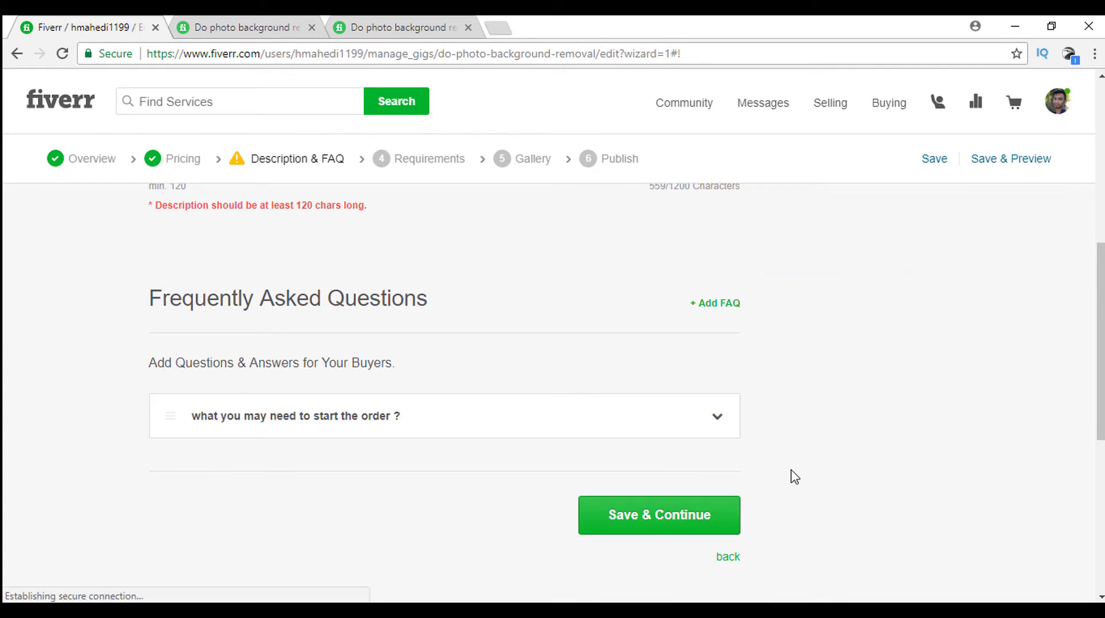
Step: Save the Description & FAQ and Requirements steps to reach the gallery
scroll(791, 476, "down", 2)
left_click(624, 428)
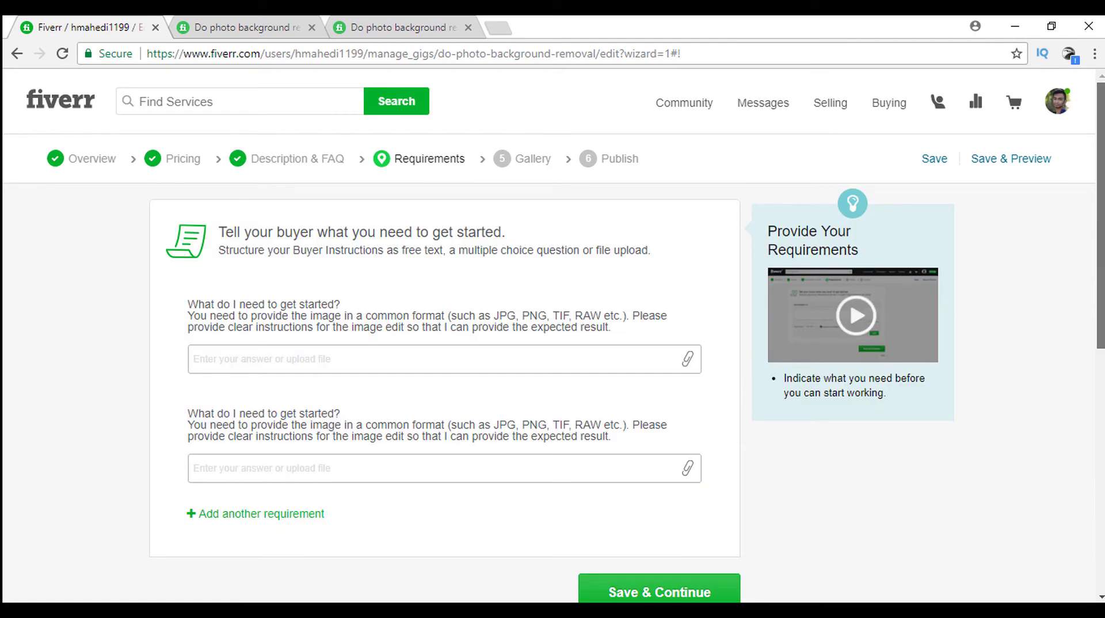
scroll(863, 392, "down", 3)
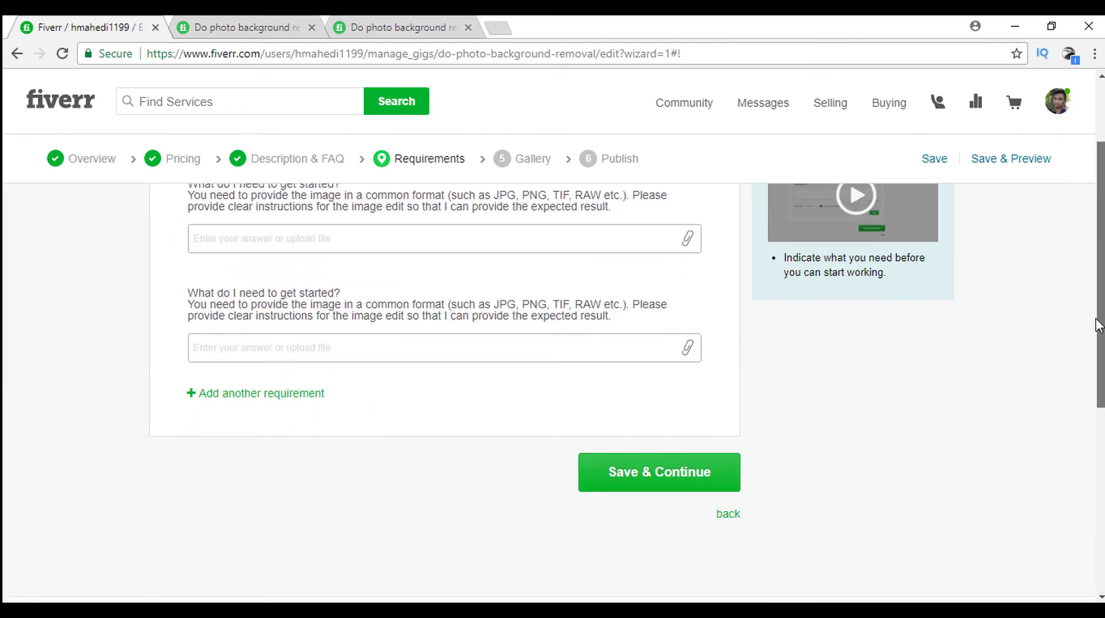
left_click(660, 459)
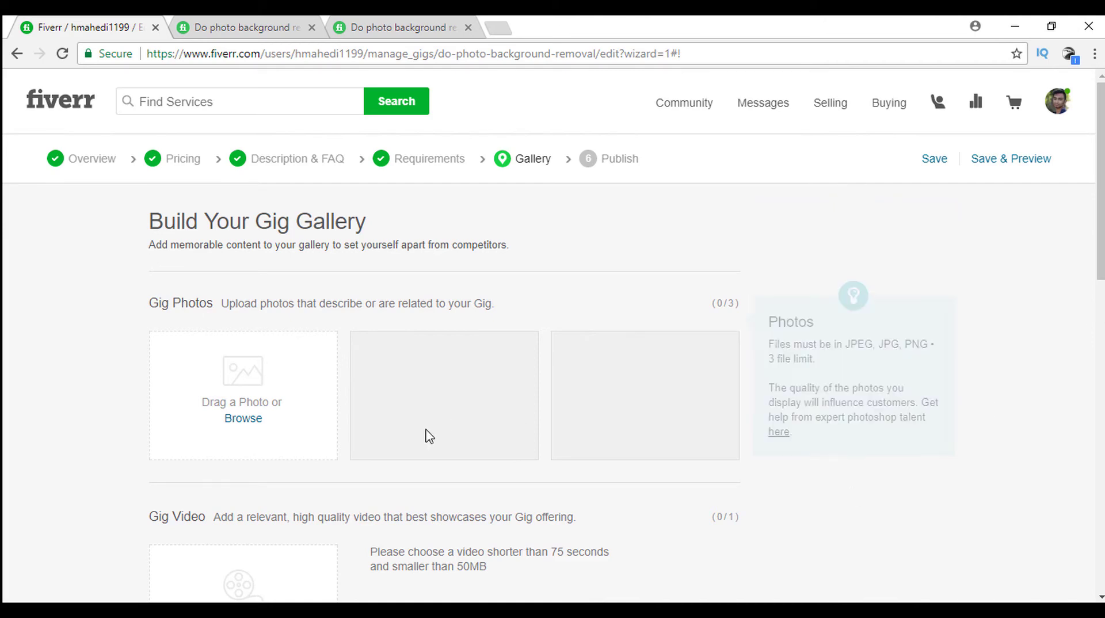
Step: Upload Photoshop-for-Photo-Editing.jpg, background-remove.jpg and the white shoes photo as the three gig photos
left_click(254, 426)
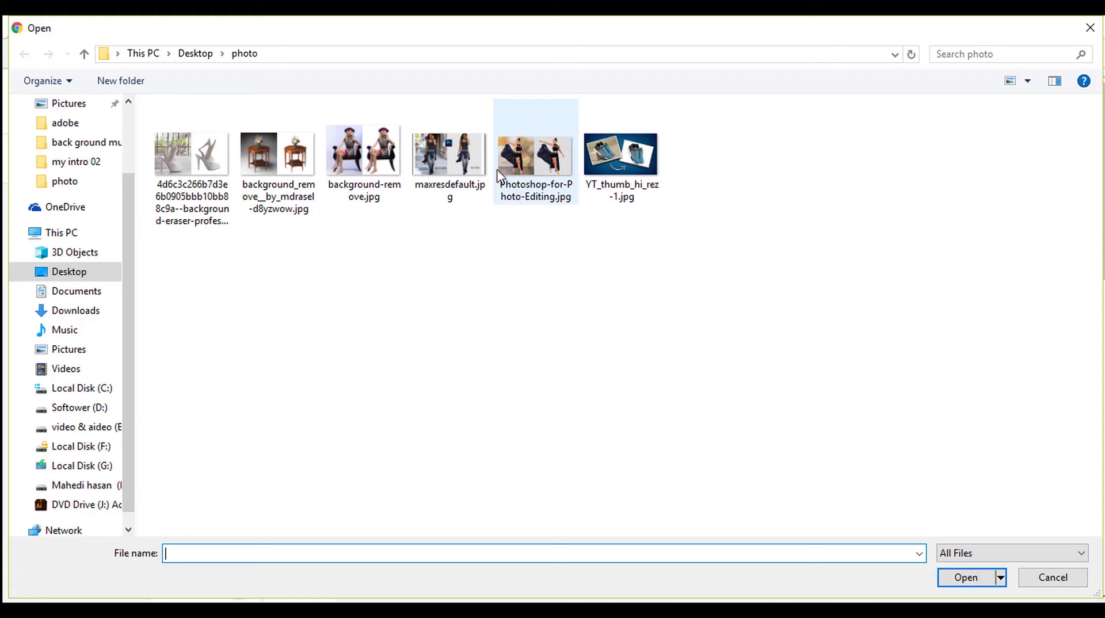
double_click(543, 179)
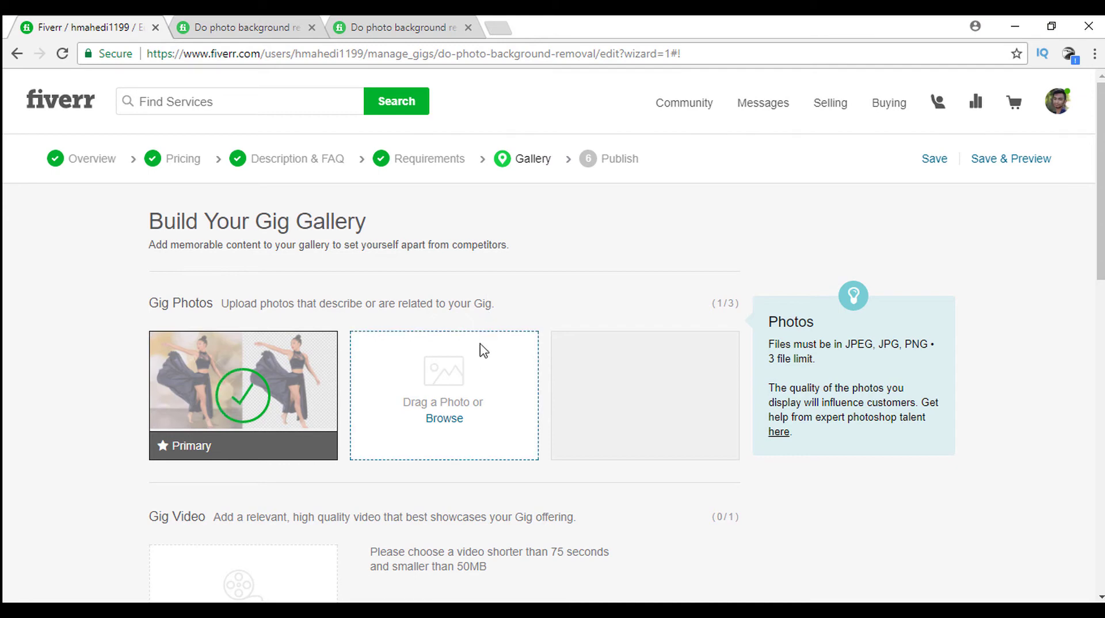
left_click(444, 419)
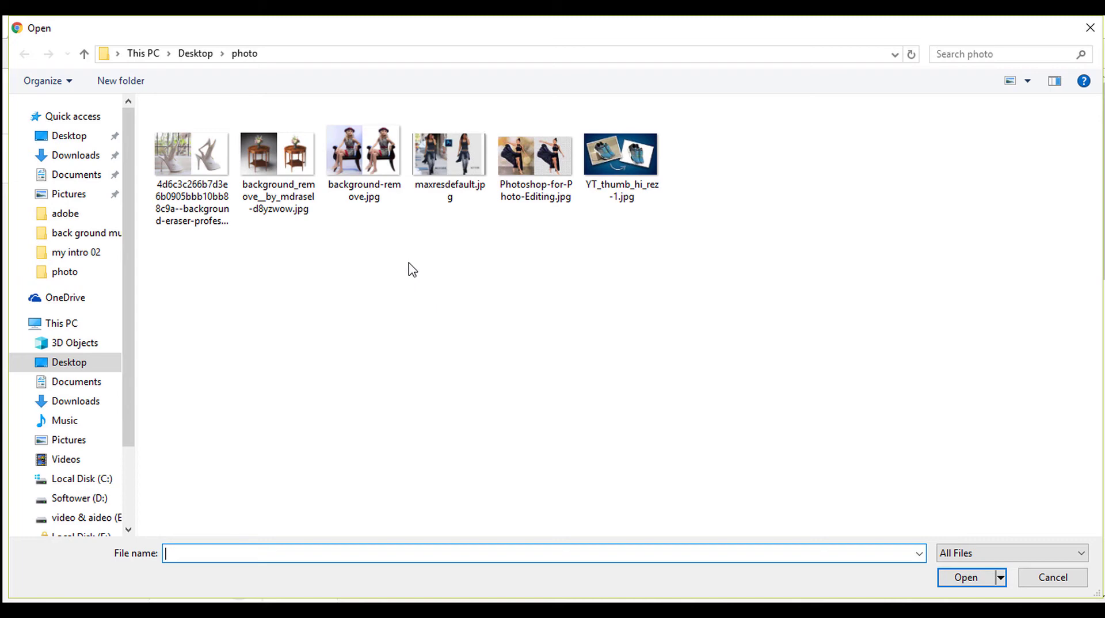
double_click(352, 159)
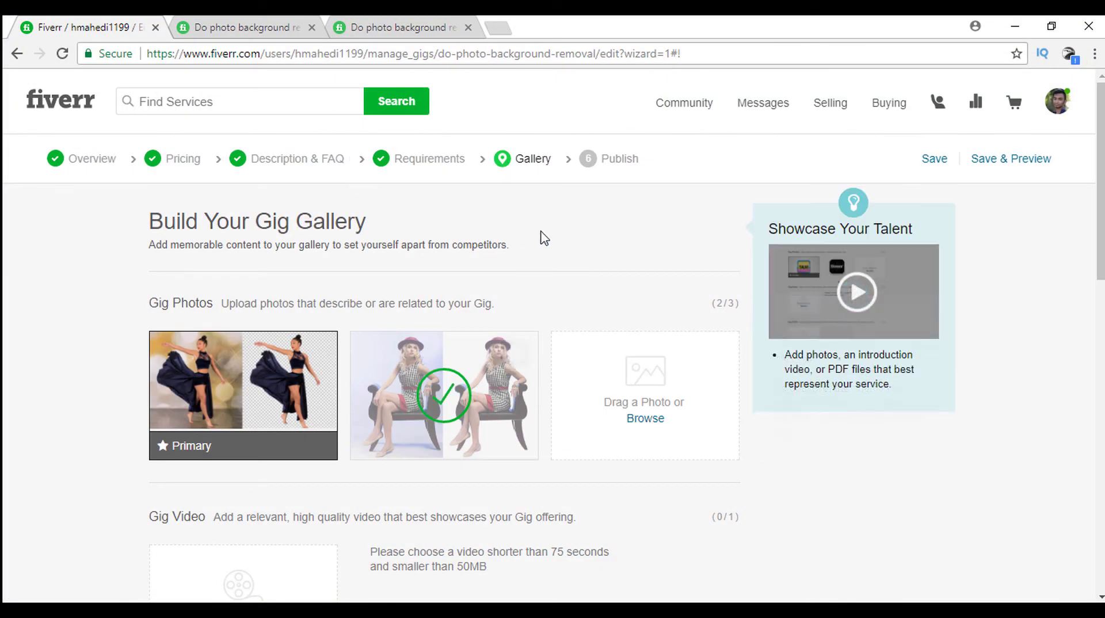
left_click(635, 424)
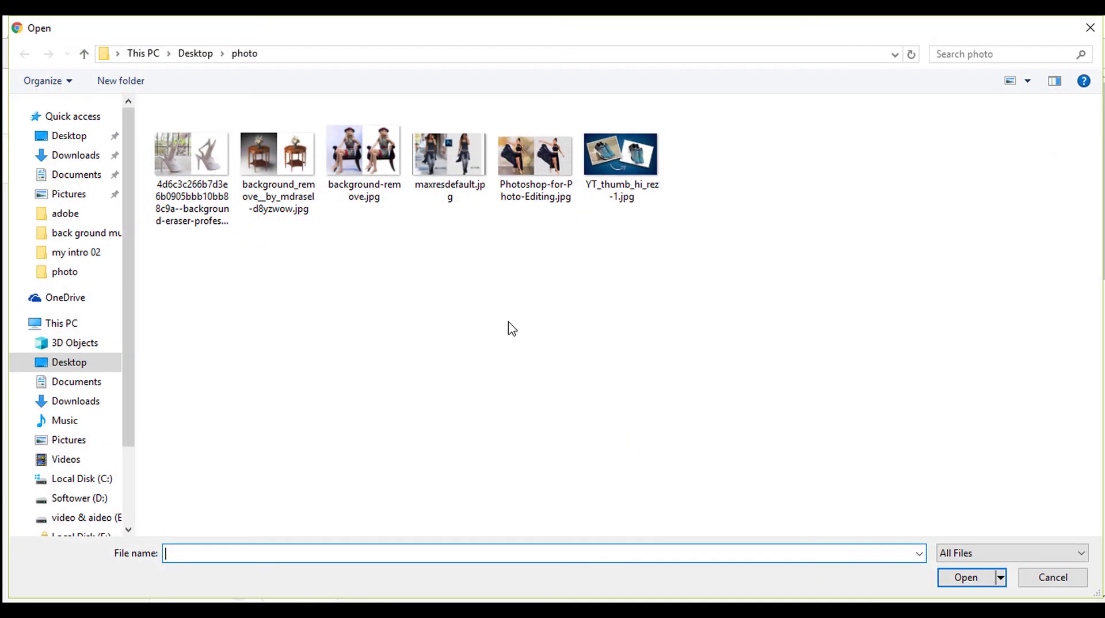
double_click(199, 171)
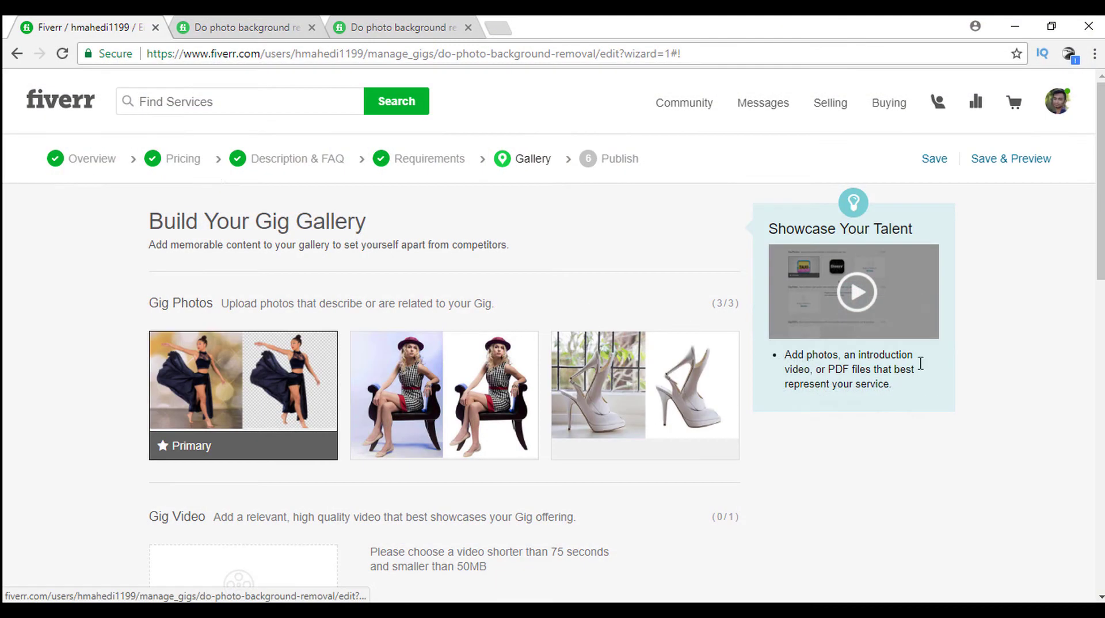
Step: Close the duplicate reference gig tab and review the remaining reference gig and its seller's profile
left_click_drag(1101, 185, 1100, 255)
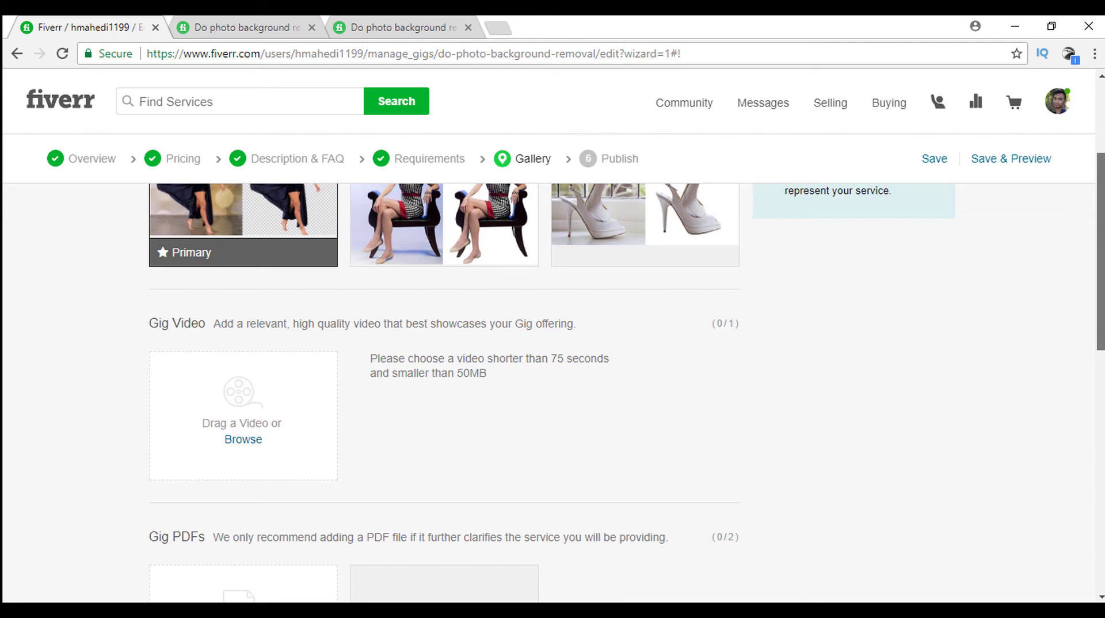
left_click_drag(1100, 251, 1101, 259)
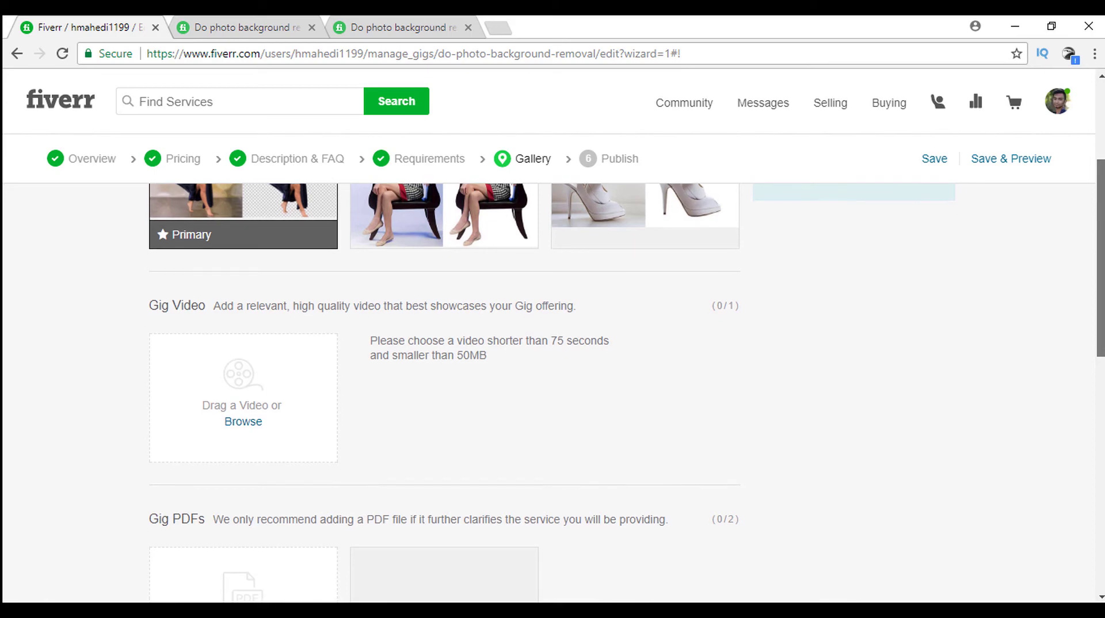
left_click_drag(1101, 258, 1100, 260)
left_click(735, 613)
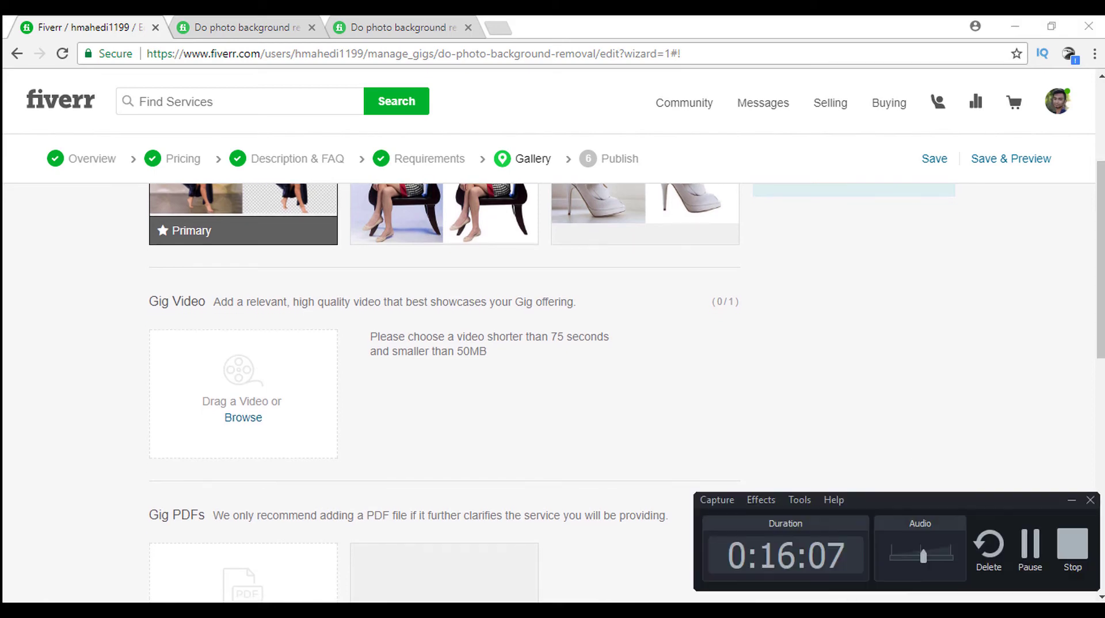
left_click(1069, 502)
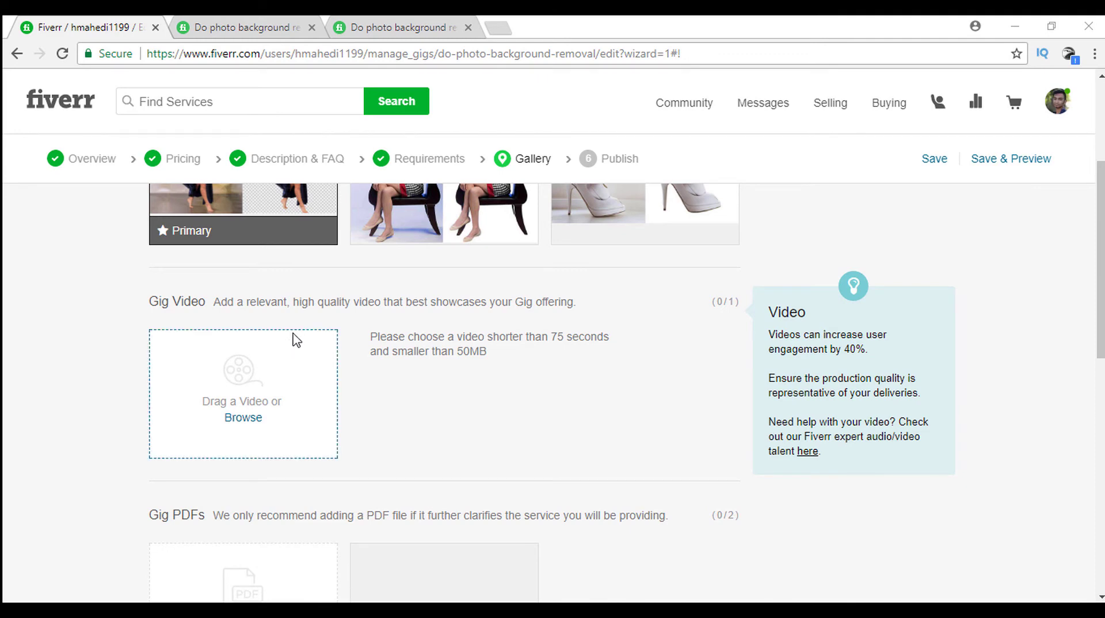
left_click(311, 27)
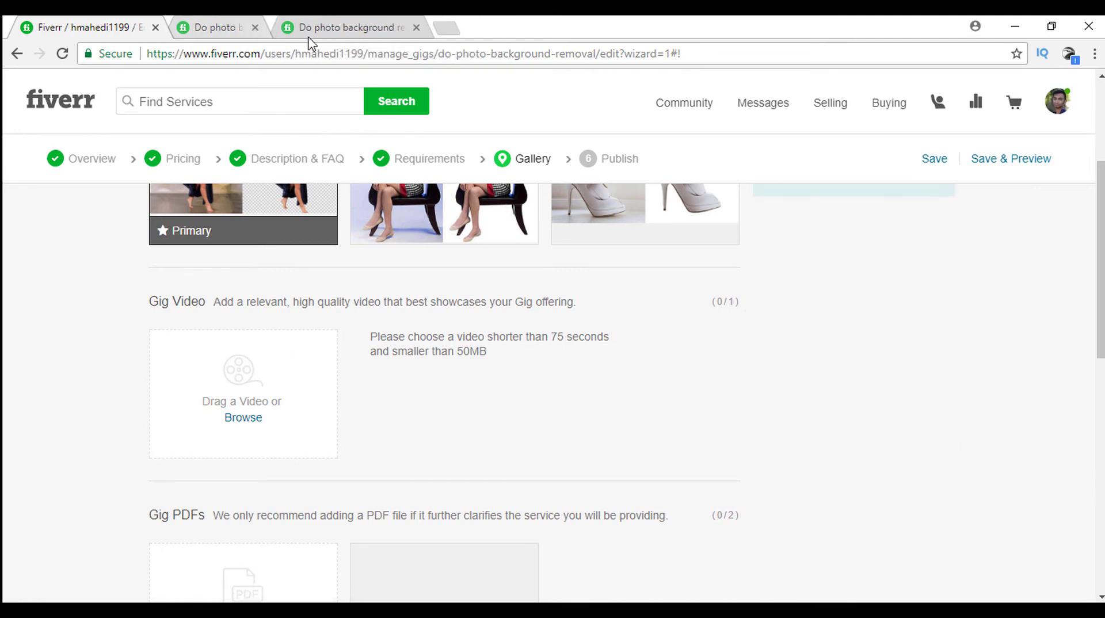
left_click(291, 29)
scroll(1078, 326, "down", 10)
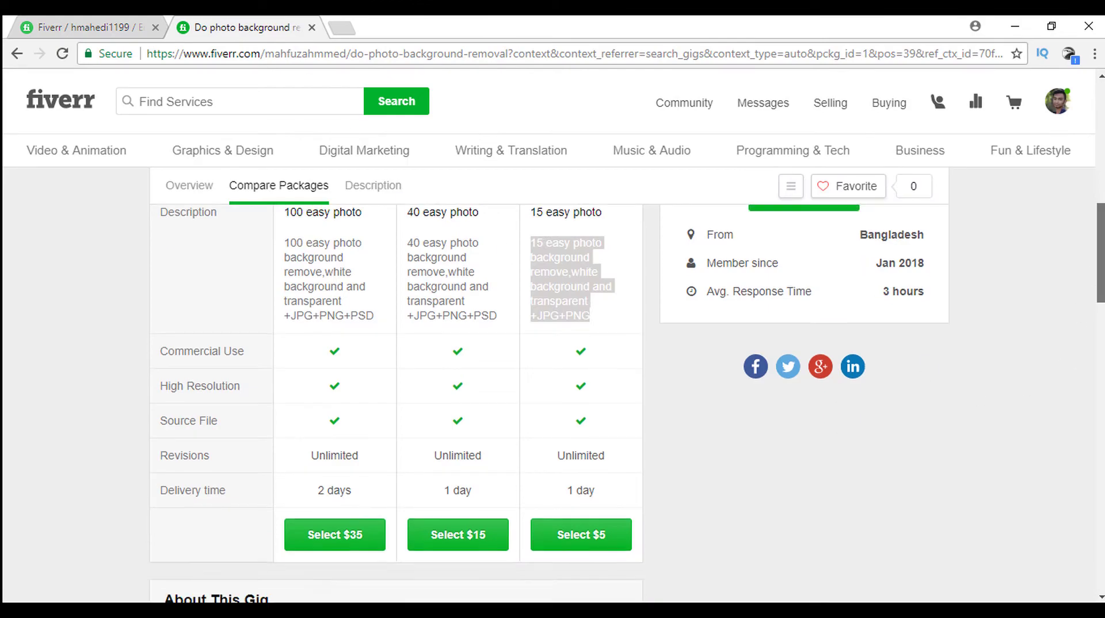
scroll(553, 385, "up", 15)
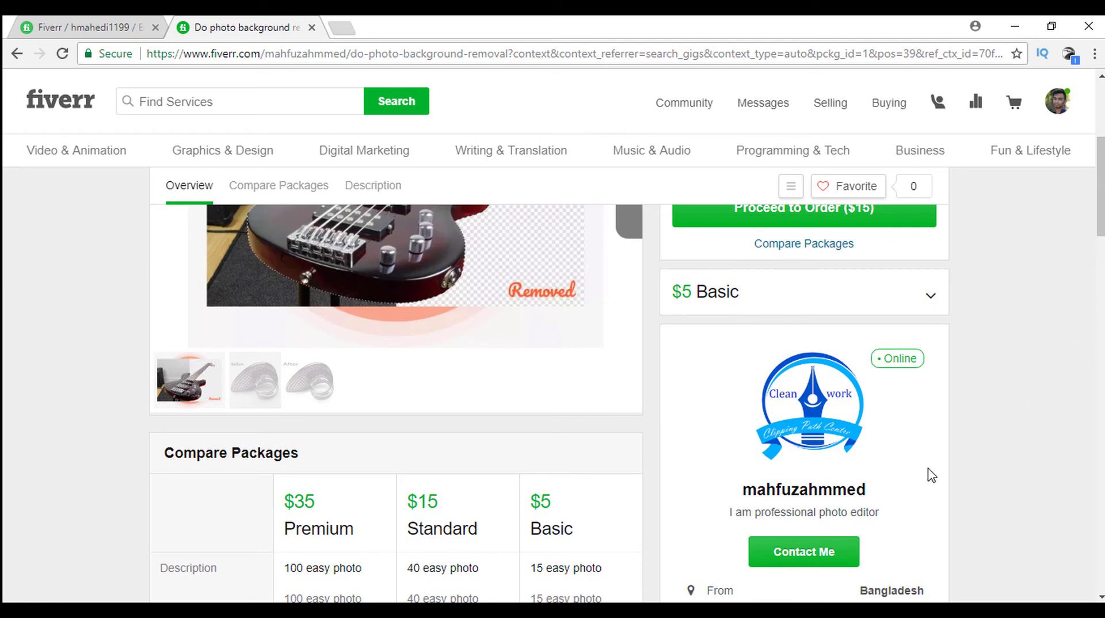
left_click(817, 491)
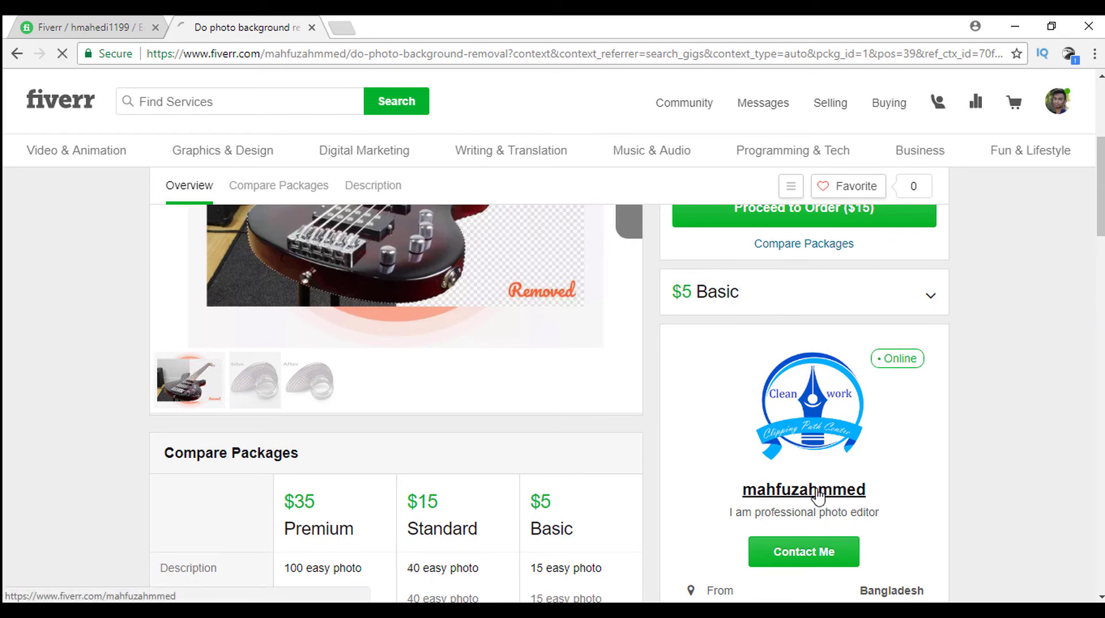
Step: Back in the gig editor, save the three-photo gallery and continue to Publish
left_click(84, 26)
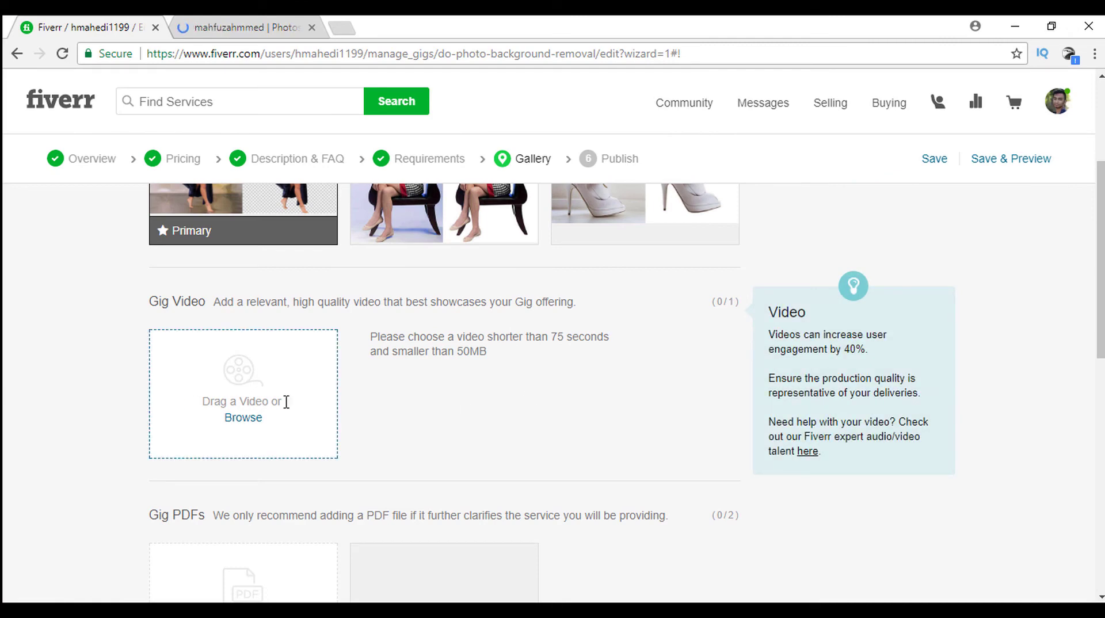
scroll(443, 391, "down", 3)
scroll(443, 392, "down", 1)
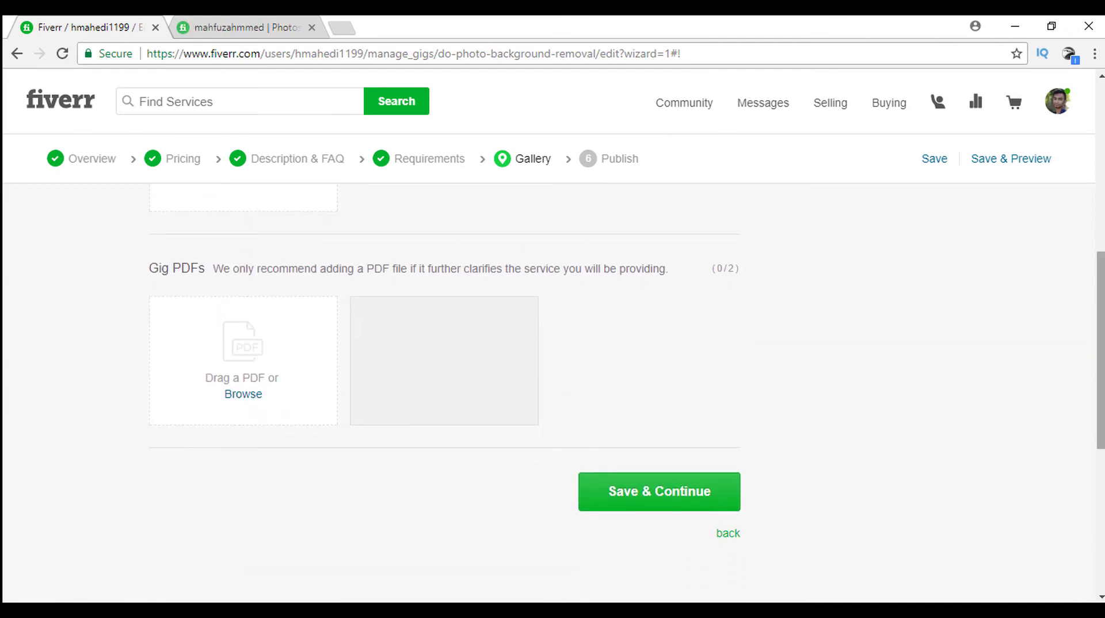
left_click(648, 494)
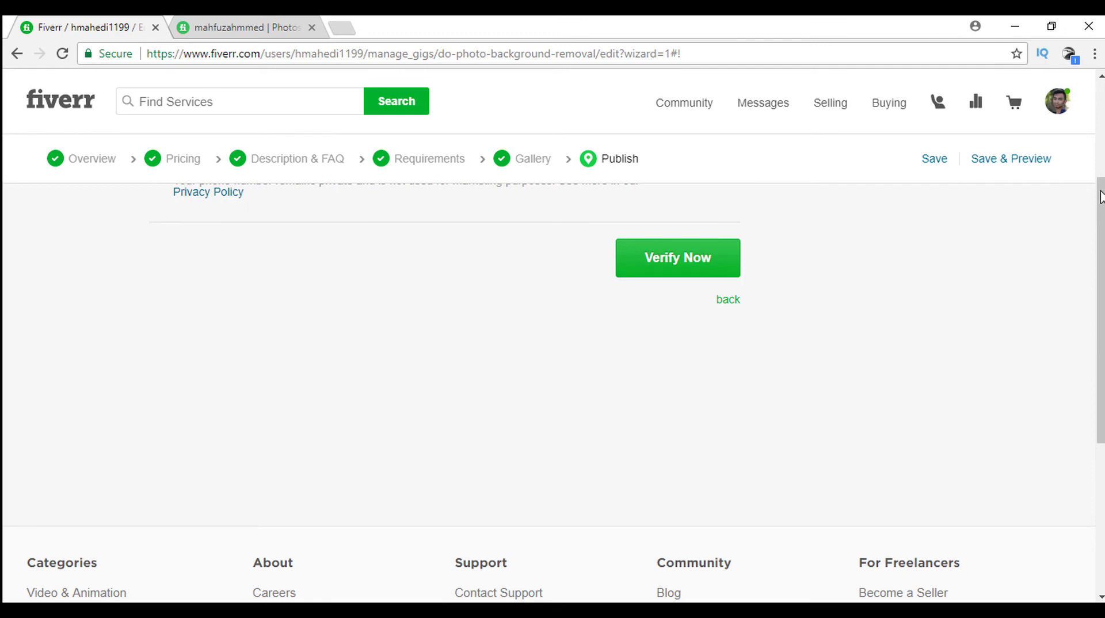
Step: Open phone verification from the Publish step, with Bangladesh as the country
scroll(1100, 198, "up", 3)
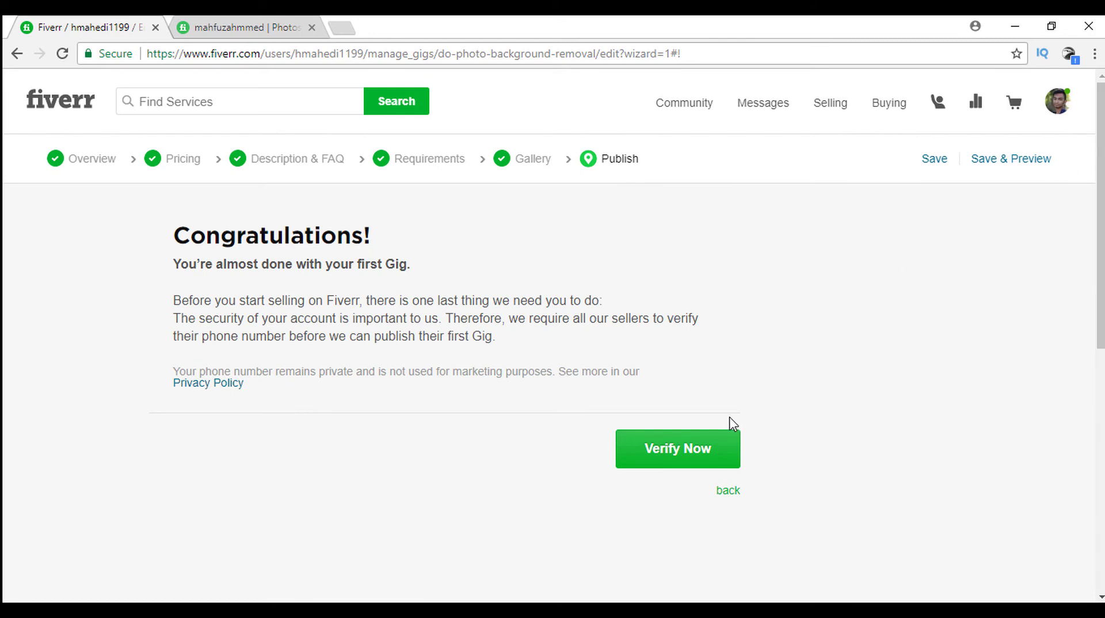
left_click(668, 458)
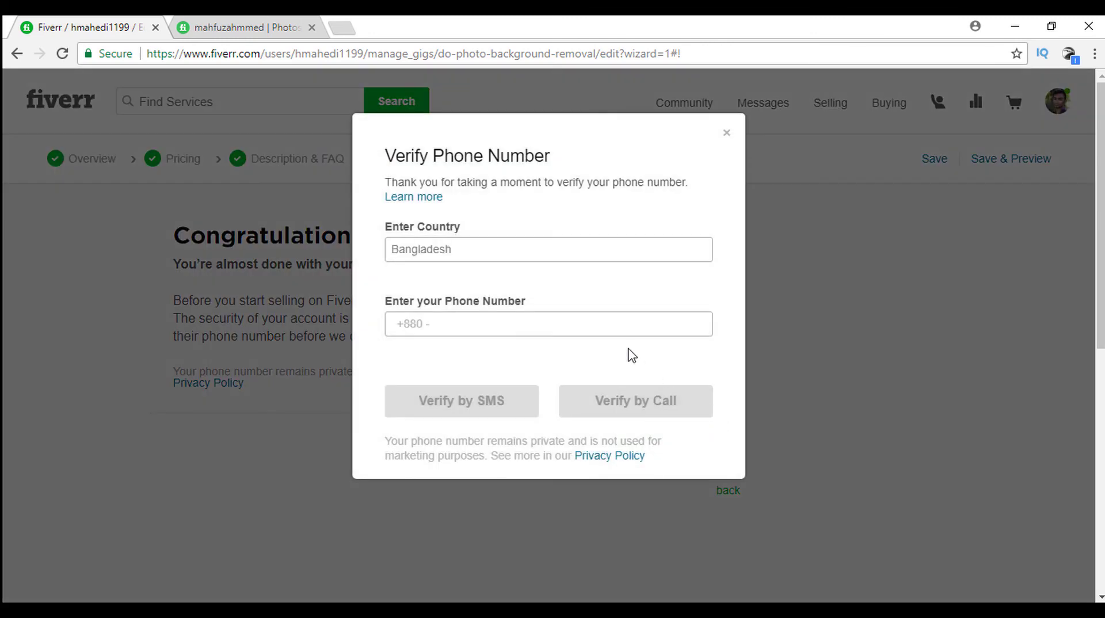
Step: Enter the seller's phone number, request the SMS code, and submit the received verification code
left_click(477, 328)
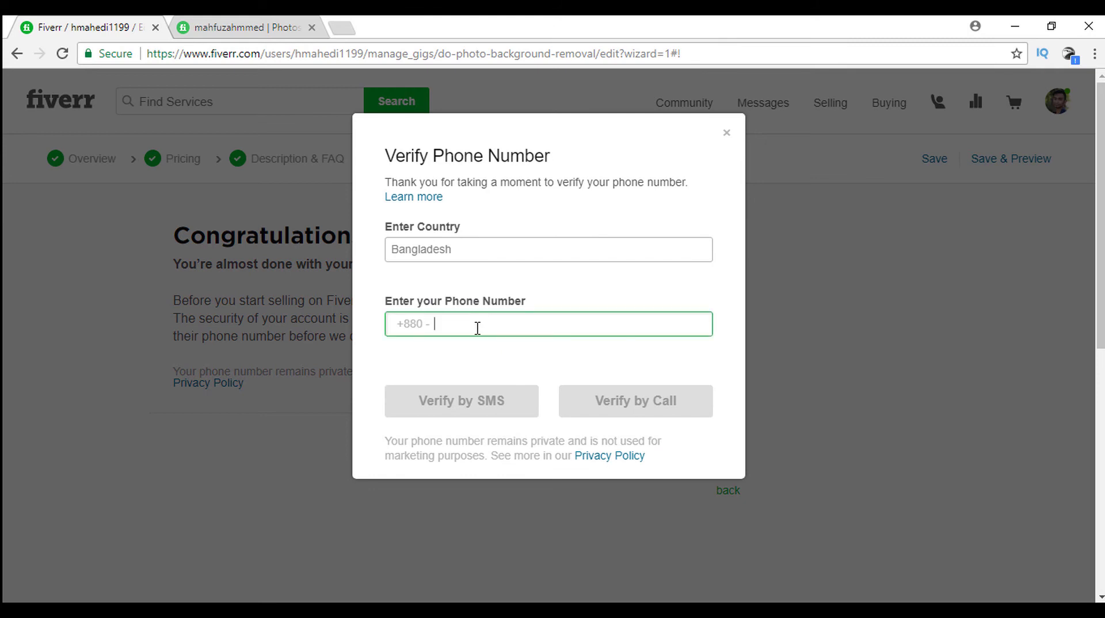
key("Return")
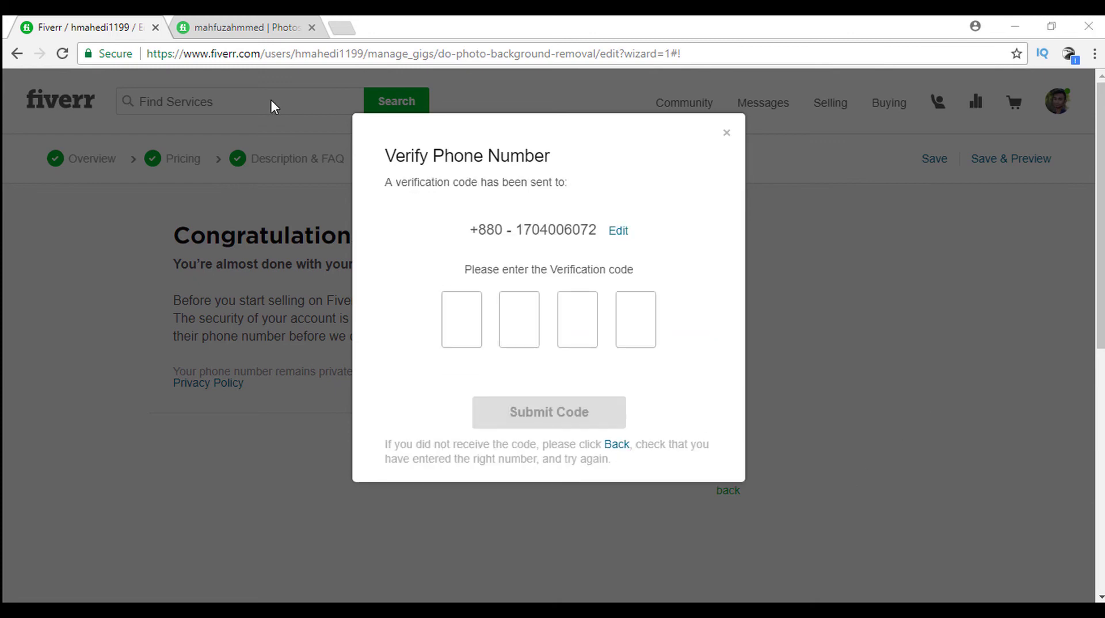
left_click(543, 416)
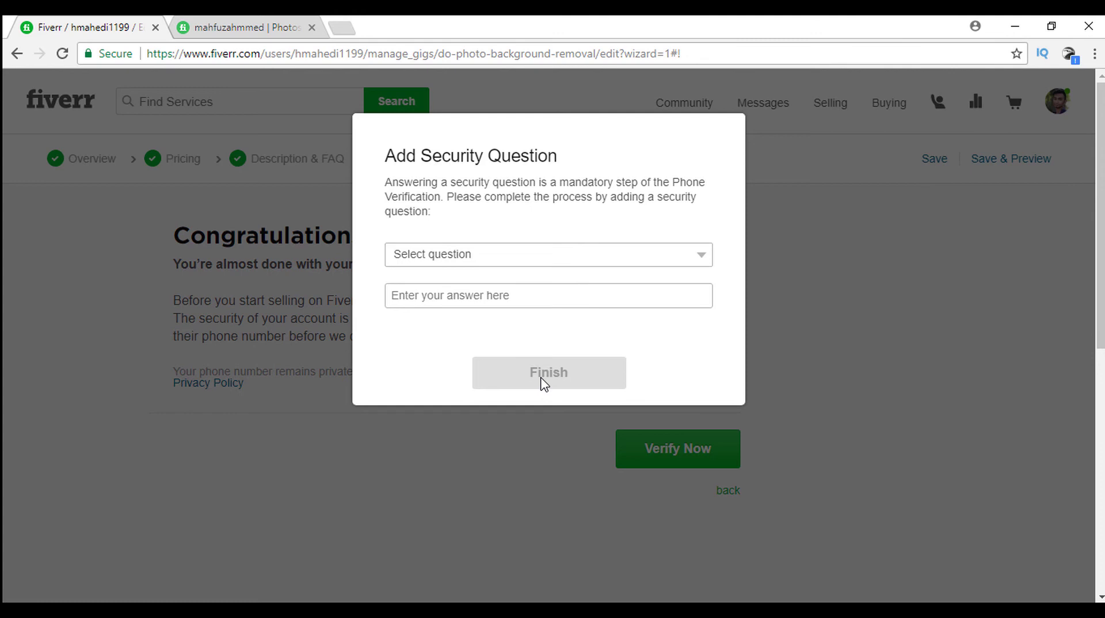
Step: Choose the elementary school security question, enter its answer, and finish verification
left_click(547, 253)
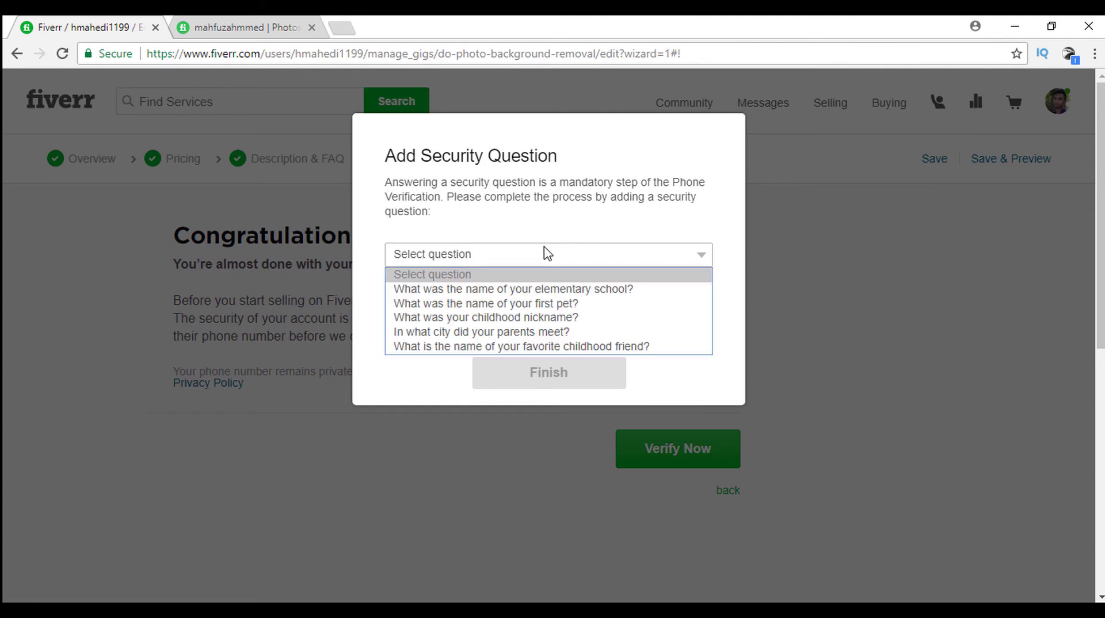
left_click(546, 290)
left_click(537, 297)
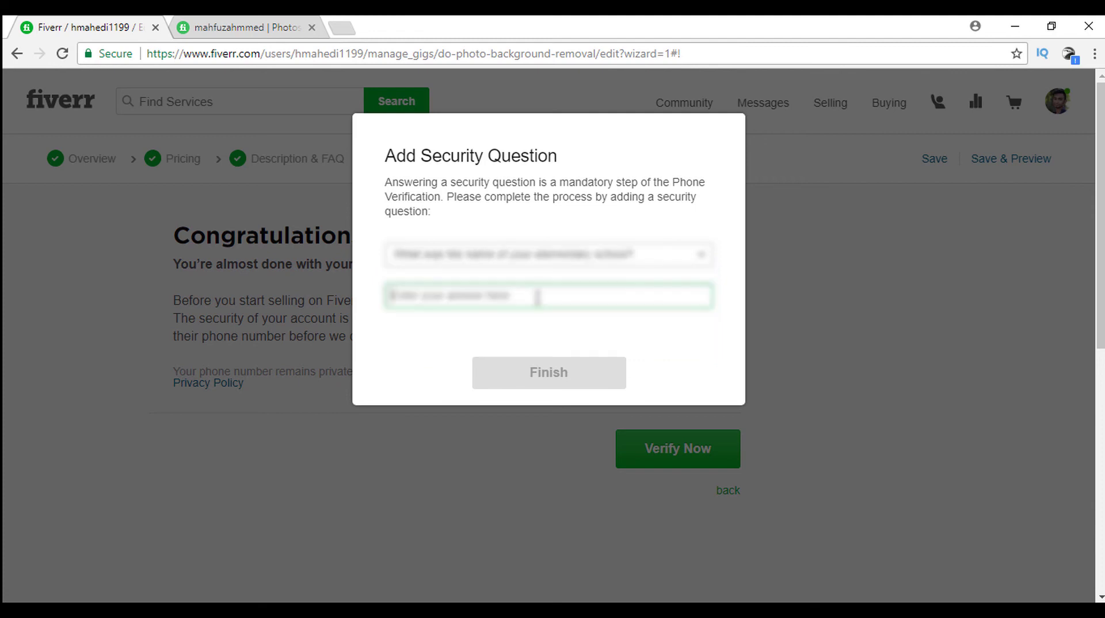
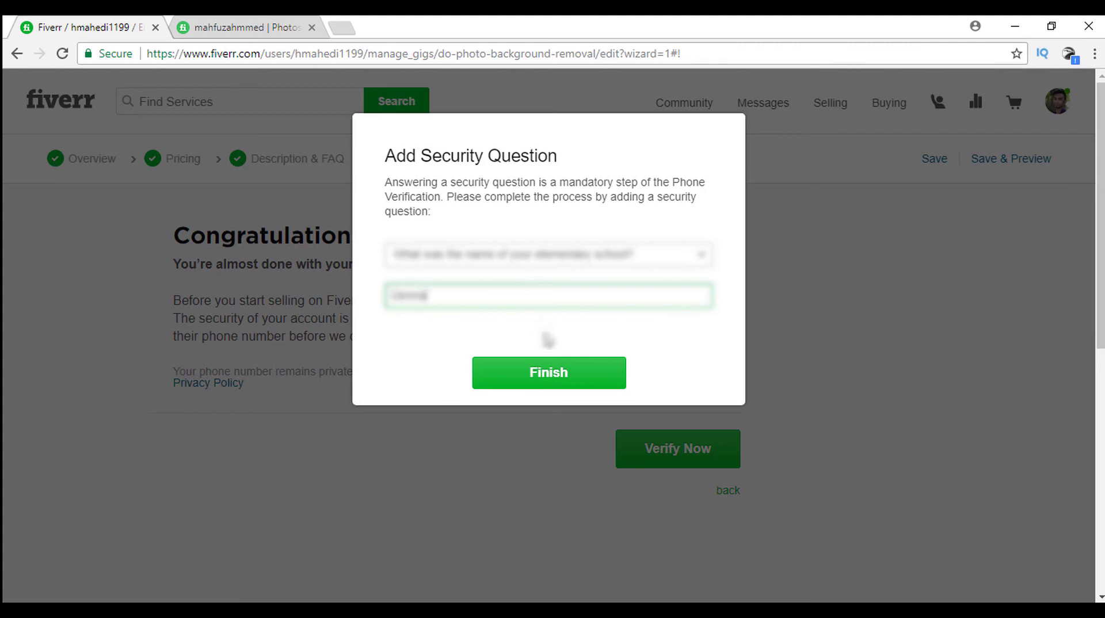
left_click(545, 374)
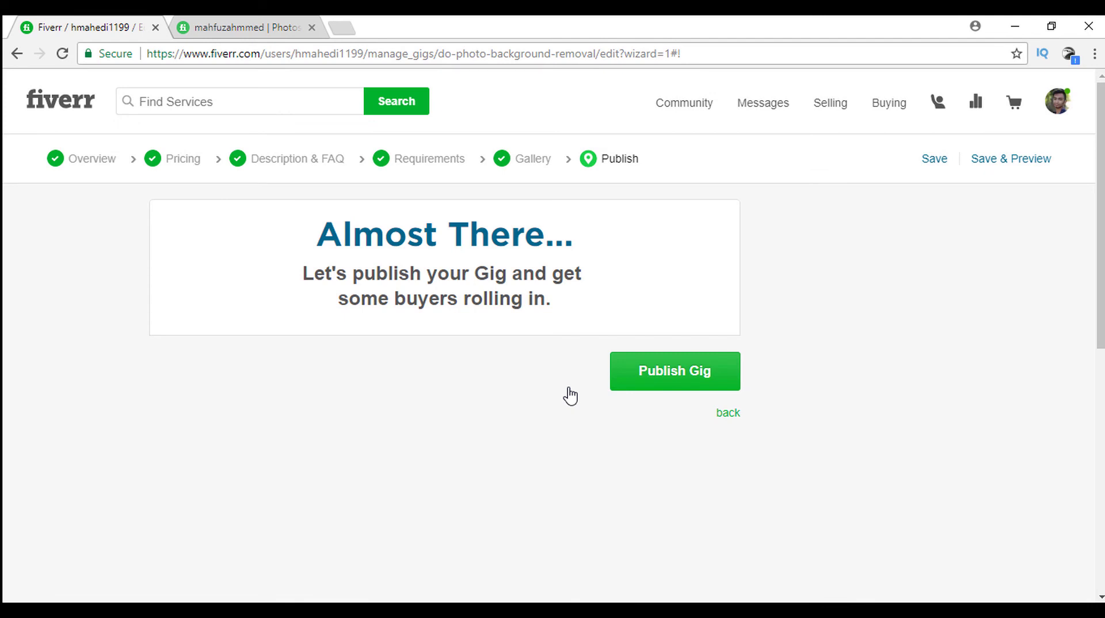
Step: Publish the gig, select its share link on the It's Alive page, and go to the gigs list
left_click(676, 380)
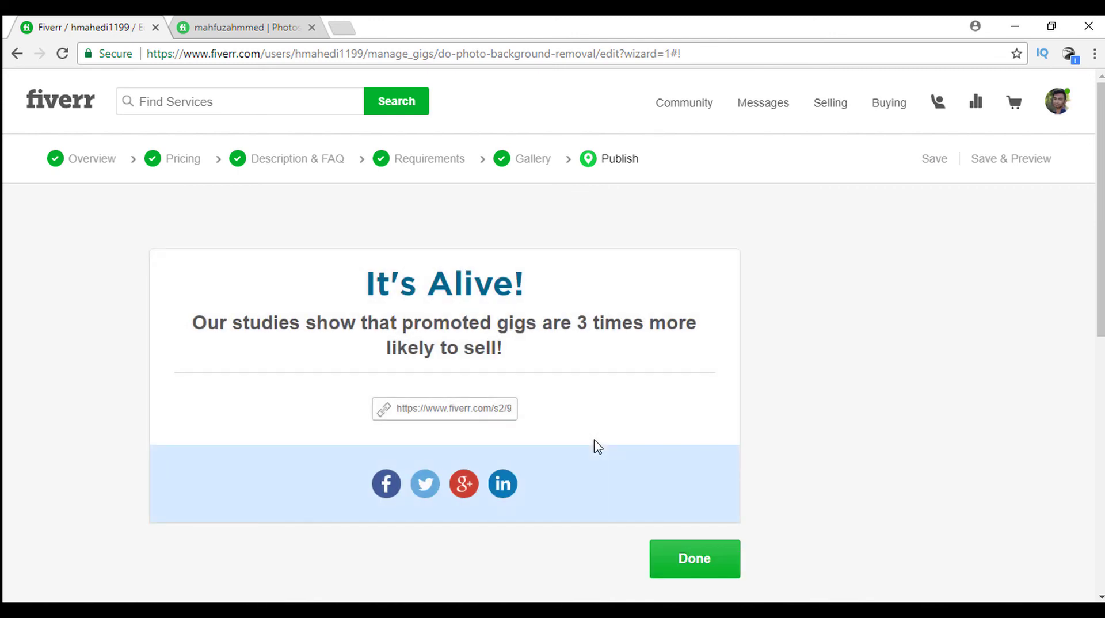
left_click(462, 408)
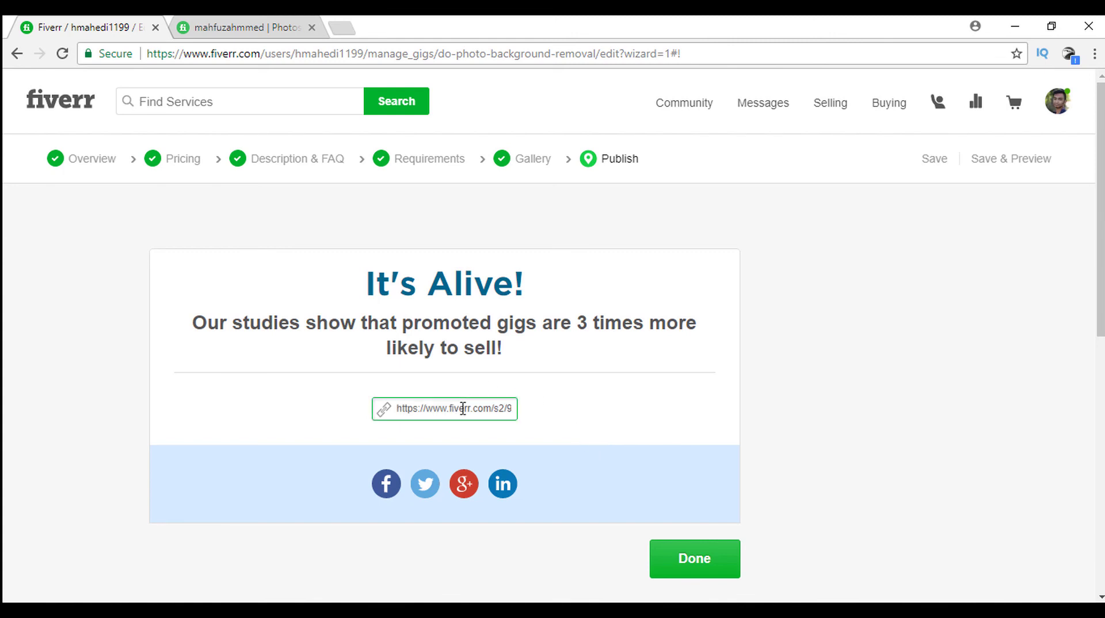
mouse_move(504, 409)
left_mouse_down()
mouse_move(398, 404)
mouse_move(513, 407)
left_mouse_up()
left_click(500, 408)
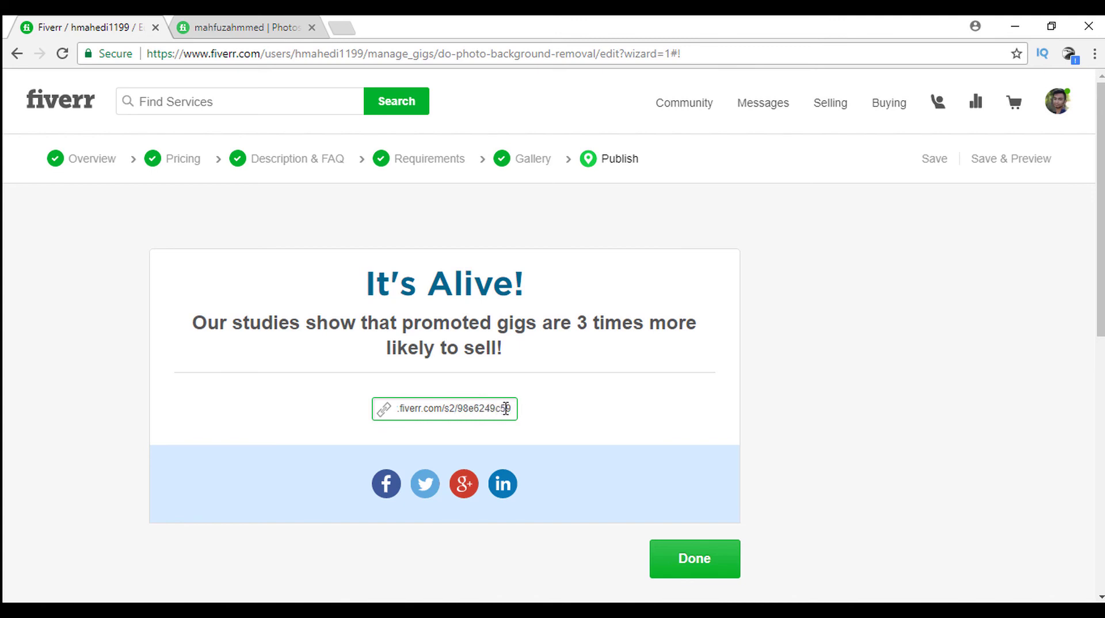
left_click_drag(514, 409, 384, 412)
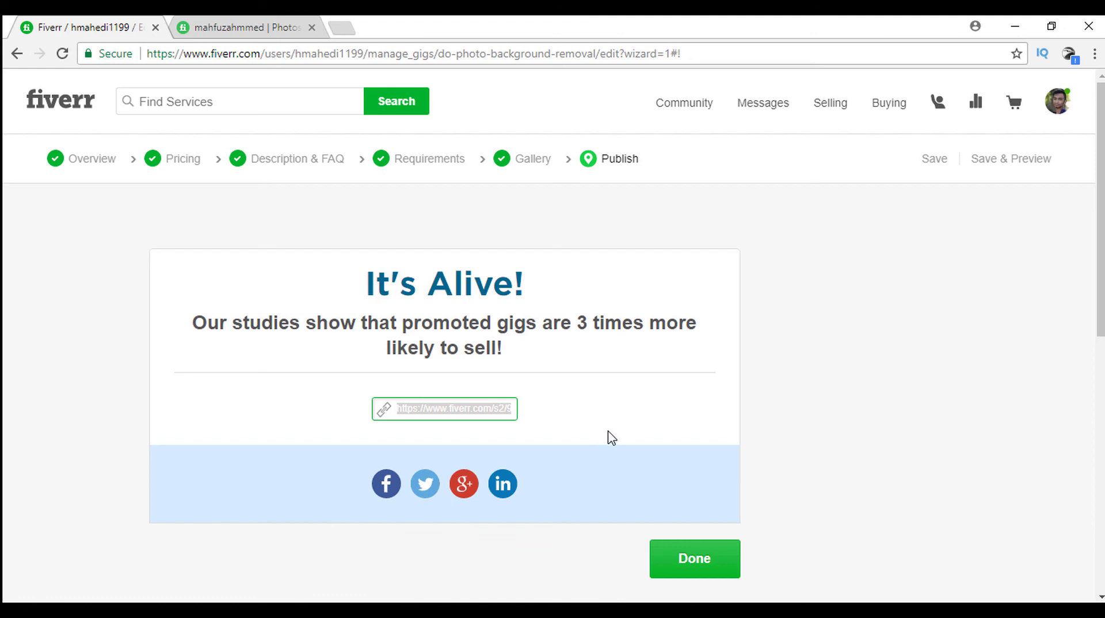
left_click(632, 410)
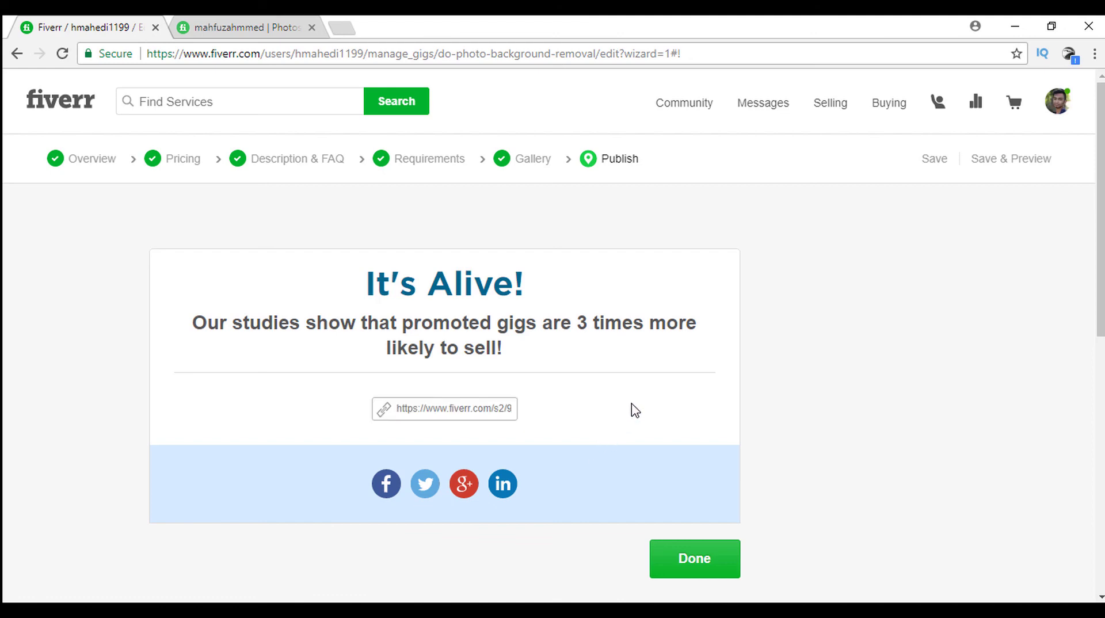
left_click(698, 566)
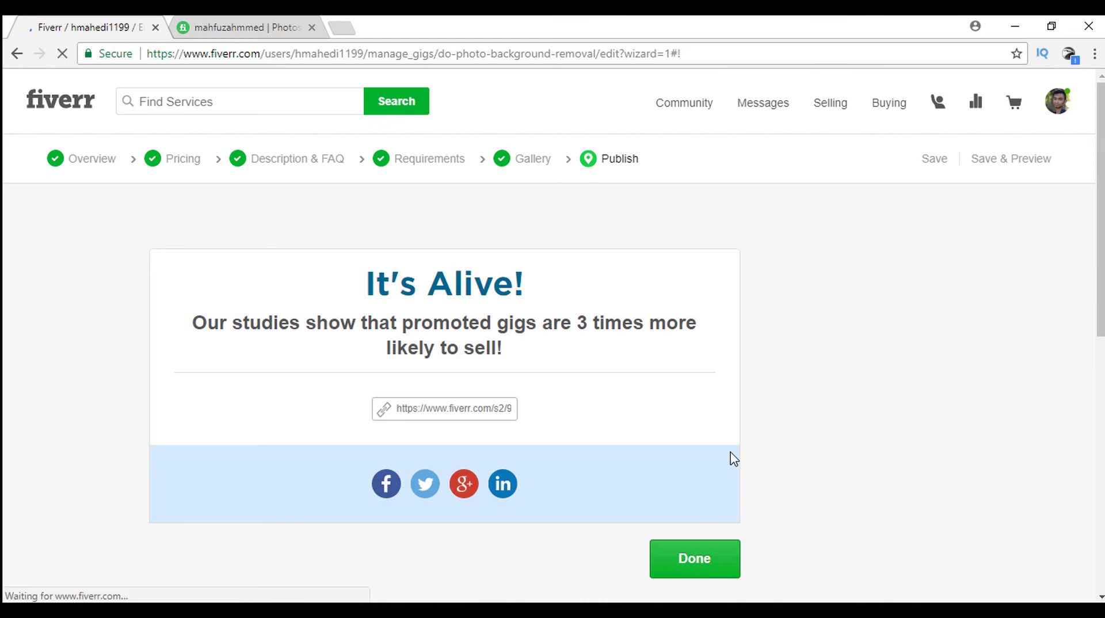